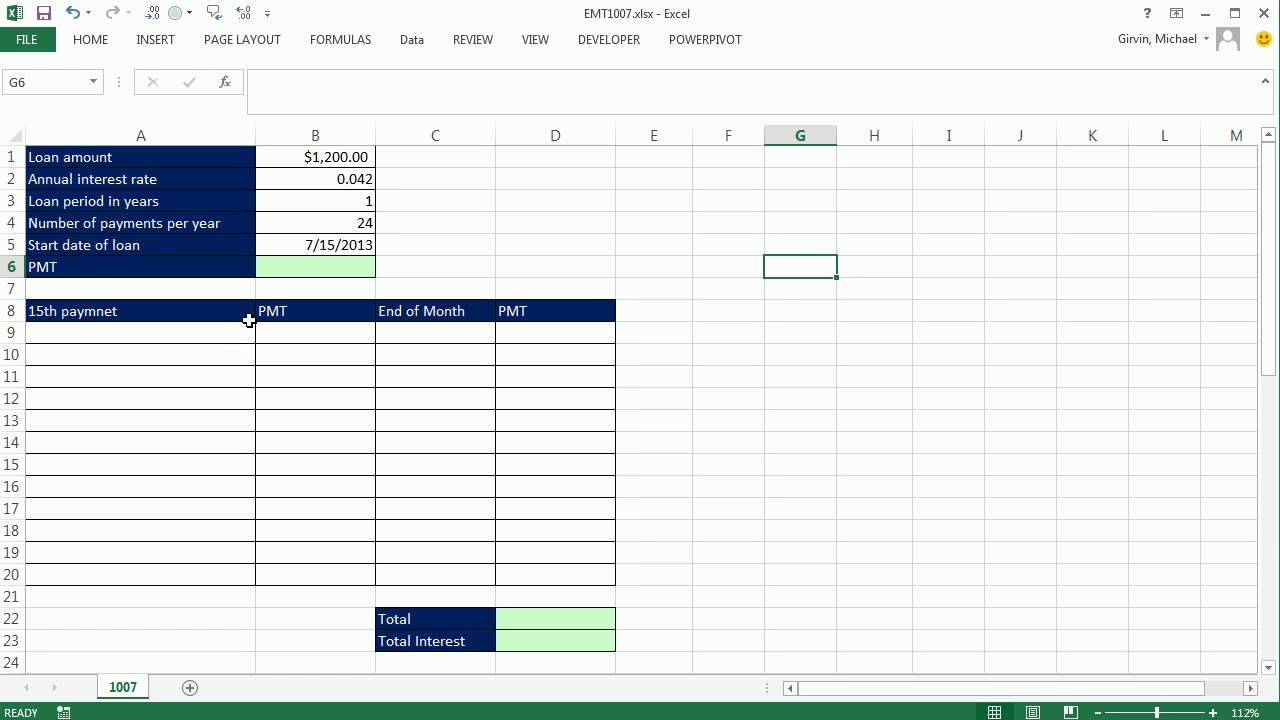
Review the loan amount, annual interest rate, payments per year, start date and PMT cells in column B
click(318, 160)
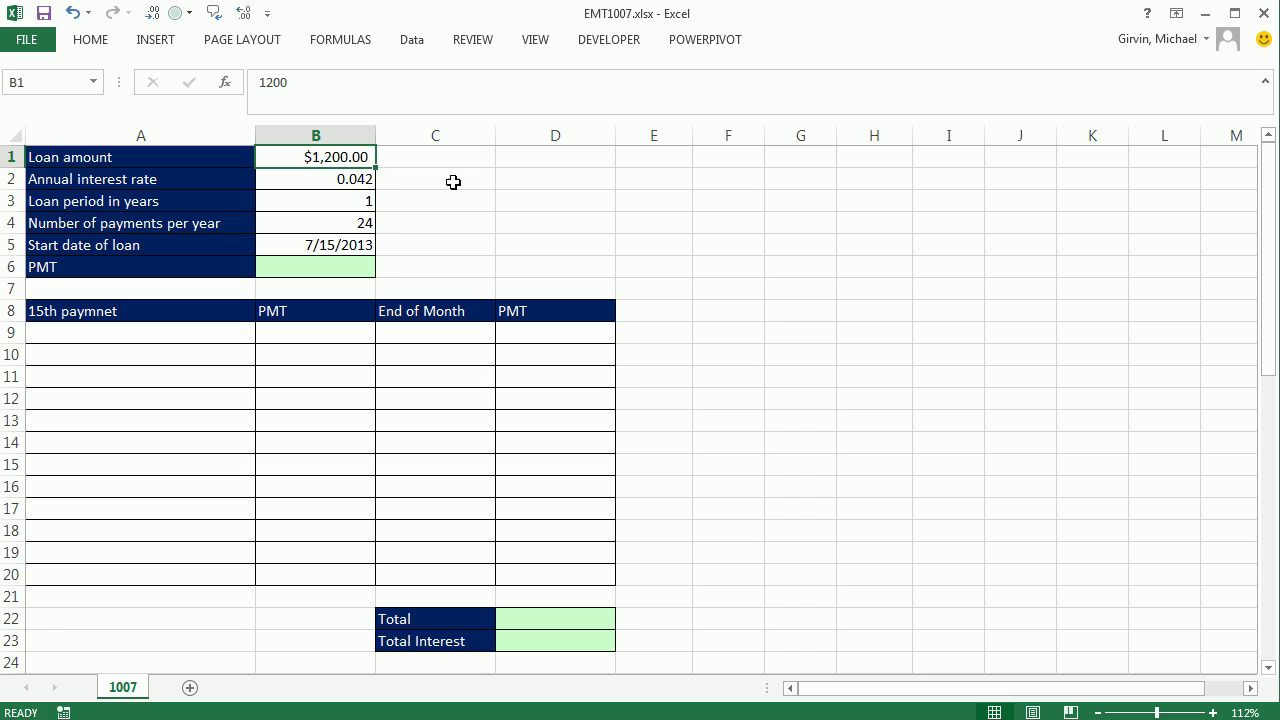
click(357, 181)
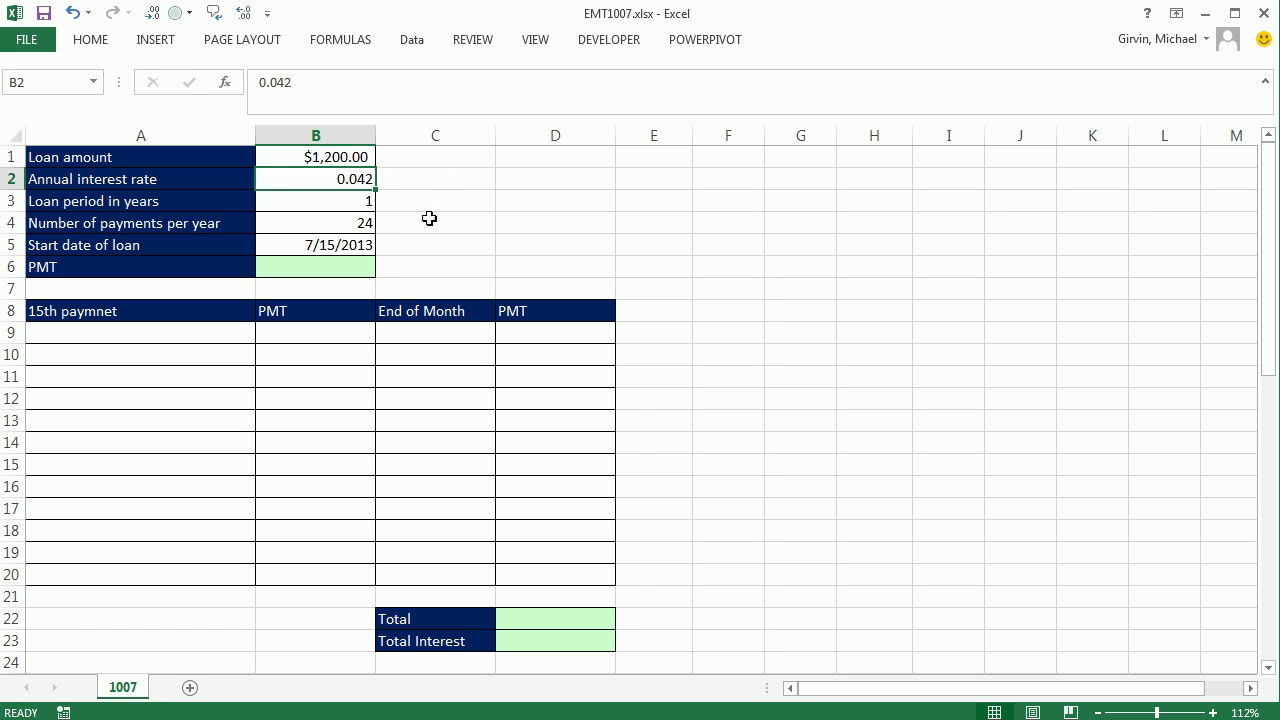
click(353, 224)
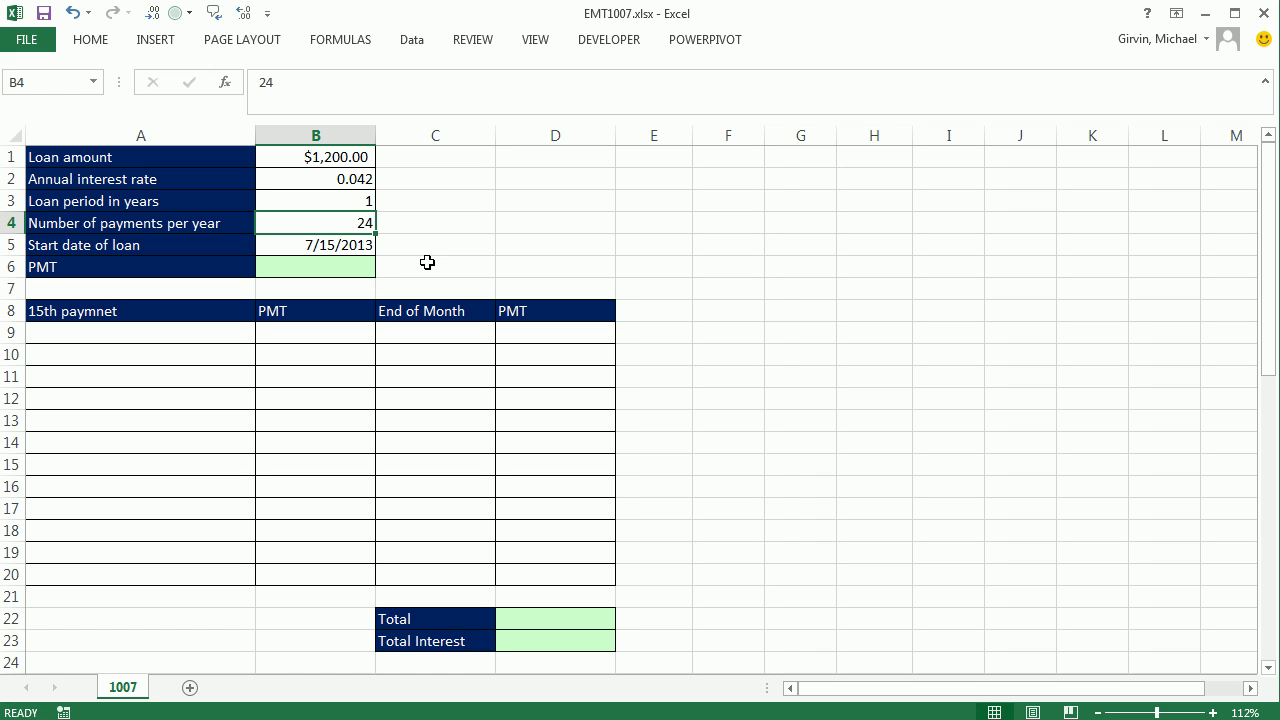
click(357, 247)
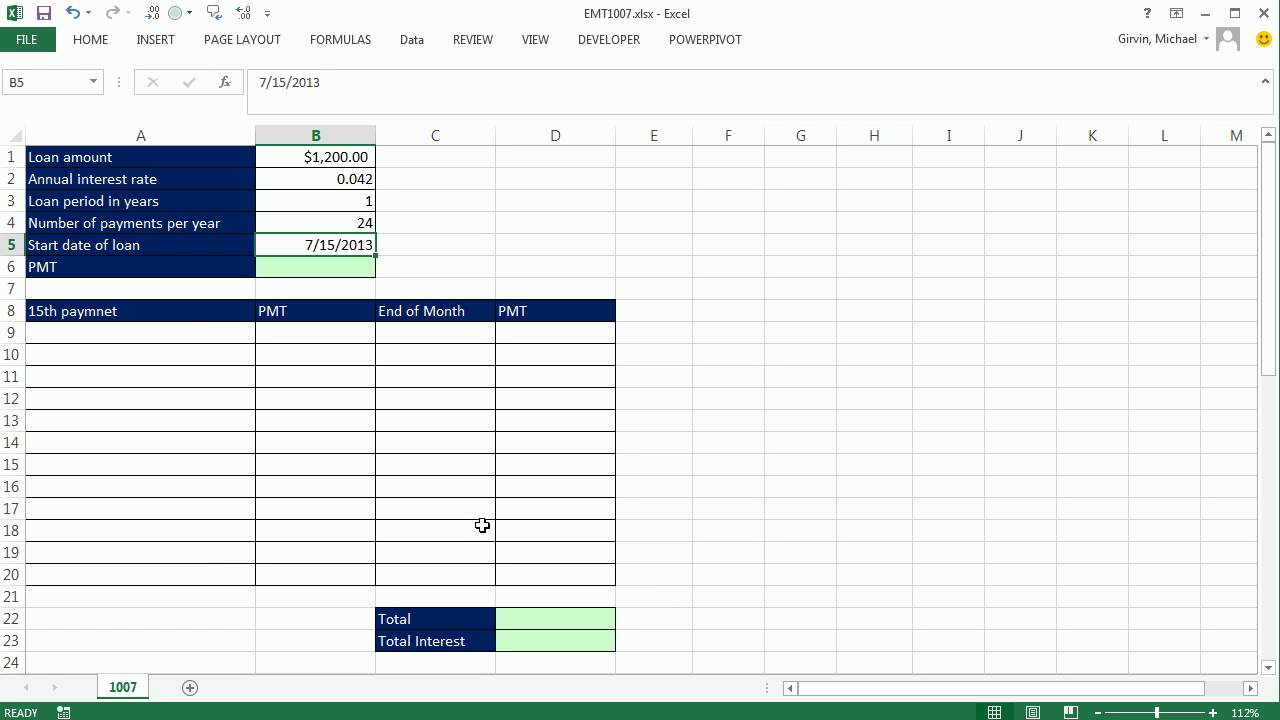
click(310, 263)
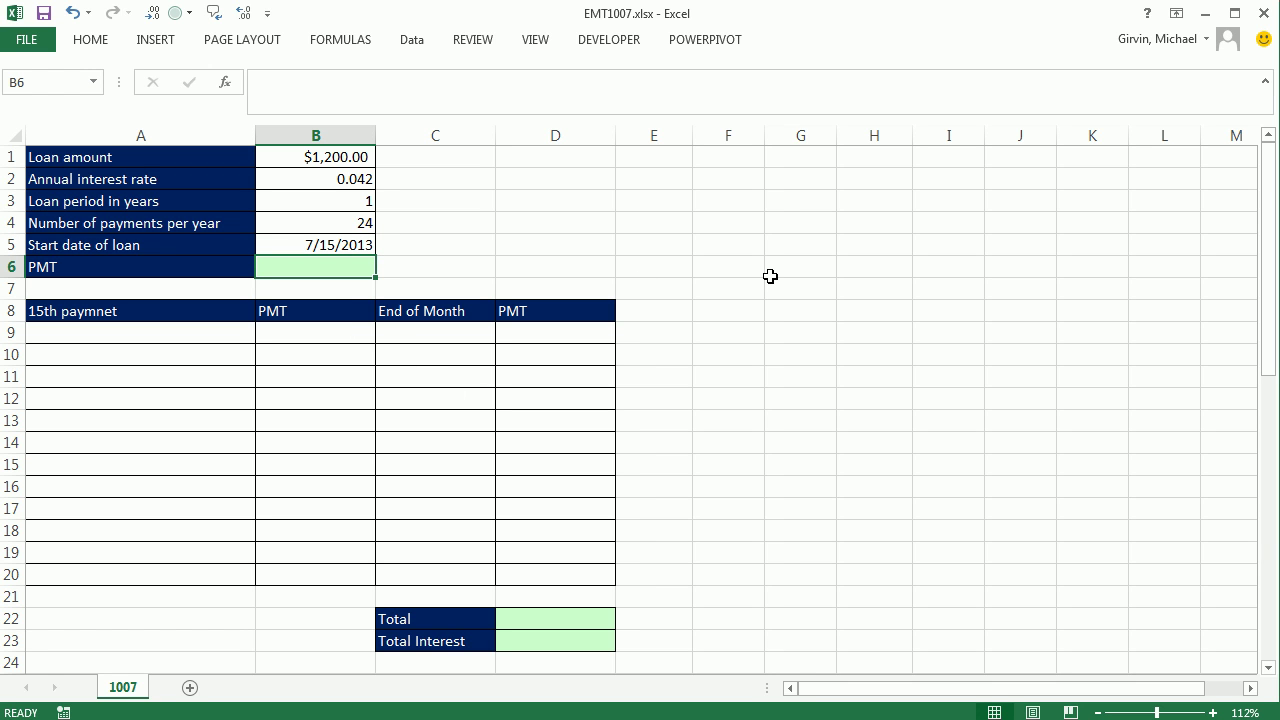
click(344, 157)
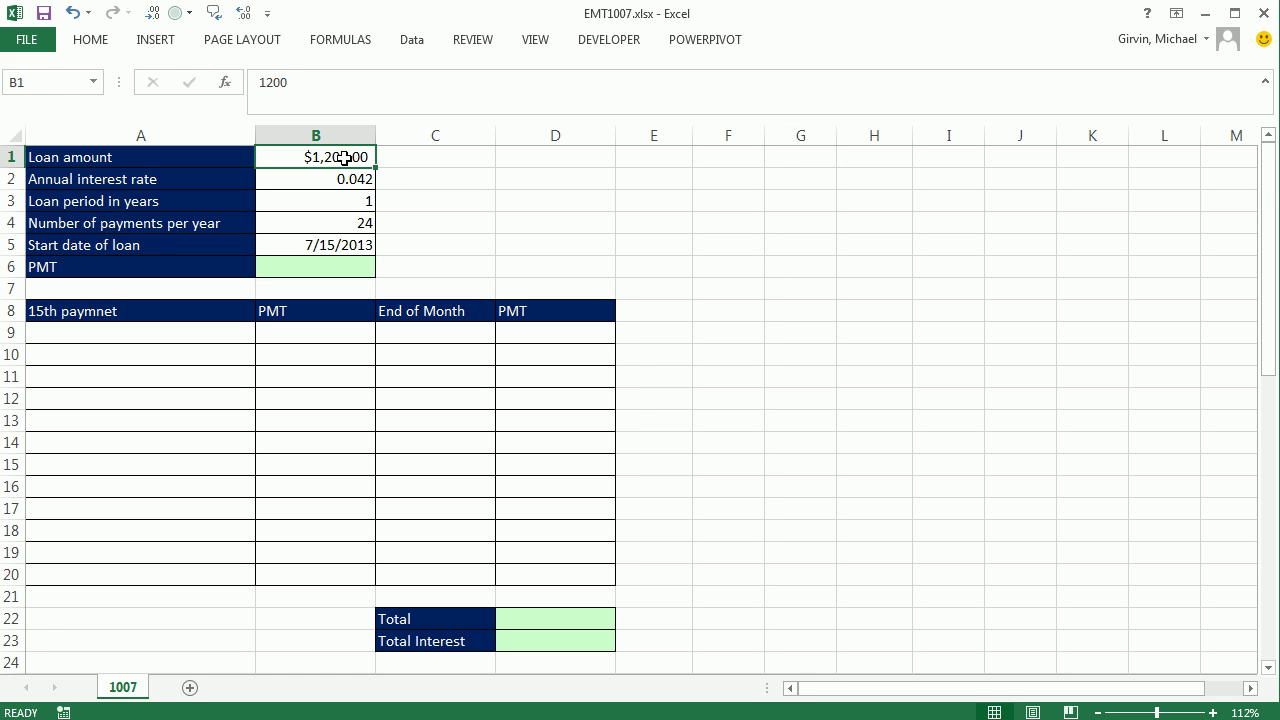
Calculate the periodic loan payment in B6 with the formula =PMT(B2/B4,B4,-B1)
click(355, 270)
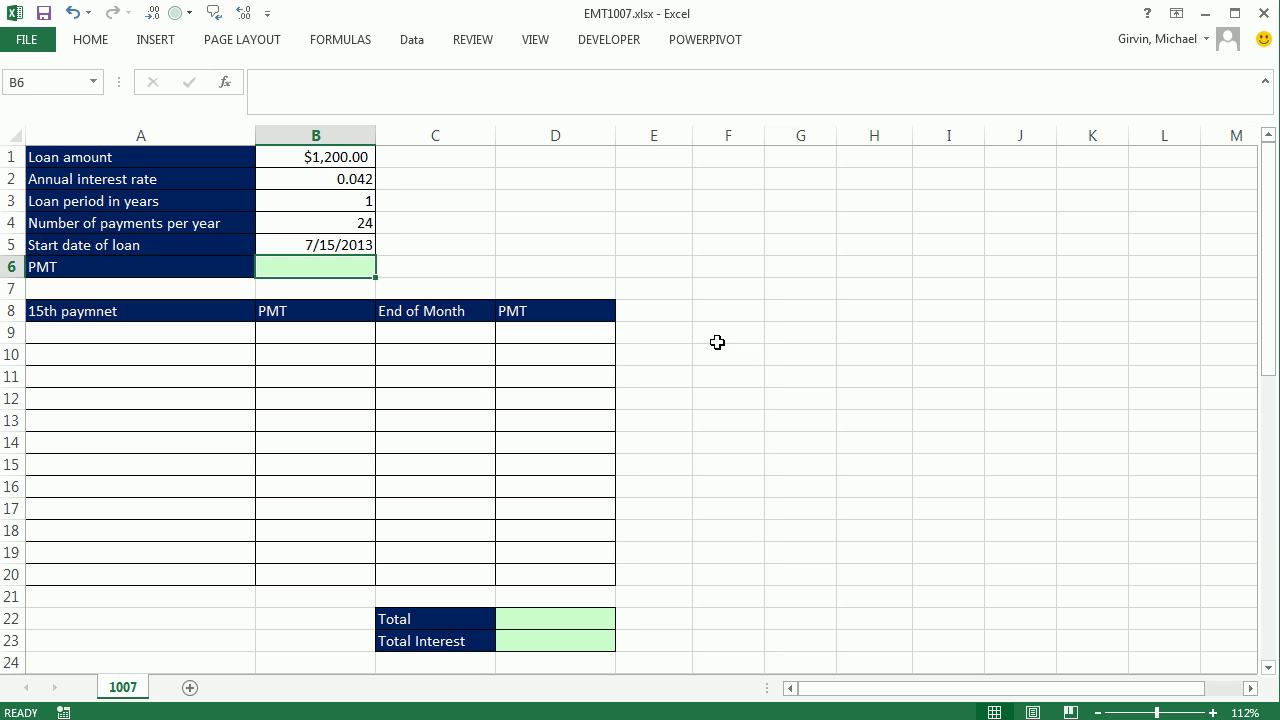
text(=pmt)
key(Tab)
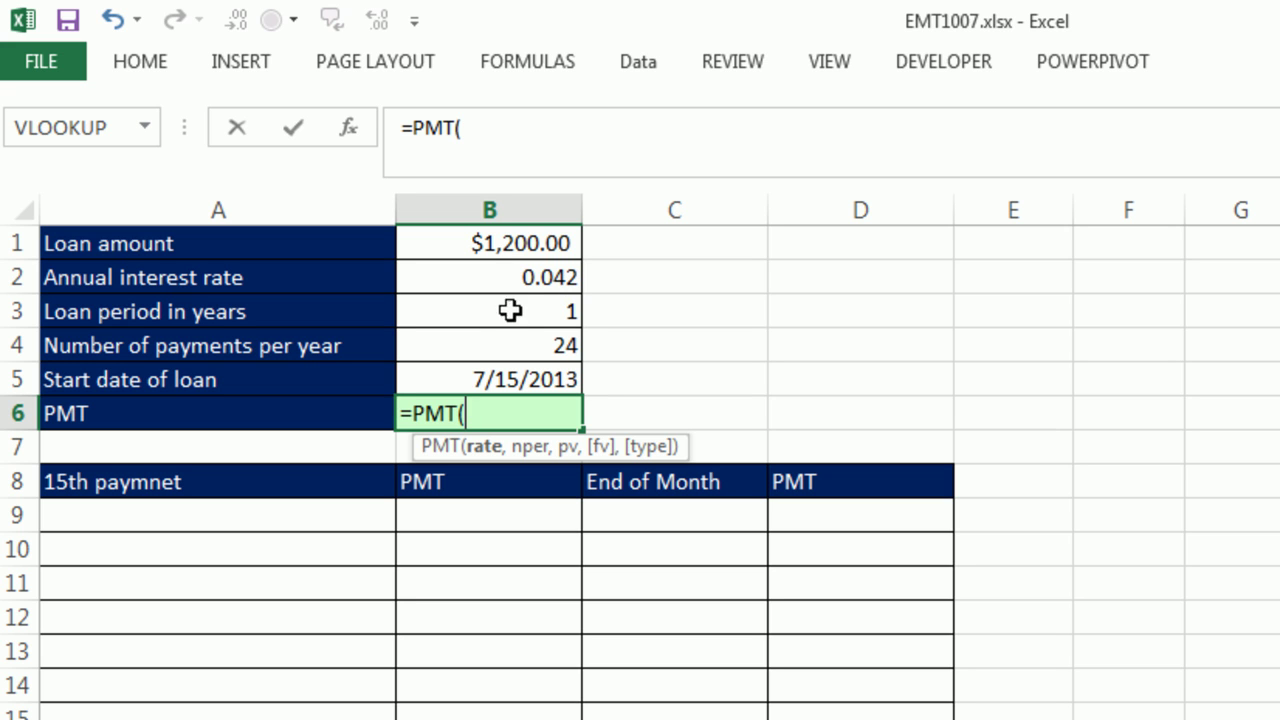
click(498, 276)
text(/)
click(527, 344)
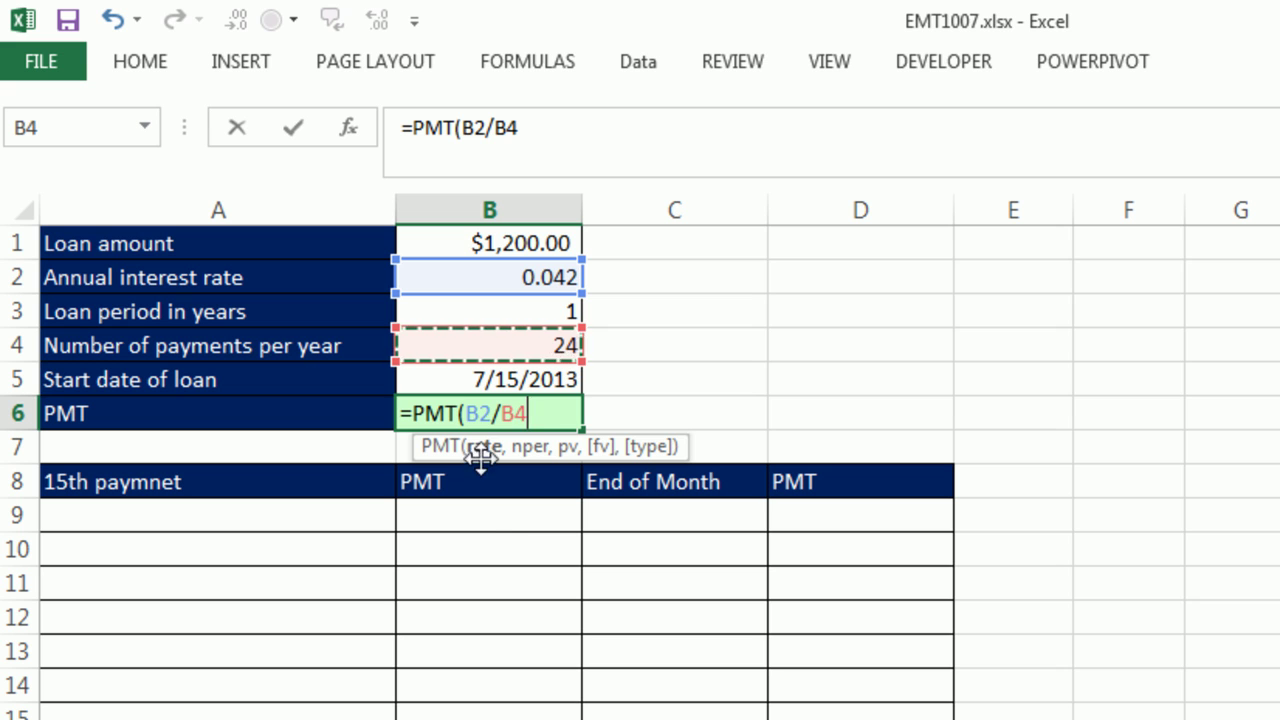
text(,)
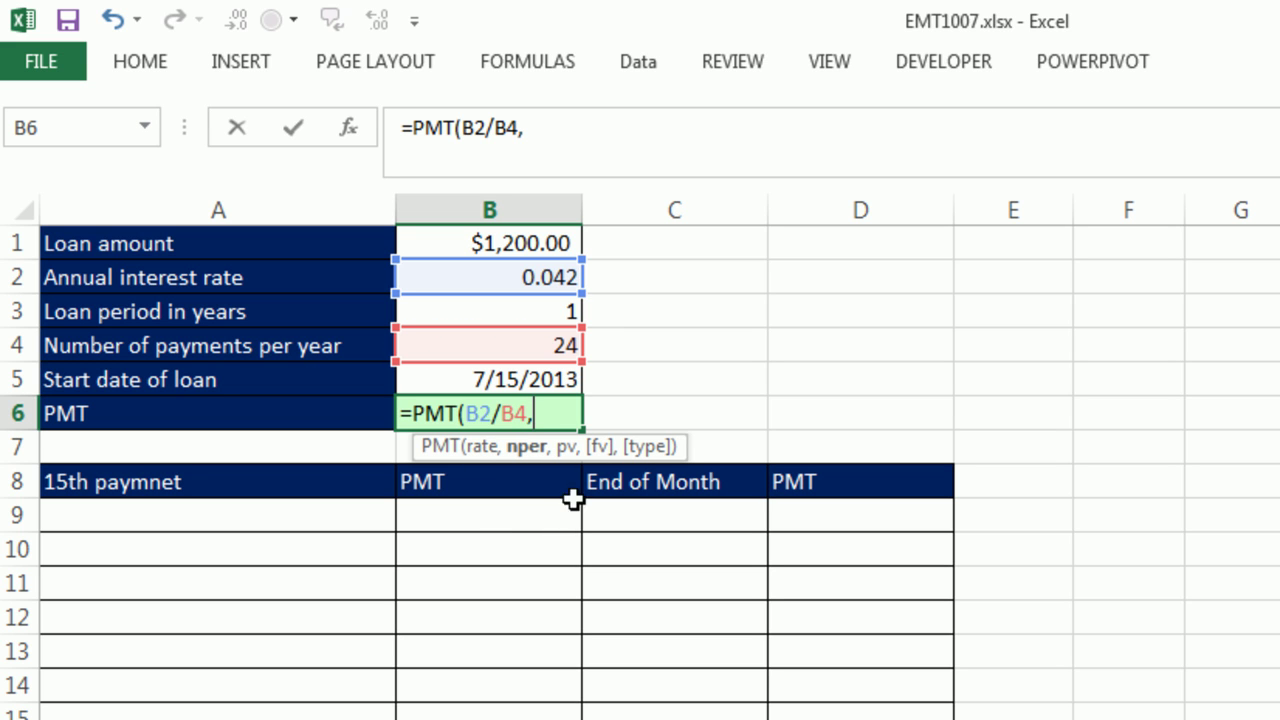
click(502, 347)
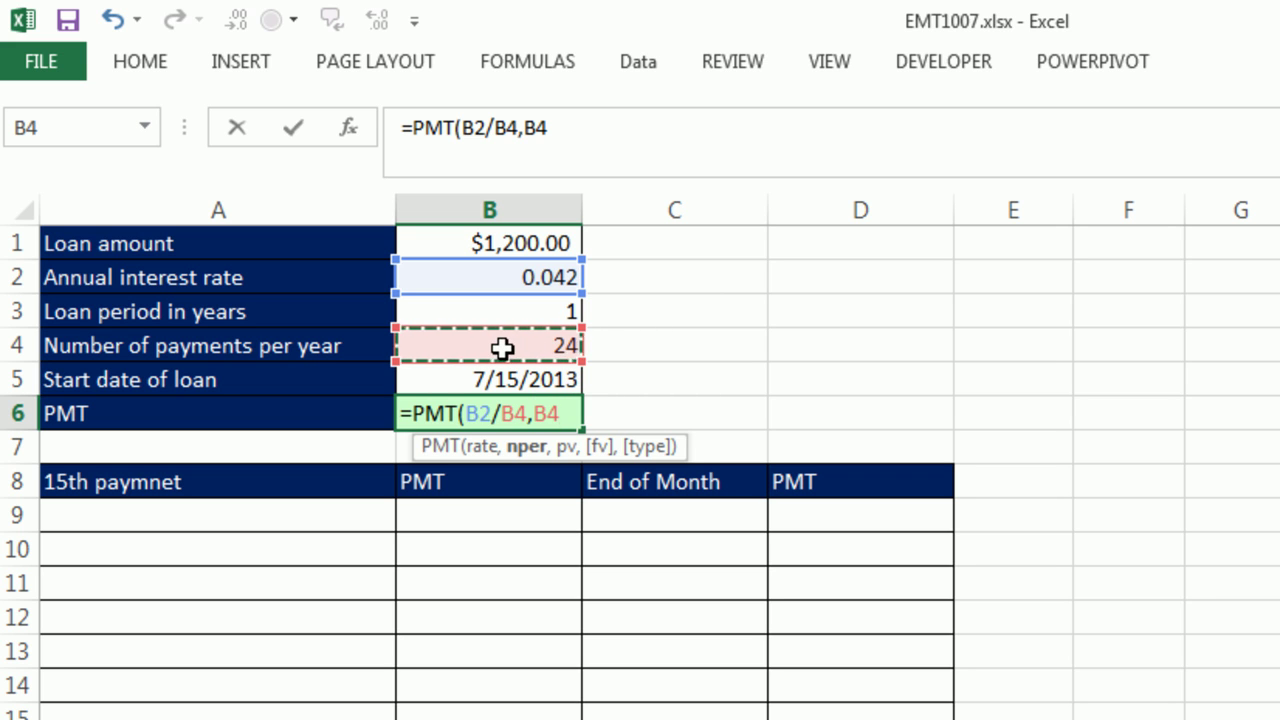
text(,)
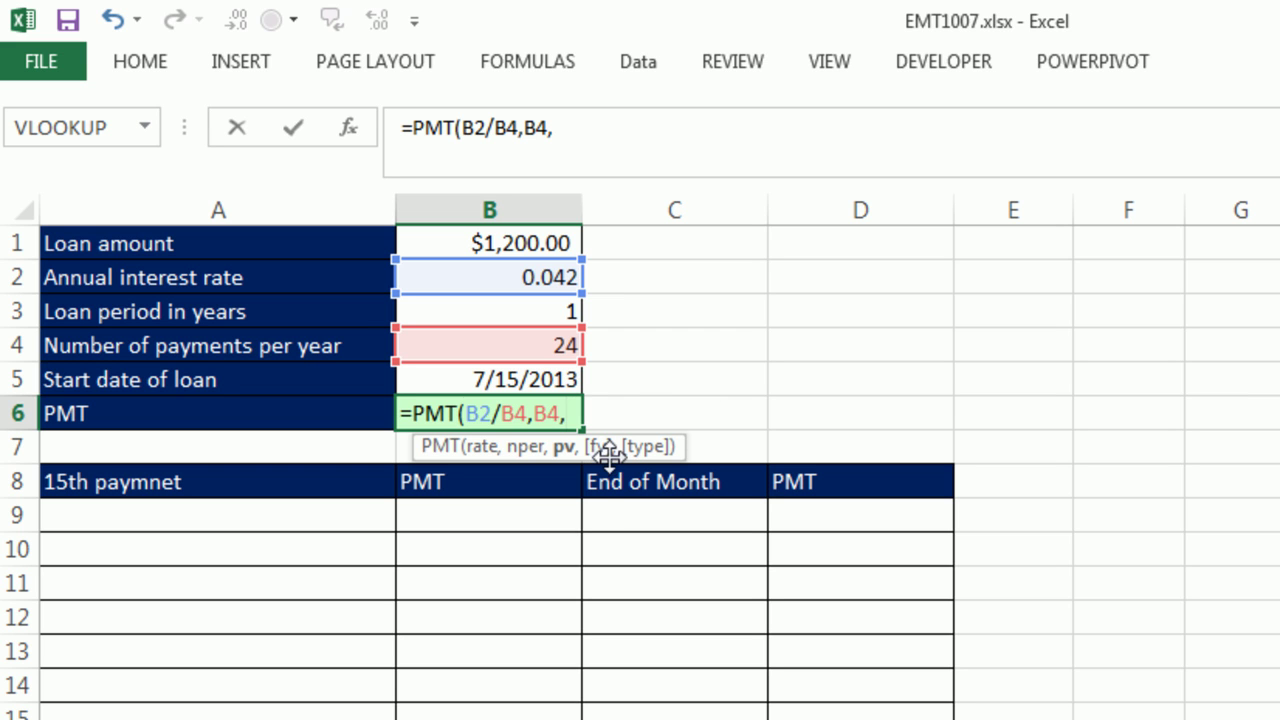
text(-)
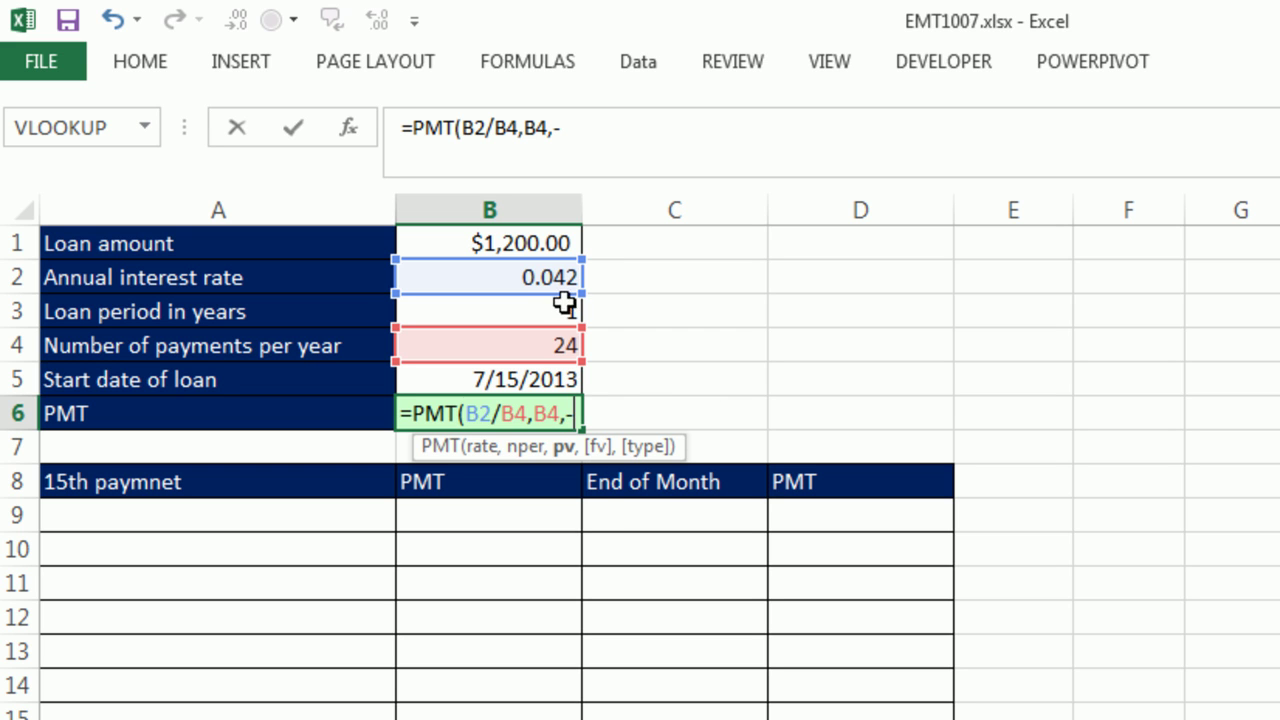
click(510, 243)
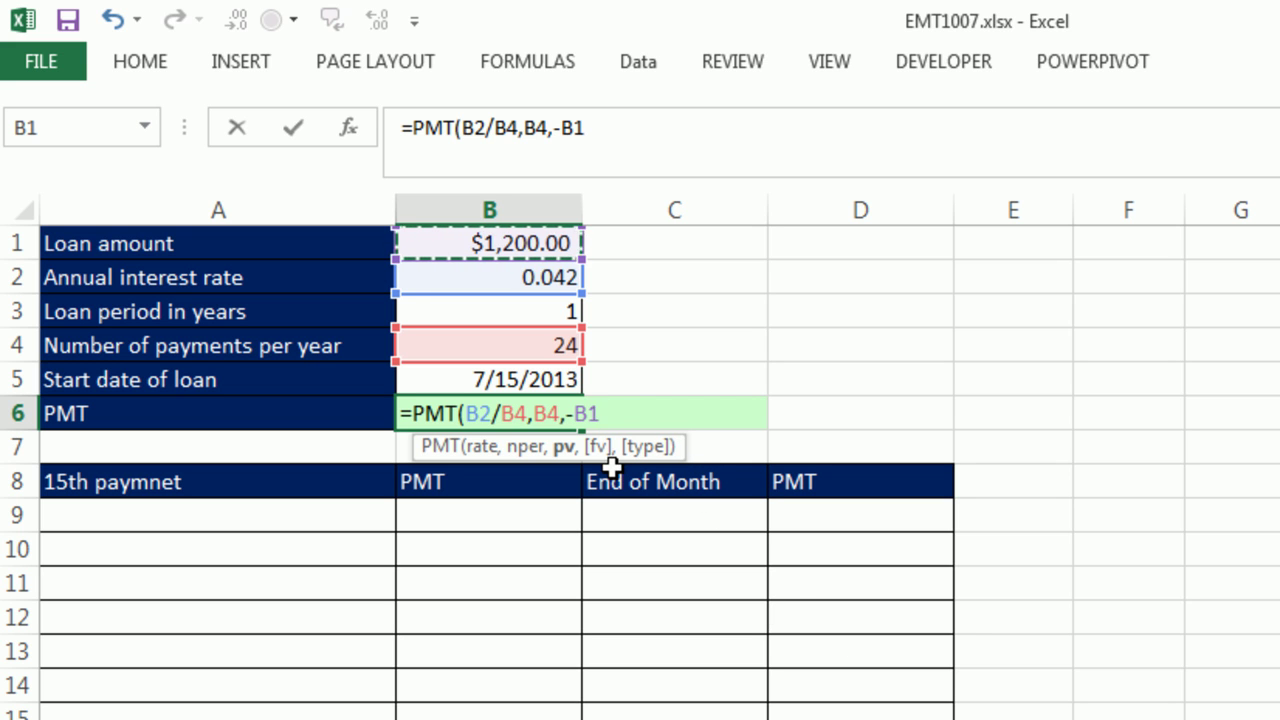
text())
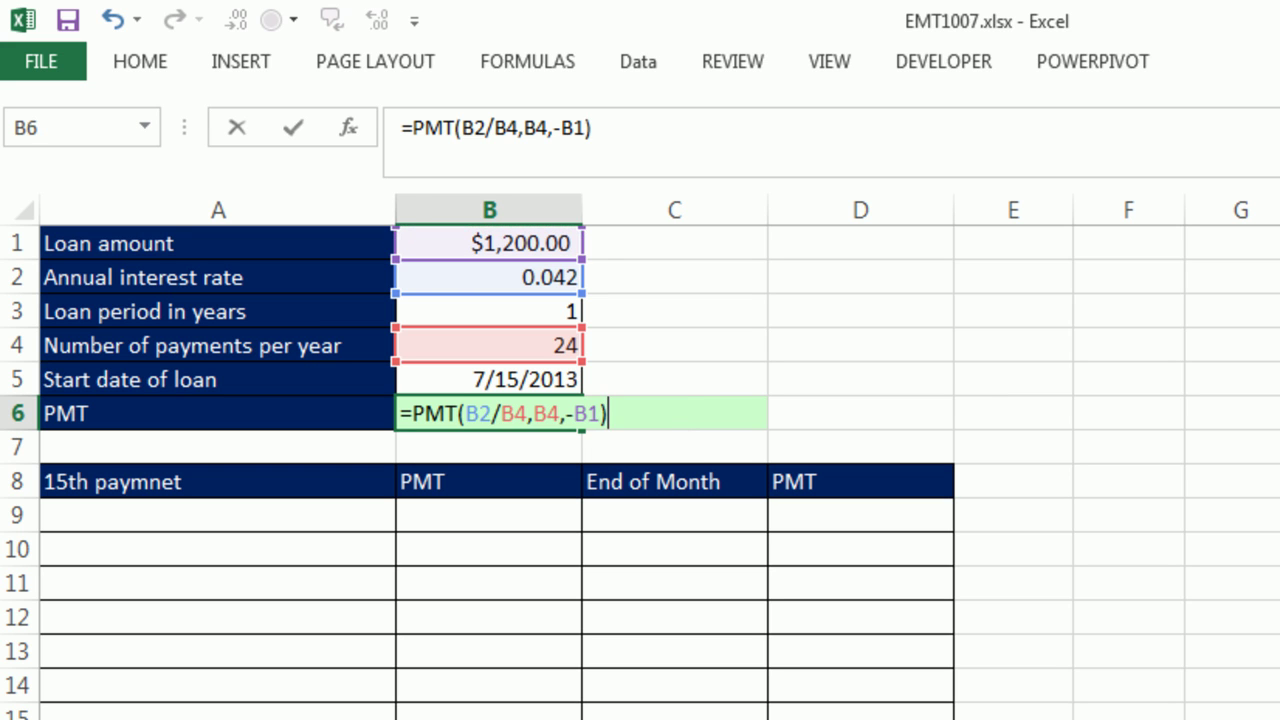
key(Return)
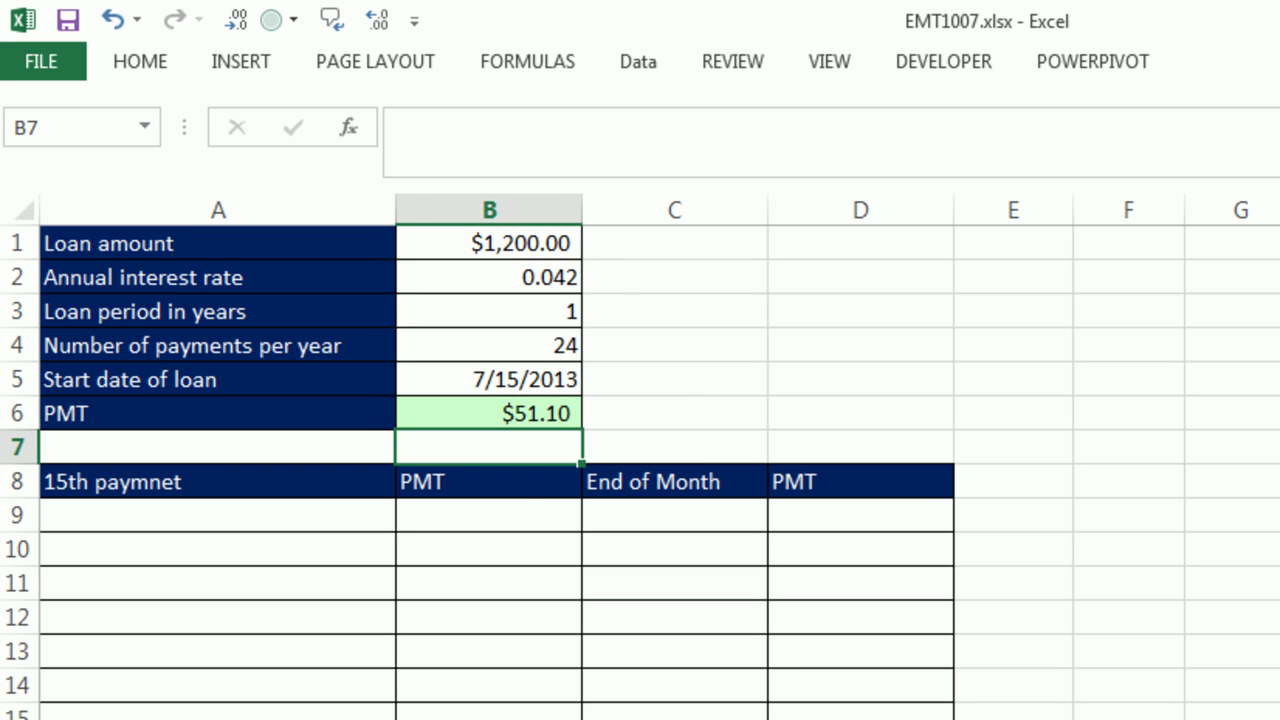
click(514, 414)
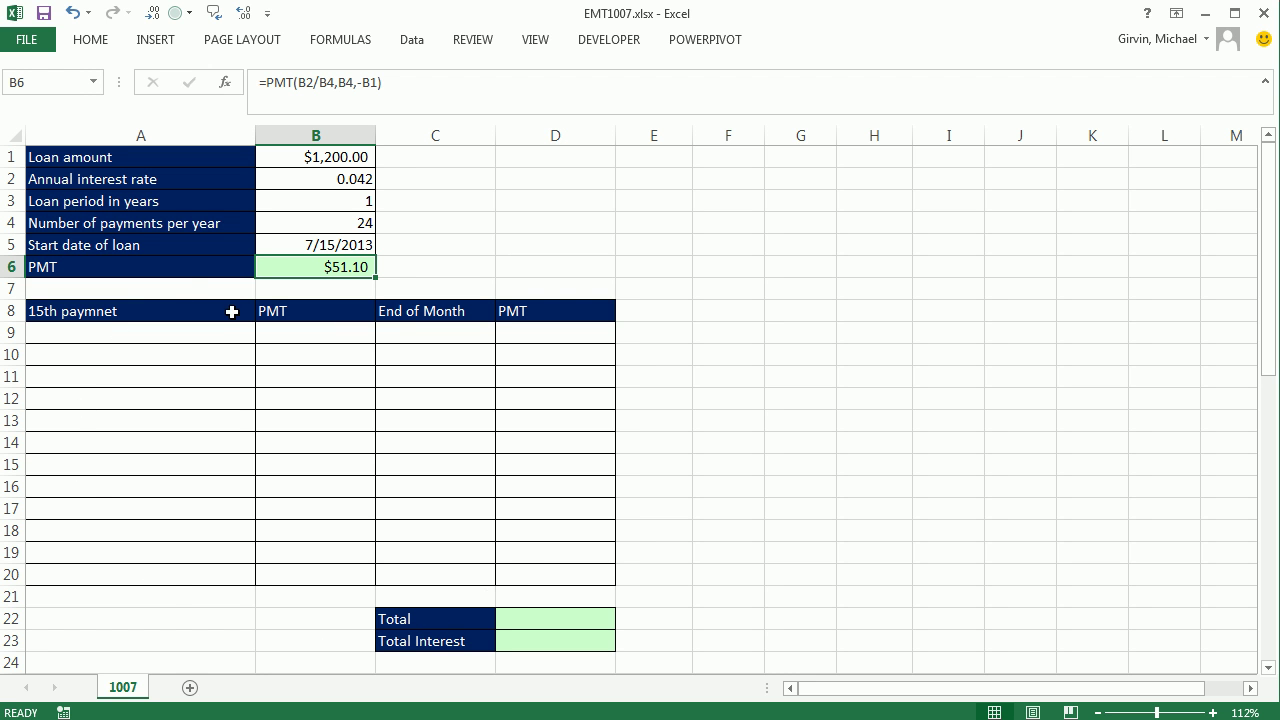
click(115, 332)
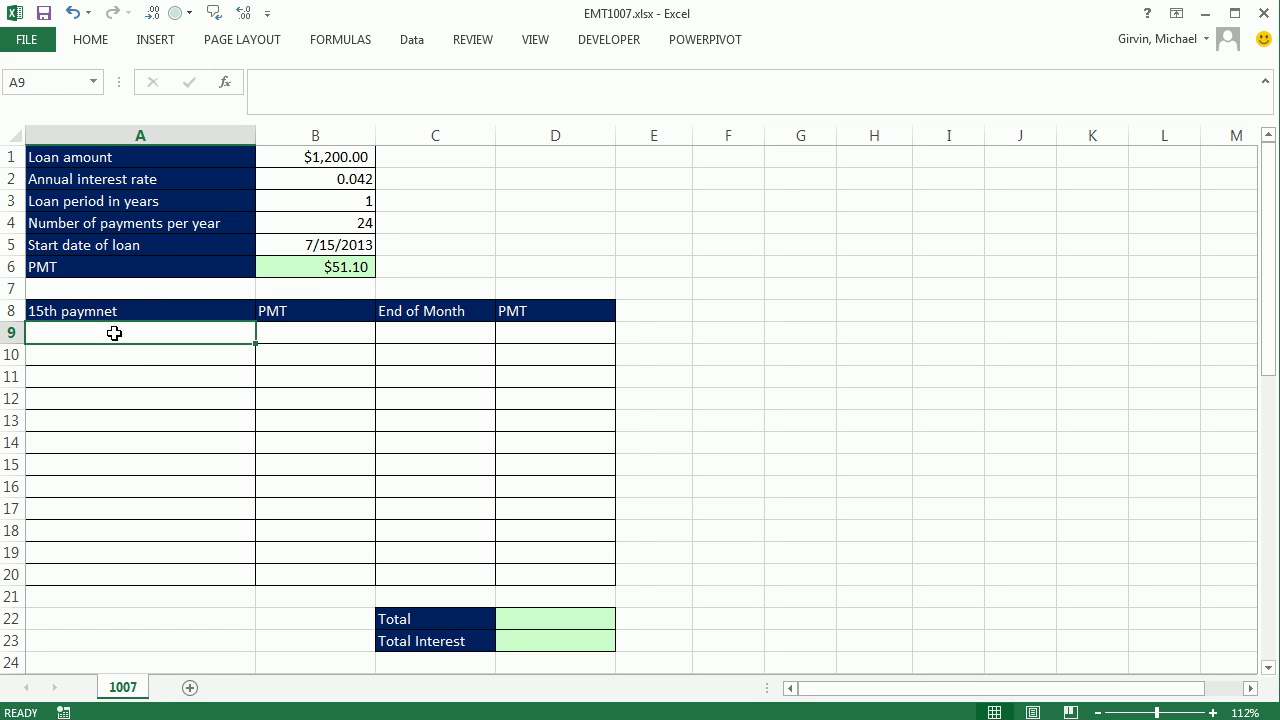
click(140, 357)
click(155, 383)
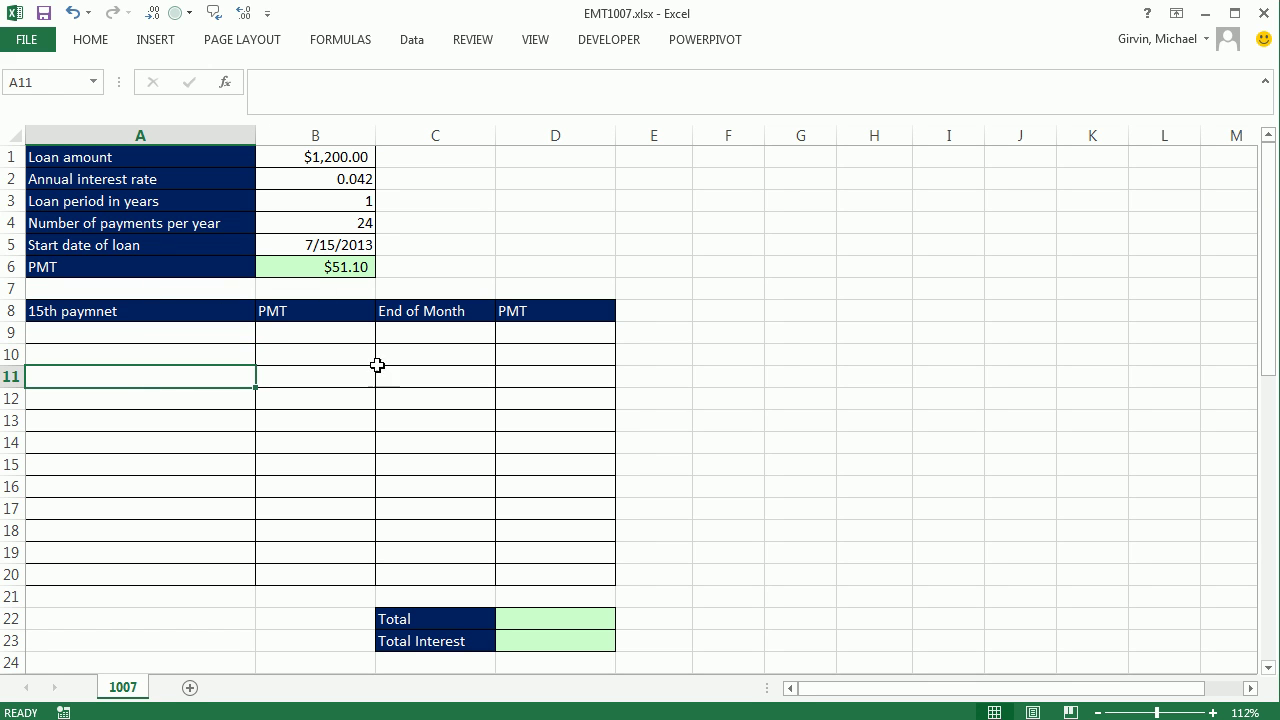
click(443, 337)
click(442, 357)
click(438, 382)
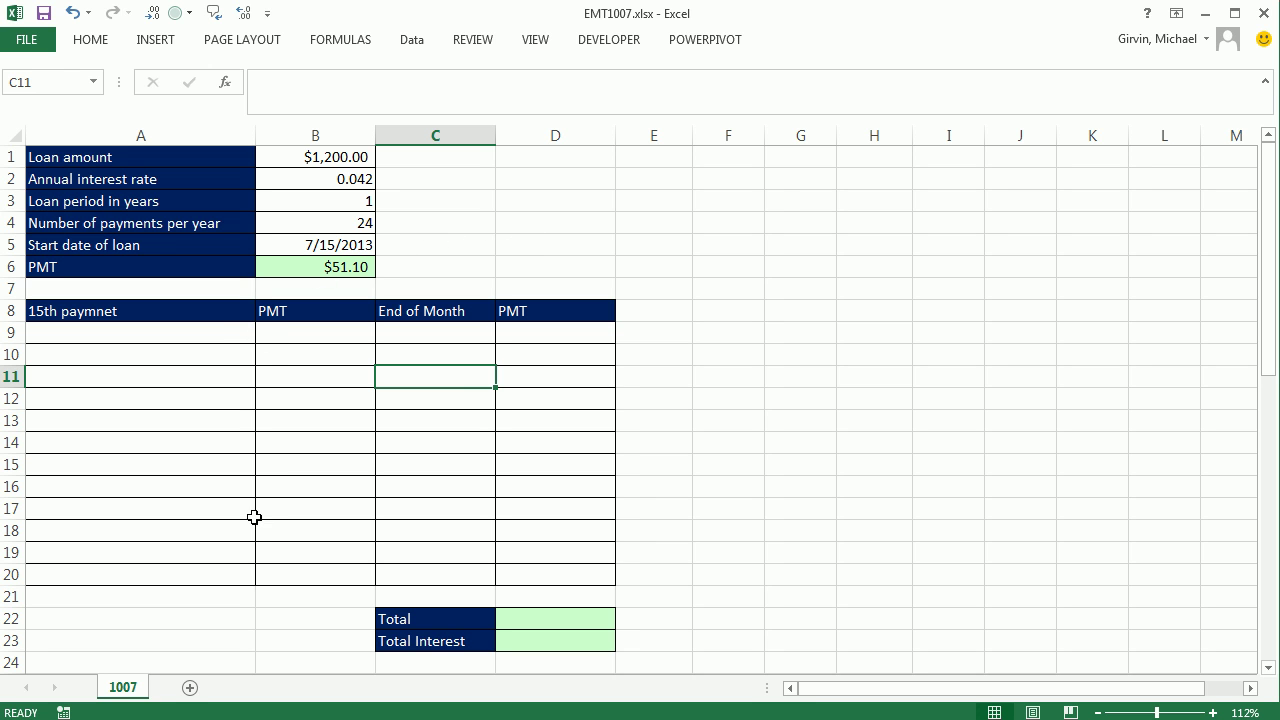
Copy the payment schedule table A8:D20 to F8 and widen columns F and H to fit its headings
drag(146, 311, 577, 591)
key(ctrl+c)
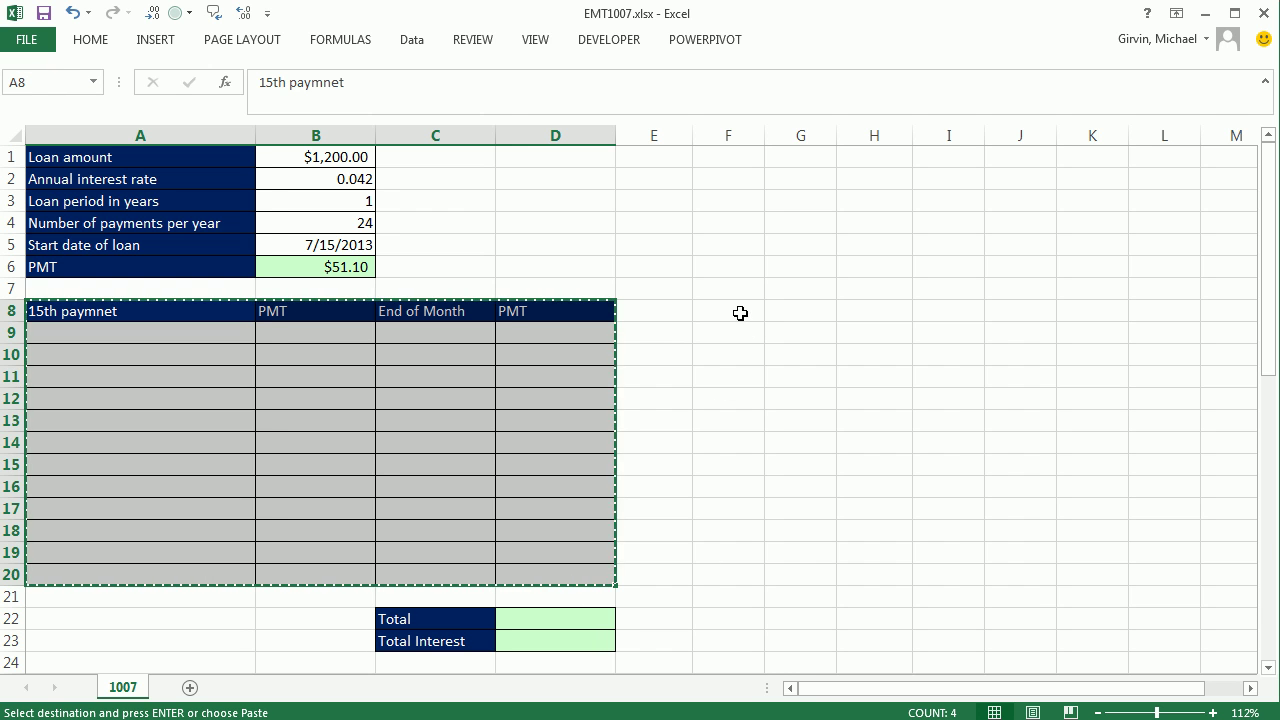
click(740, 313)
key(ctrl+v)
drag(765, 135, 815, 141)
drag(962, 135, 1019, 141)
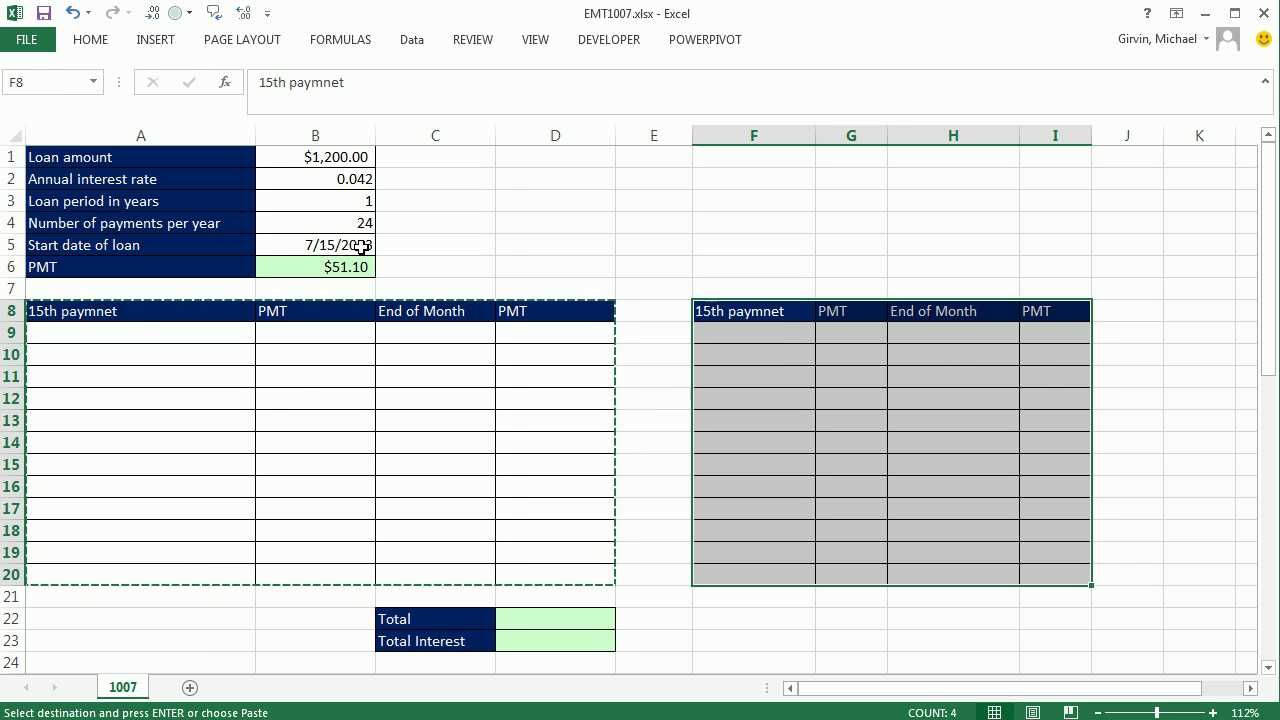
click(337, 247)
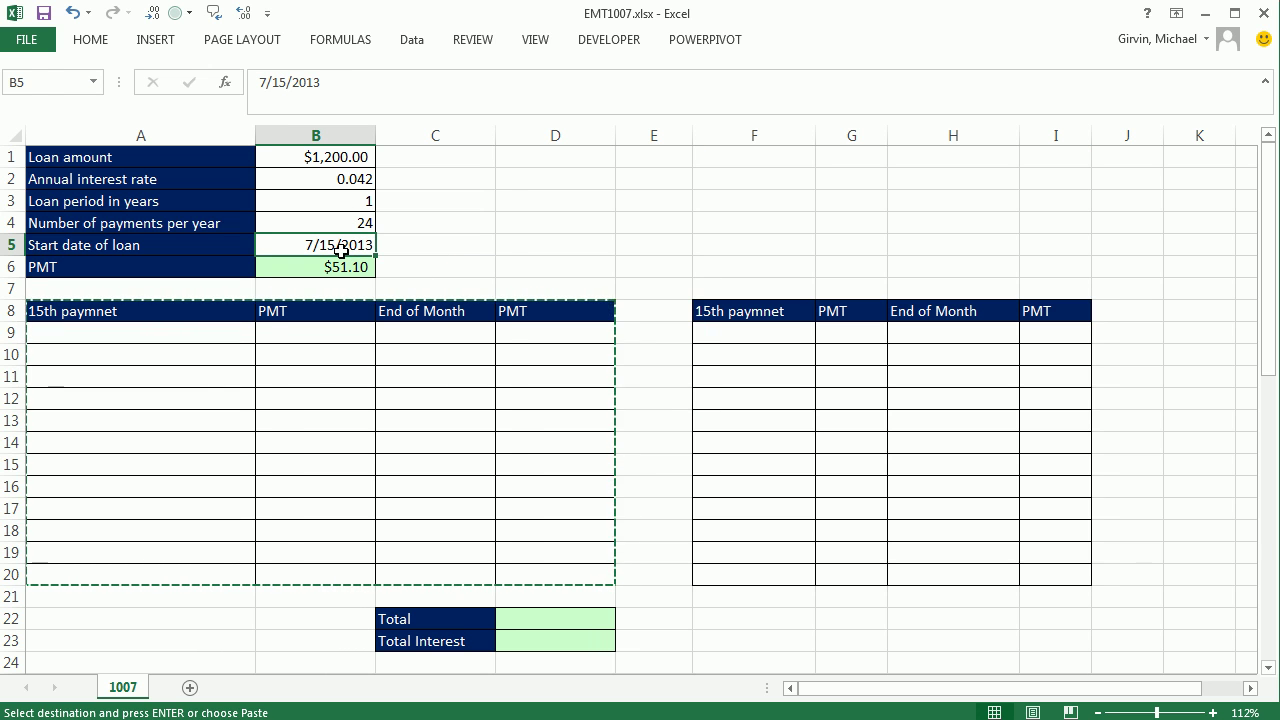
click(760, 336)
click(750, 360)
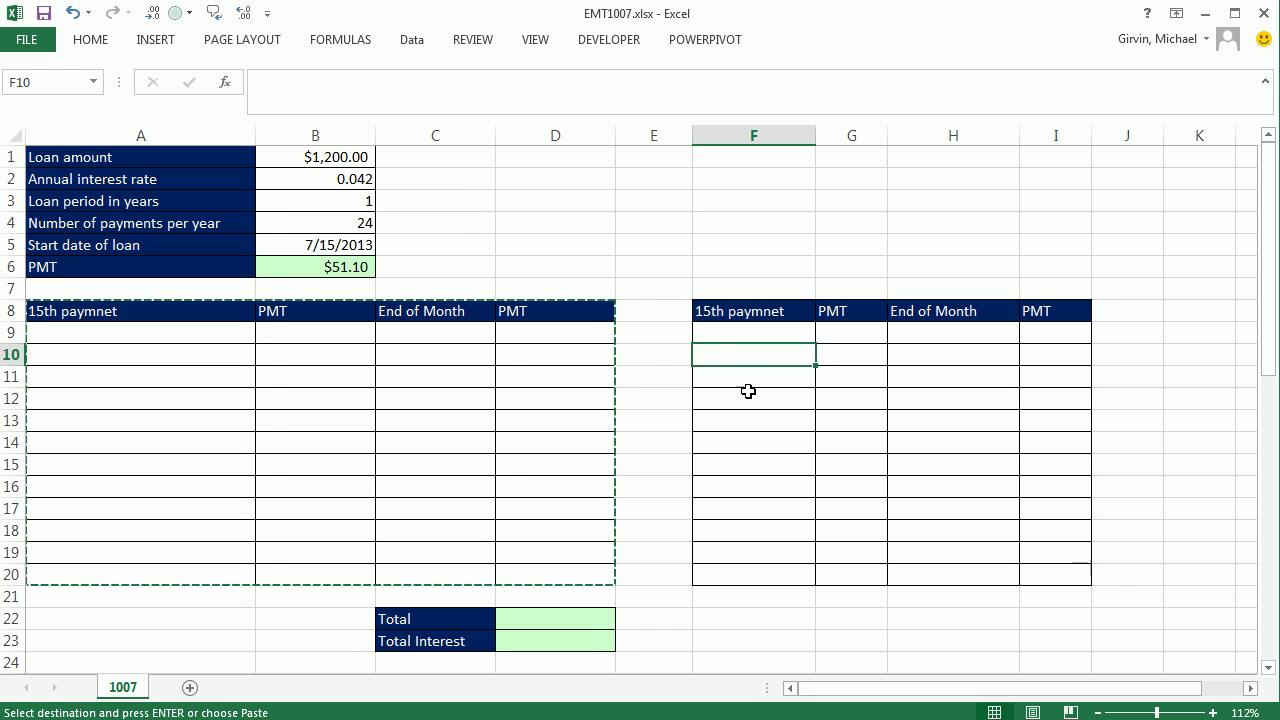
click(738, 381)
Enter 7/15/2013 in F9 and fill it down to F20 as a series of months
click(743, 332)
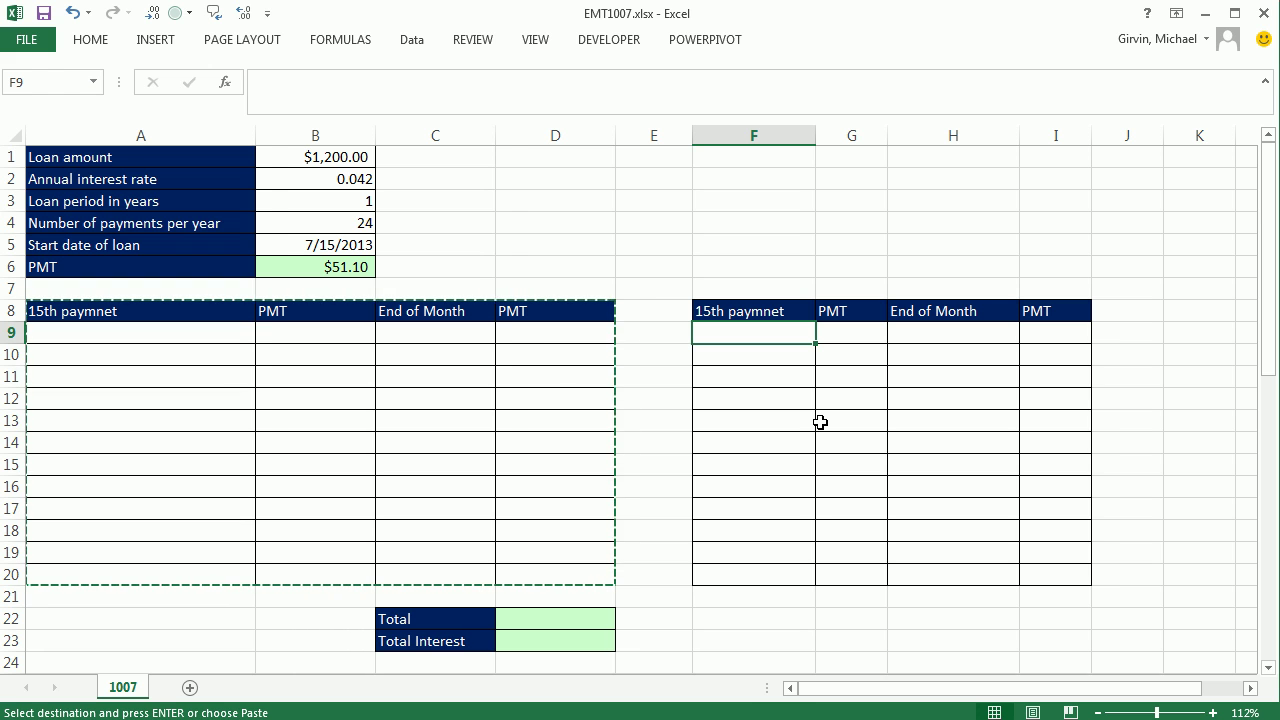
text(7/15/2013)
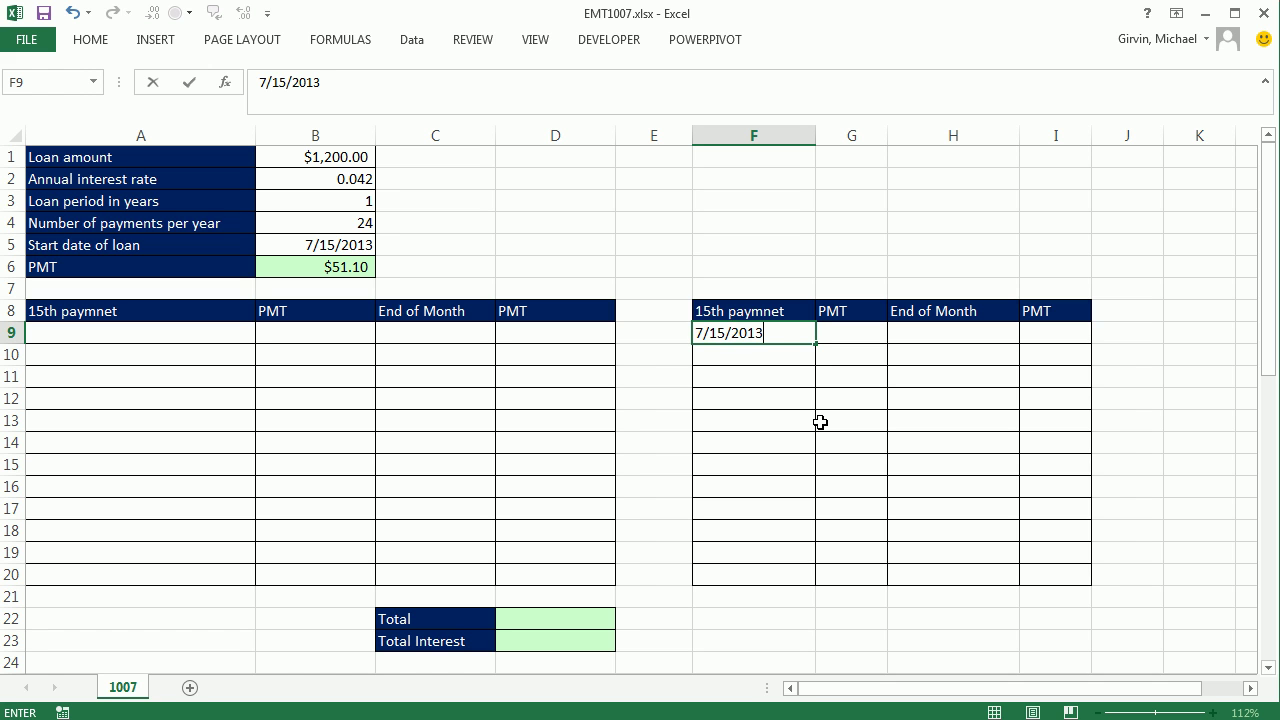
key(ctrl+Return)
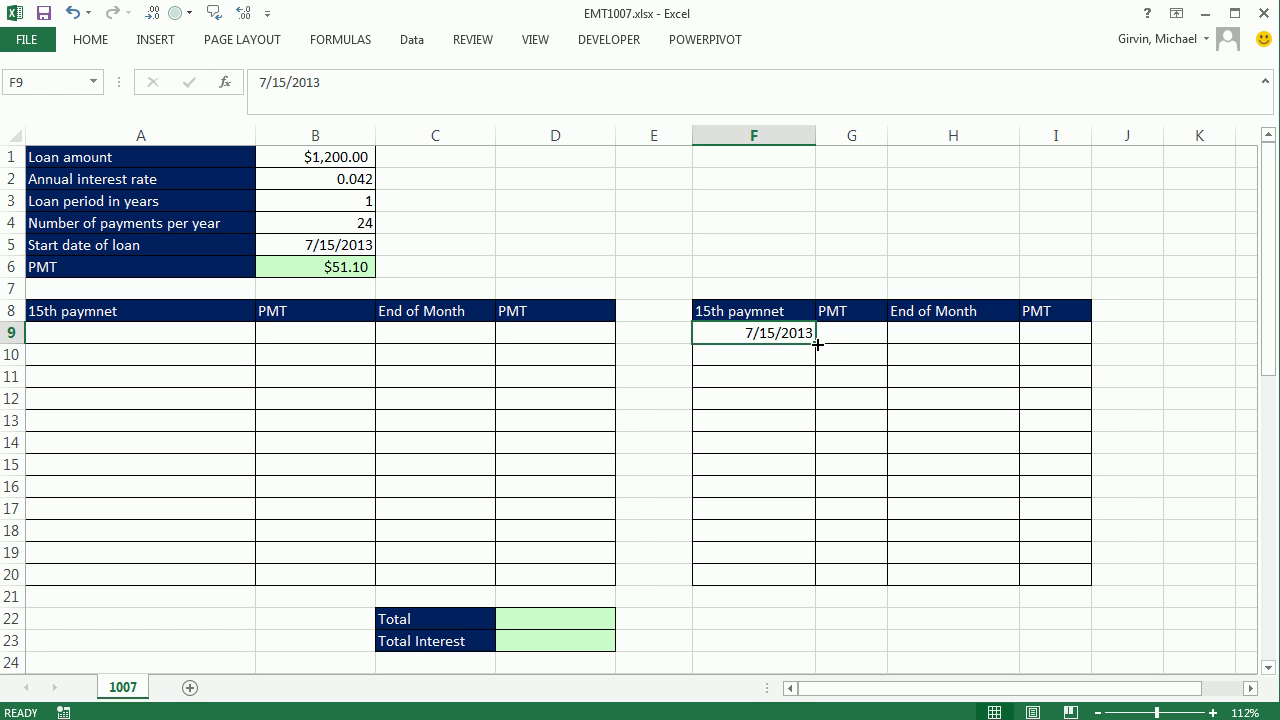
drag(817, 344, 806, 590)
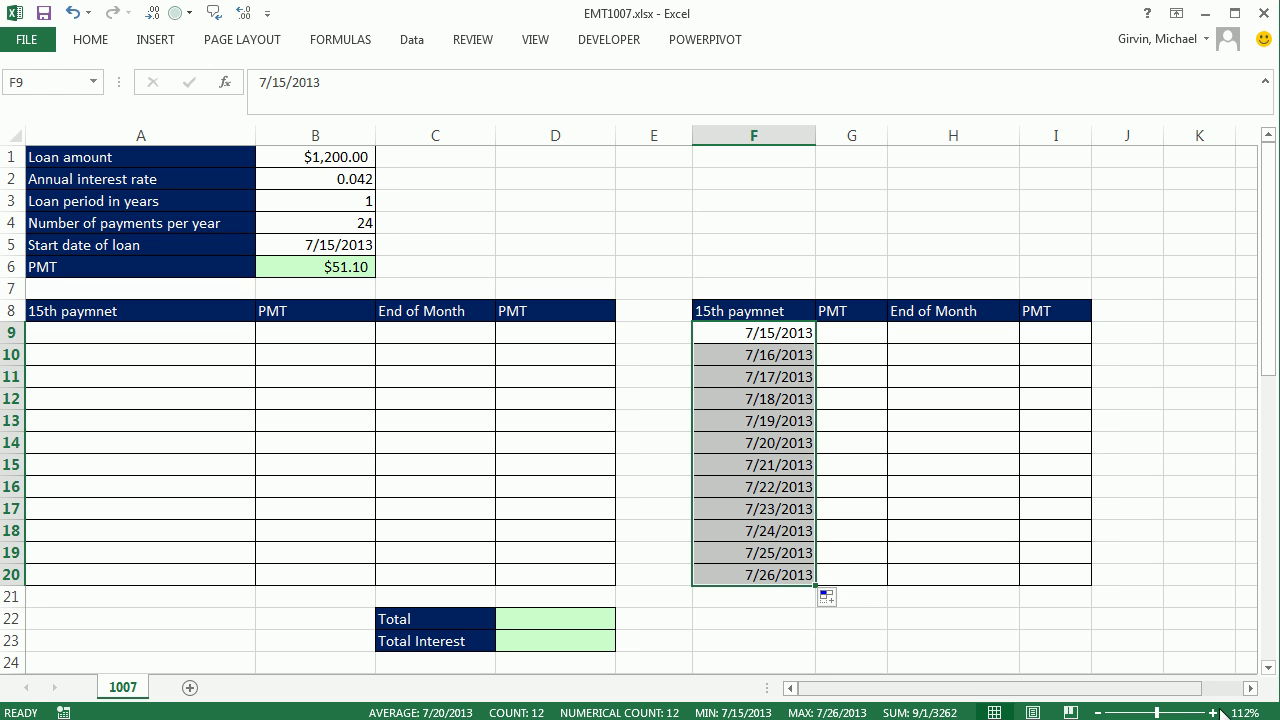
click(1268, 668)
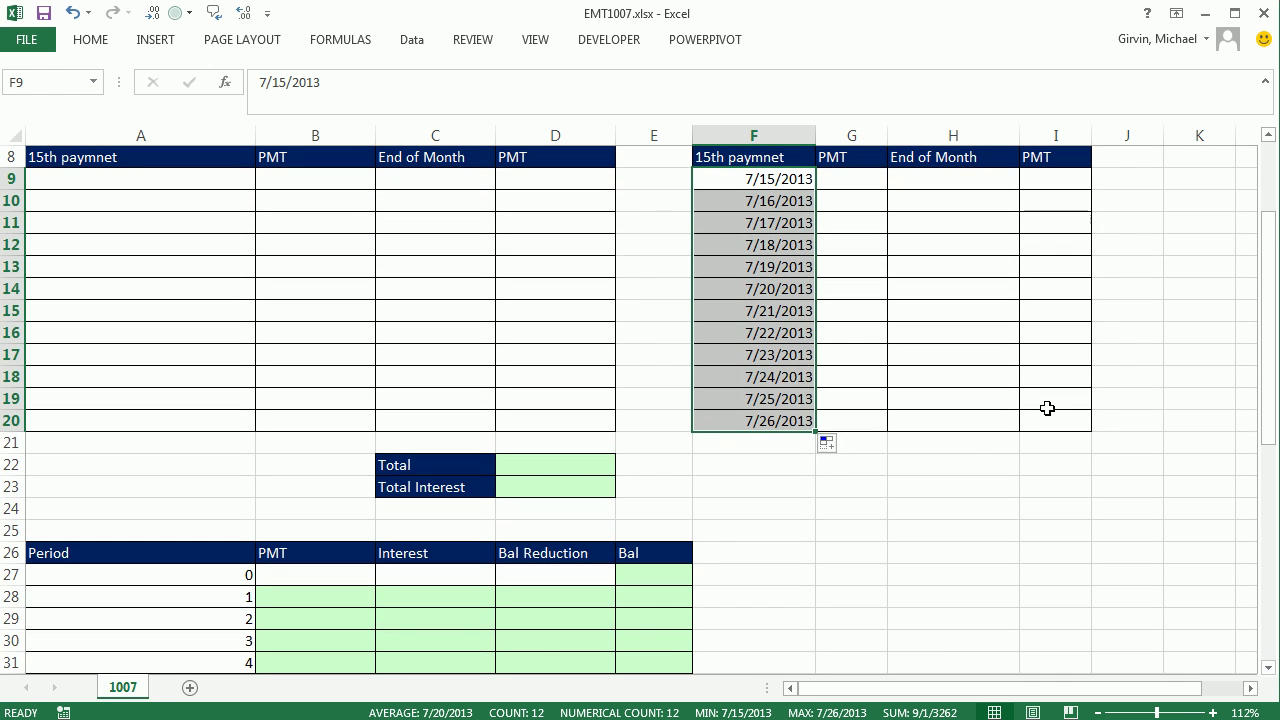
click(843, 447)
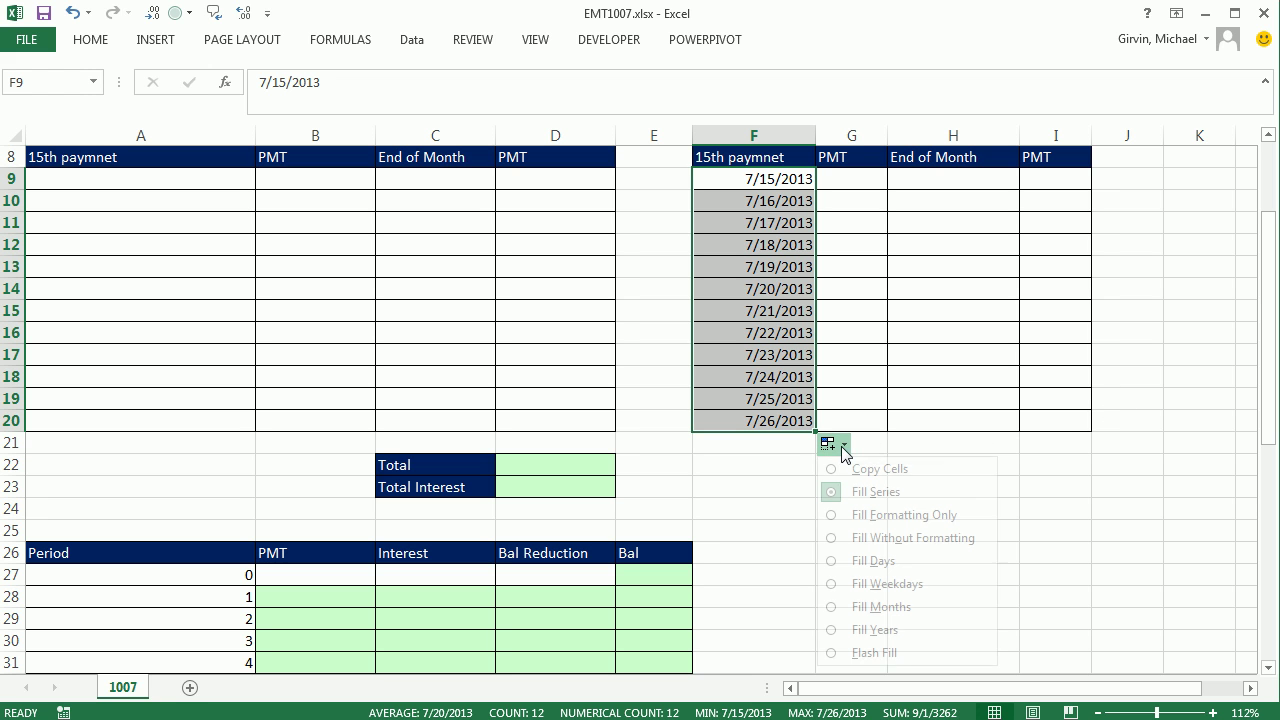
click(883, 607)
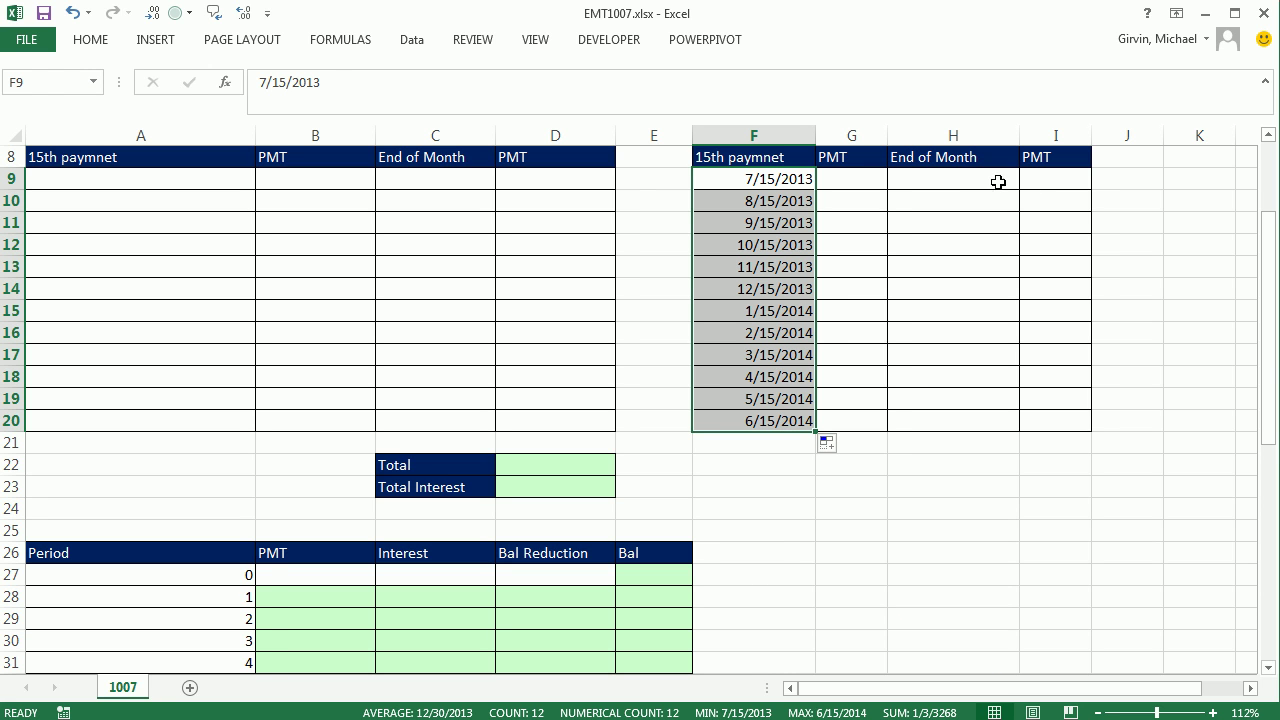
Enter 7/31/2013 in H9 and fill it down to H20 as a series of months
mouse_move(953, 180)
mouse_down()
mouse_move(966, 417)
mouse_move(980, 431)
mouse_move(940, 179)
mouse_up()
text(7/3)
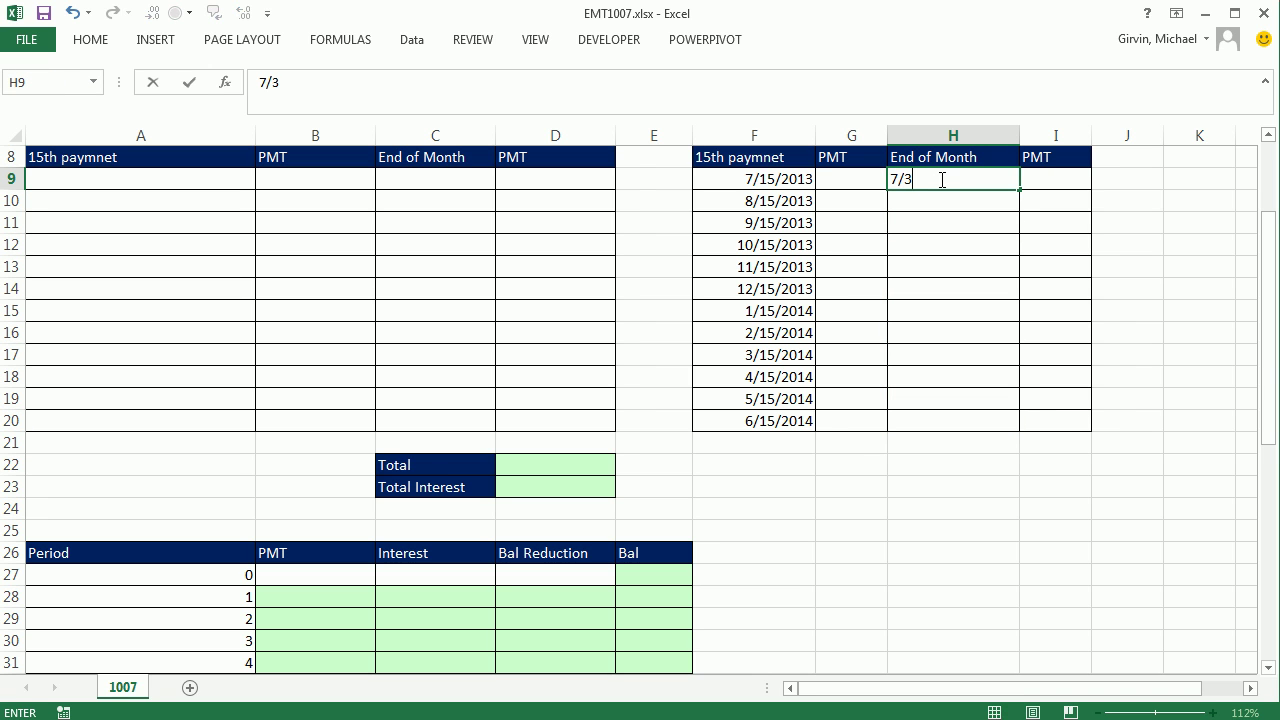
text(1/2013)
key(ctrl+Return)
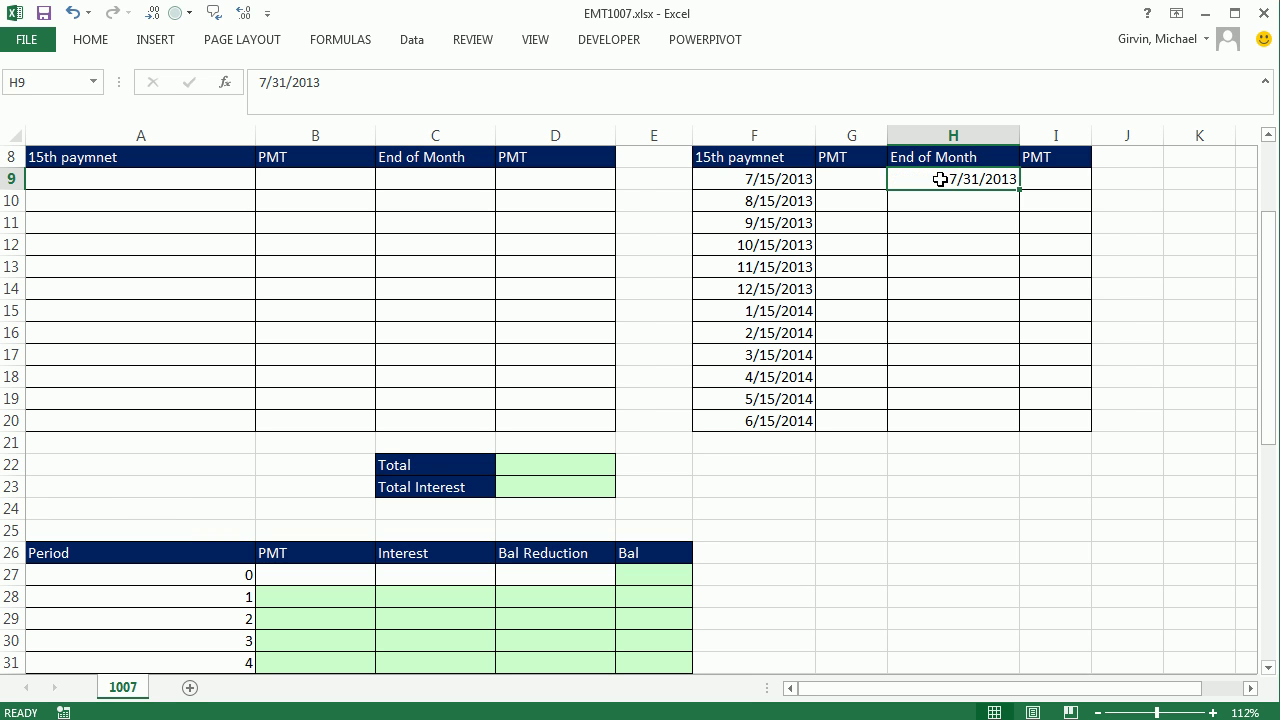
drag(1019, 193, 1022, 450)
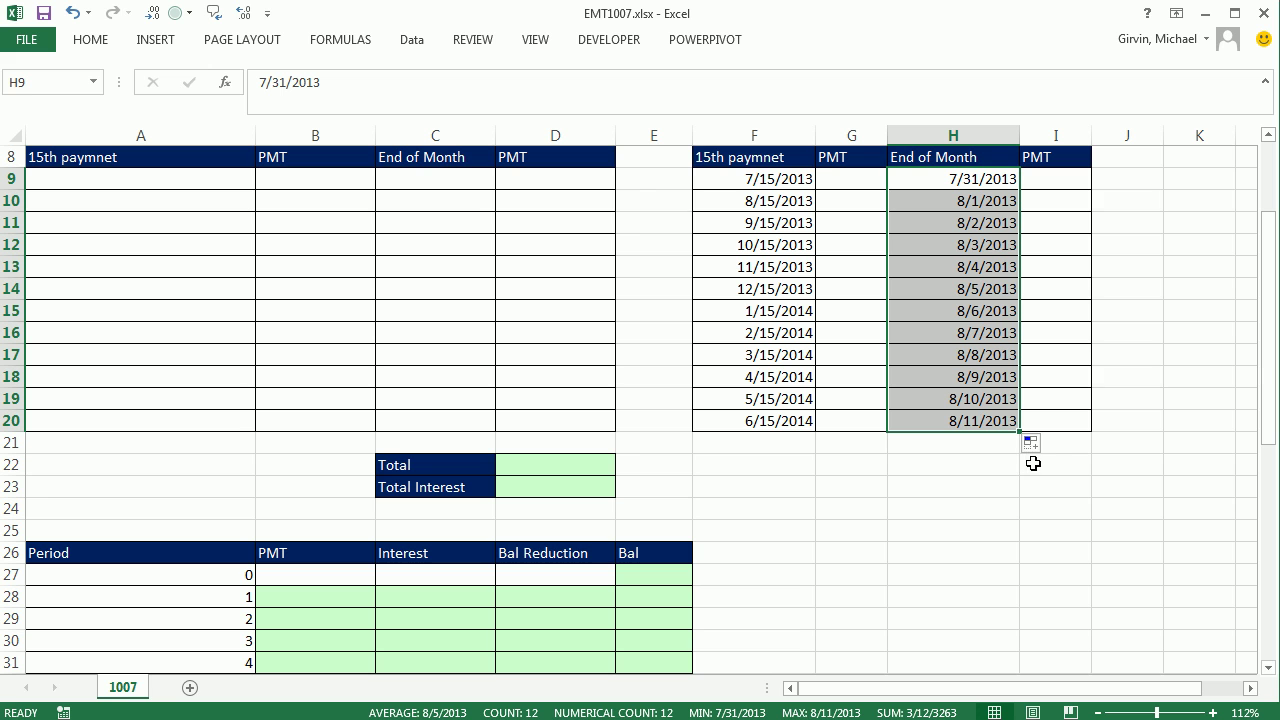
click(1034, 443)
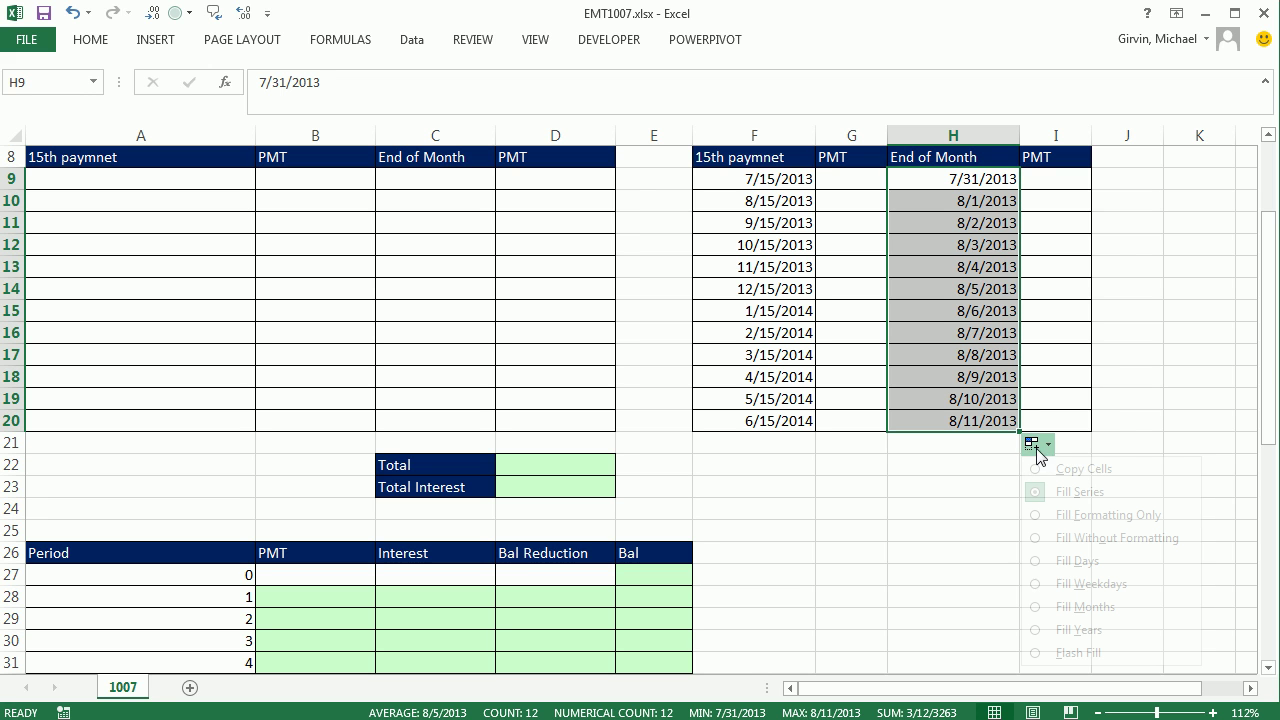
click(1072, 607)
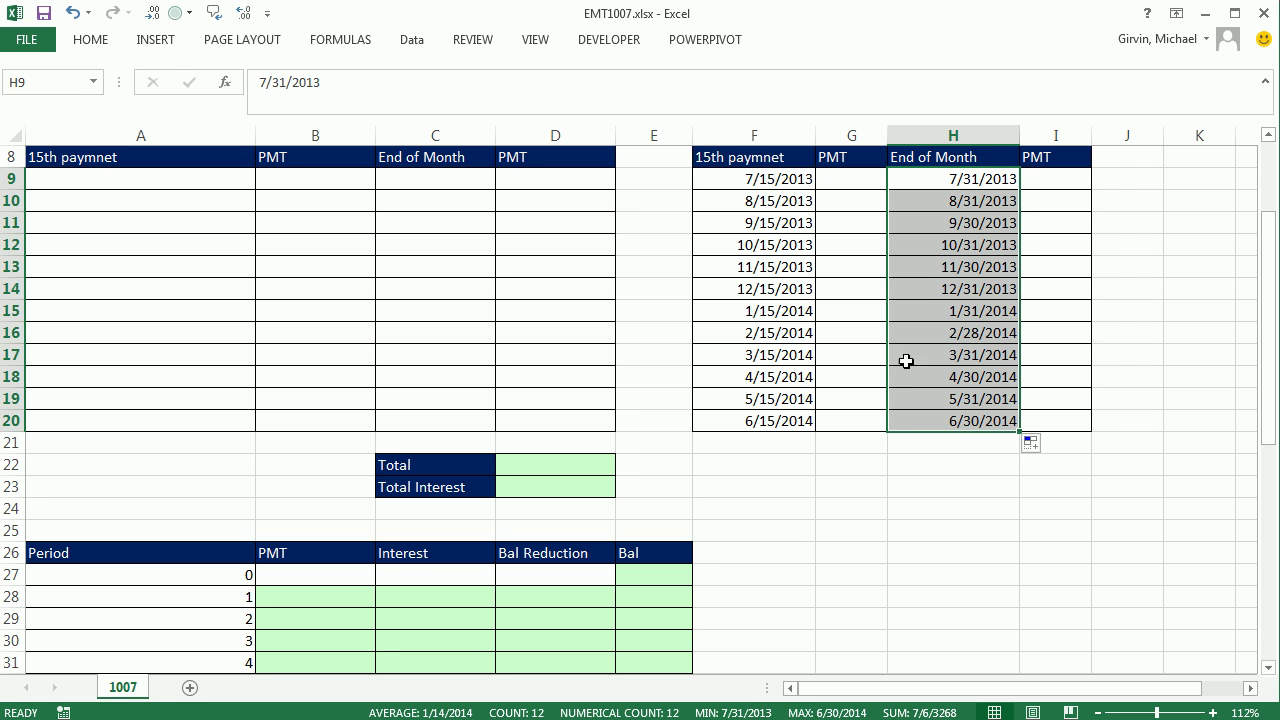
Link the first 15th payment date in A9 to the loan start date with the formula =B5
scroll(894, 366, up, 3)
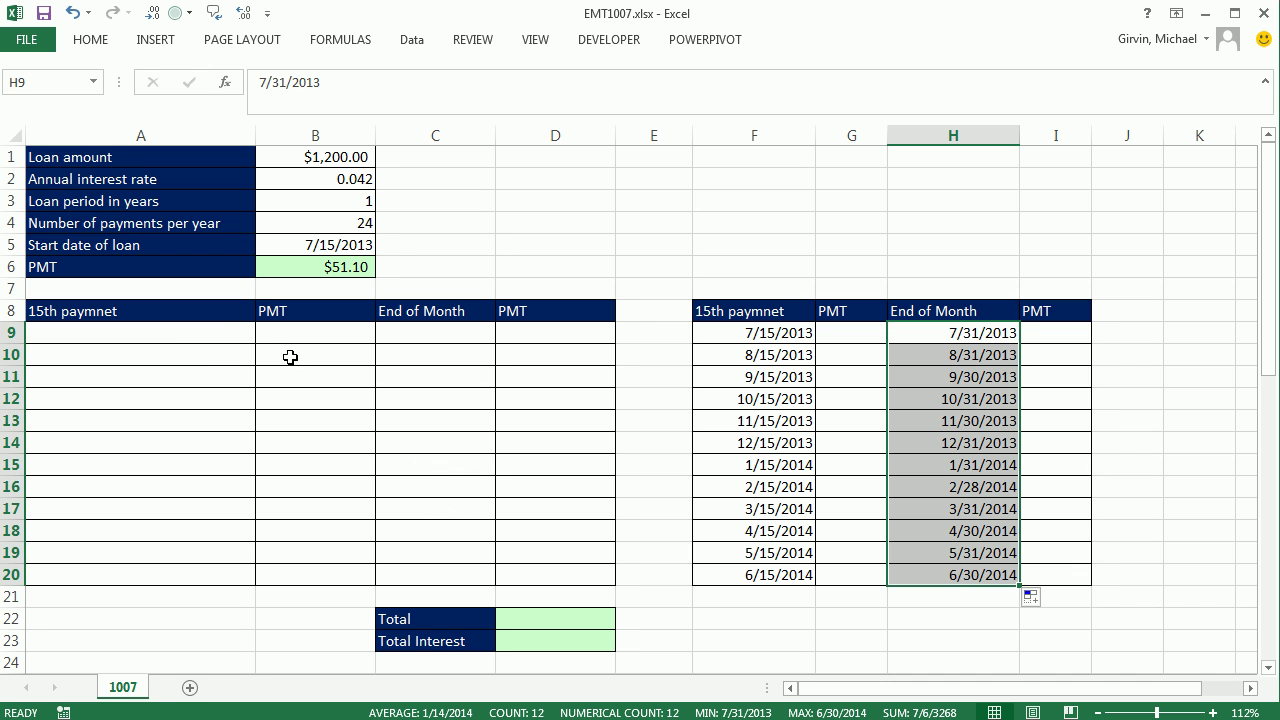
click(217, 335)
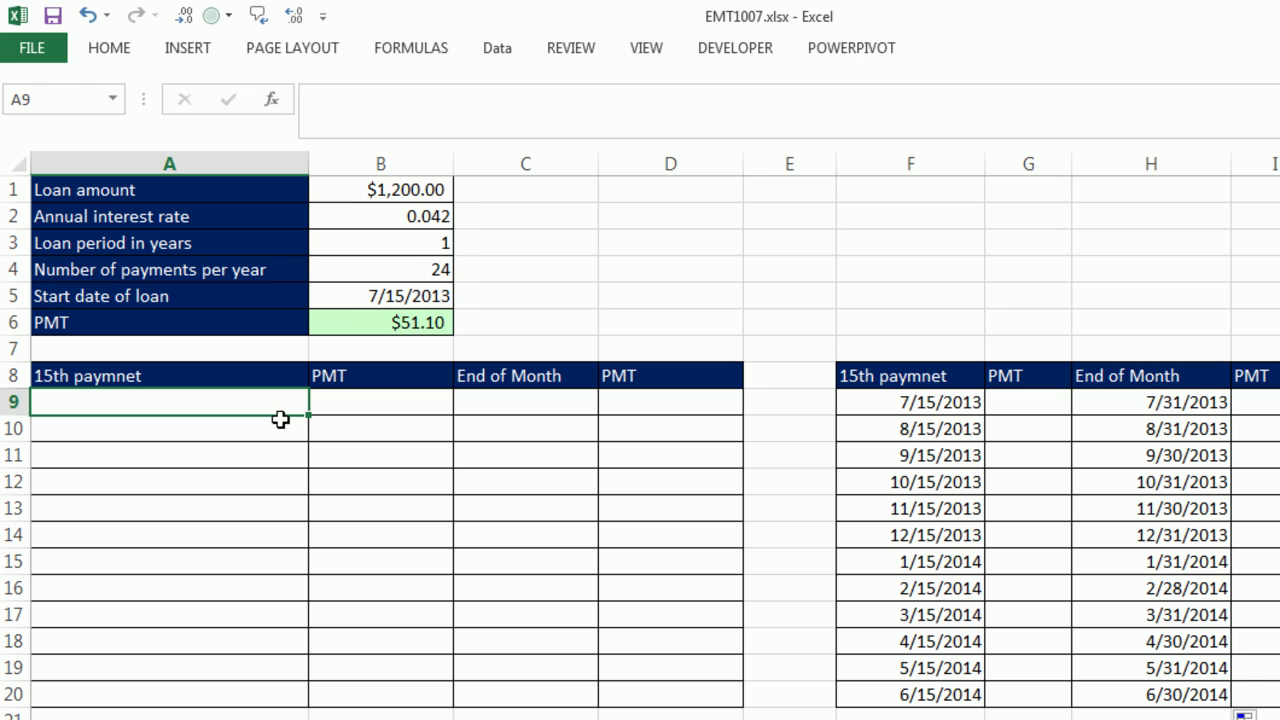
text(=)
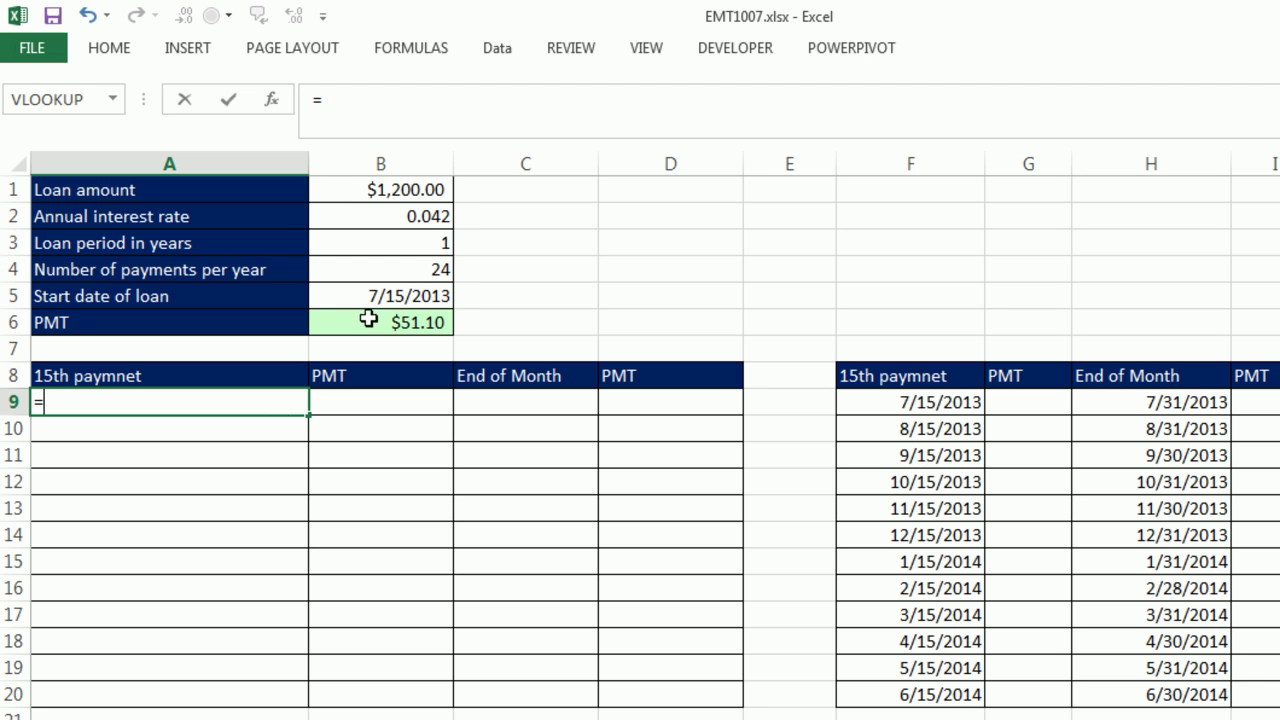
click(368, 299)
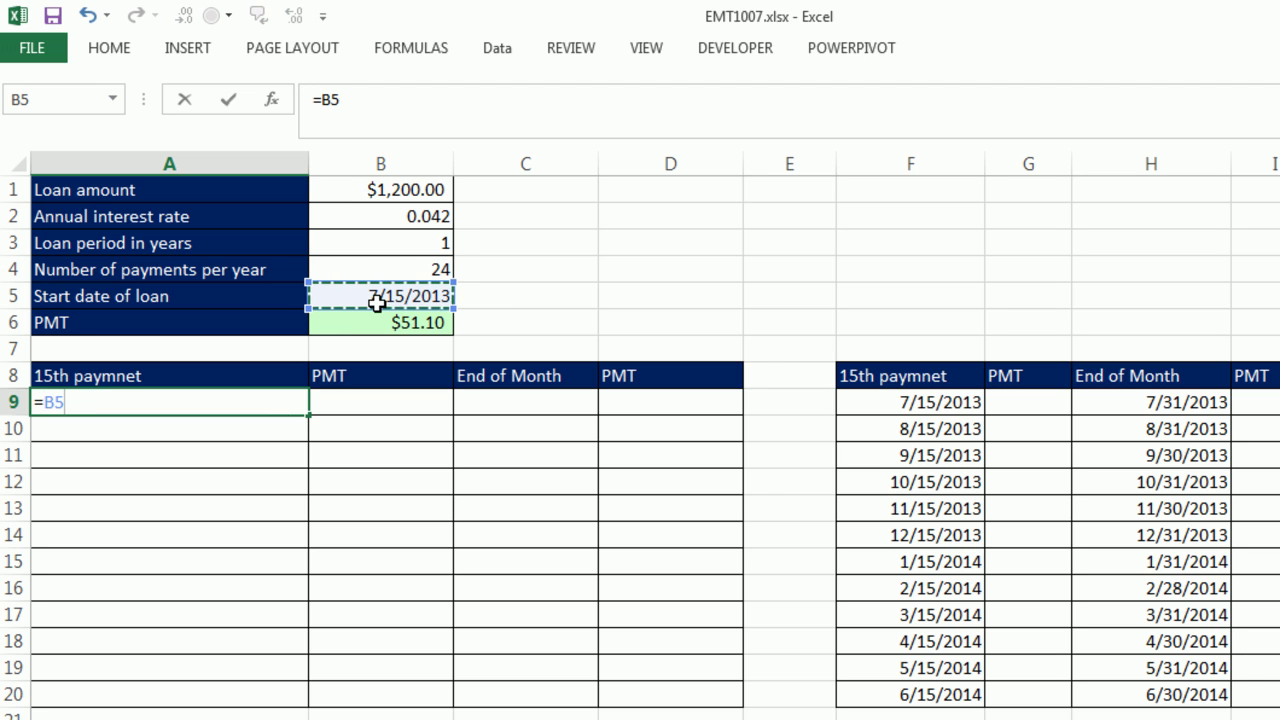
key(Return)
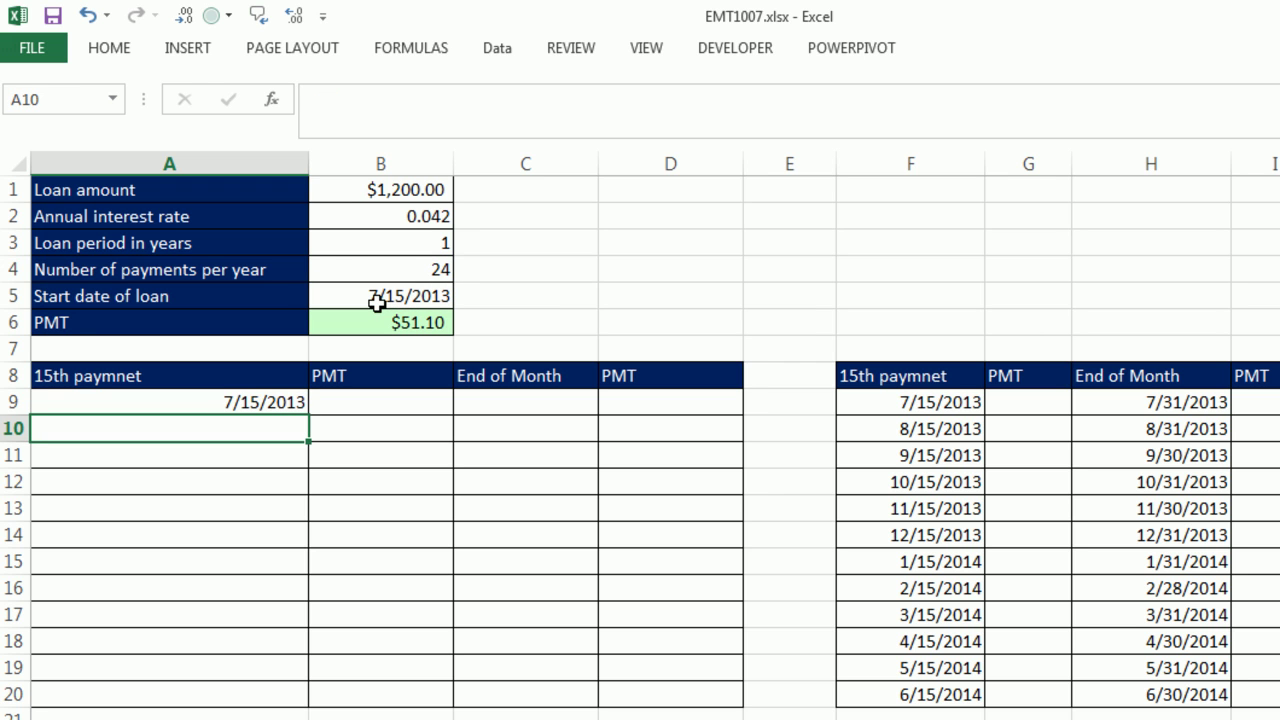
Enter =EDATE(A9,1) in A10 and fill it down to A20
text(=ed)
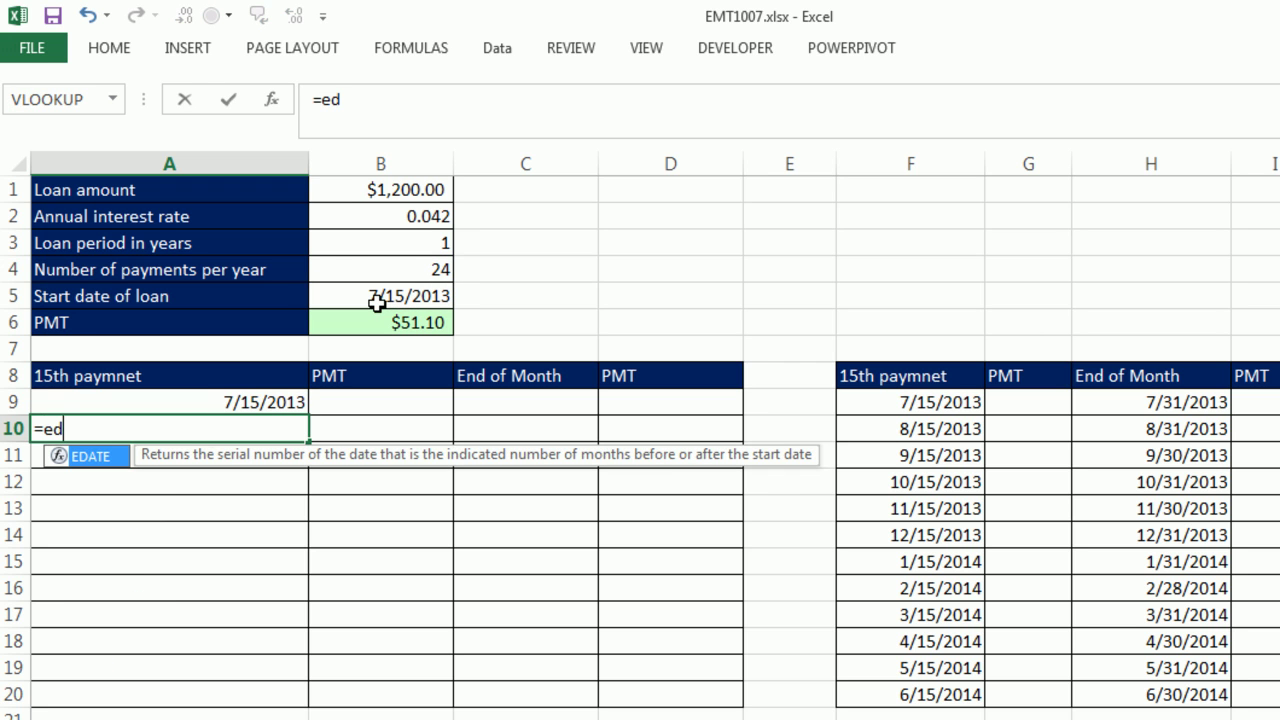
key(Tab)
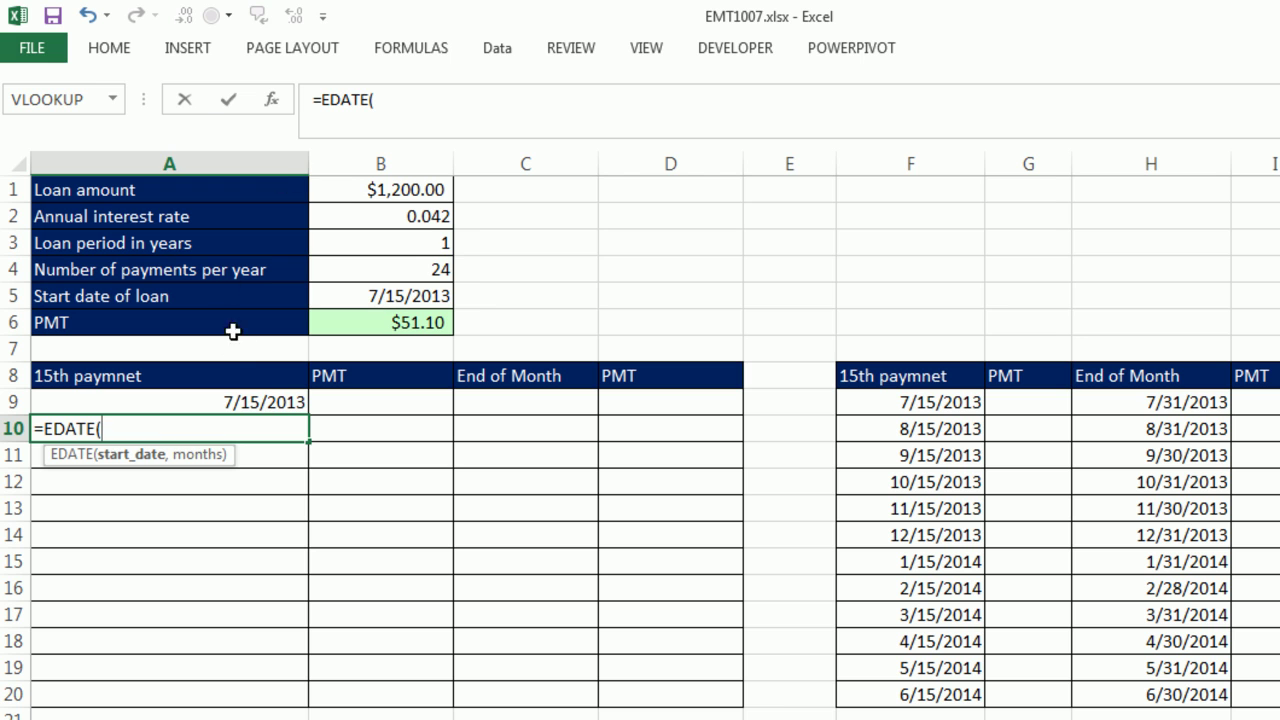
click(256, 401)
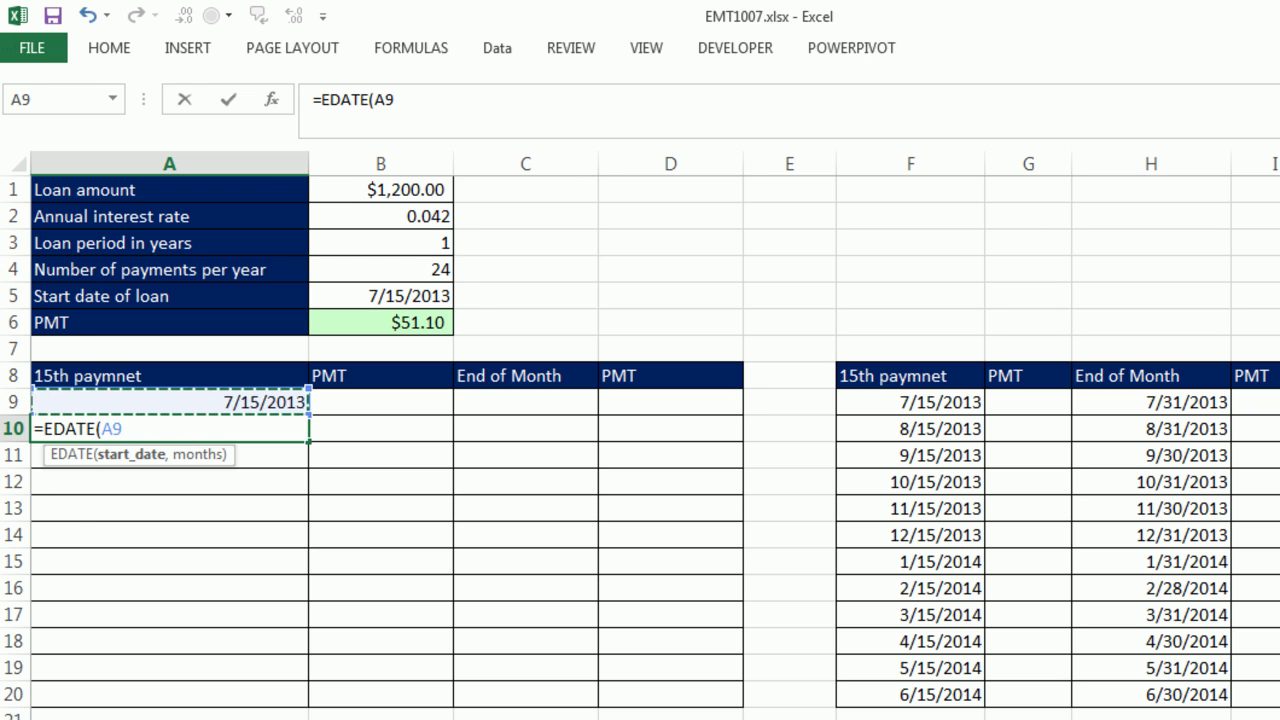
text(,1)
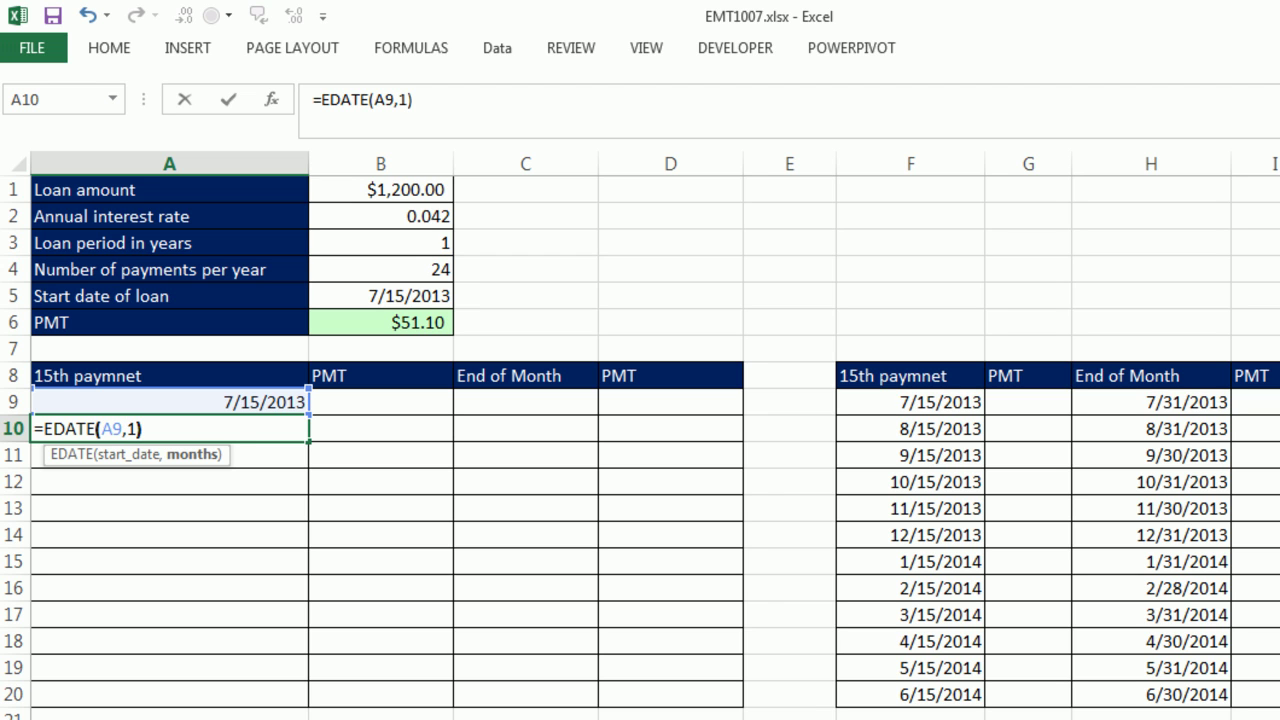
key(ctrl+Return)
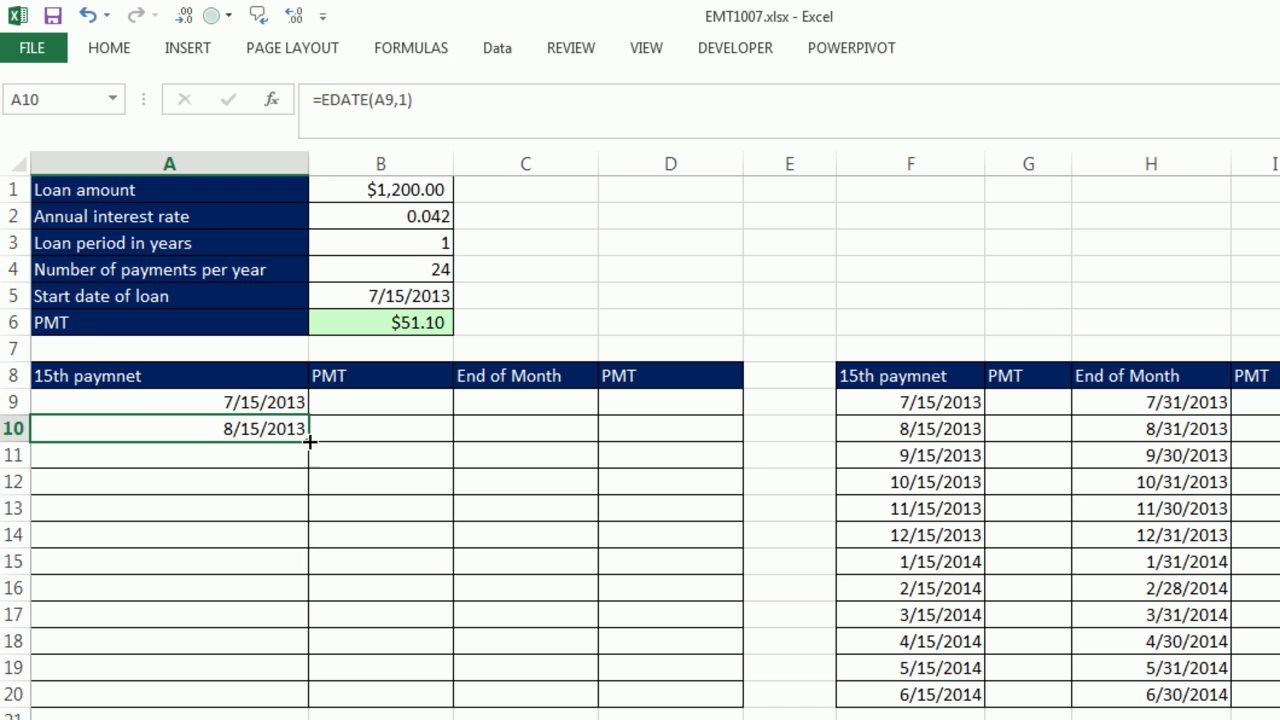
drag(309, 441, 316, 700)
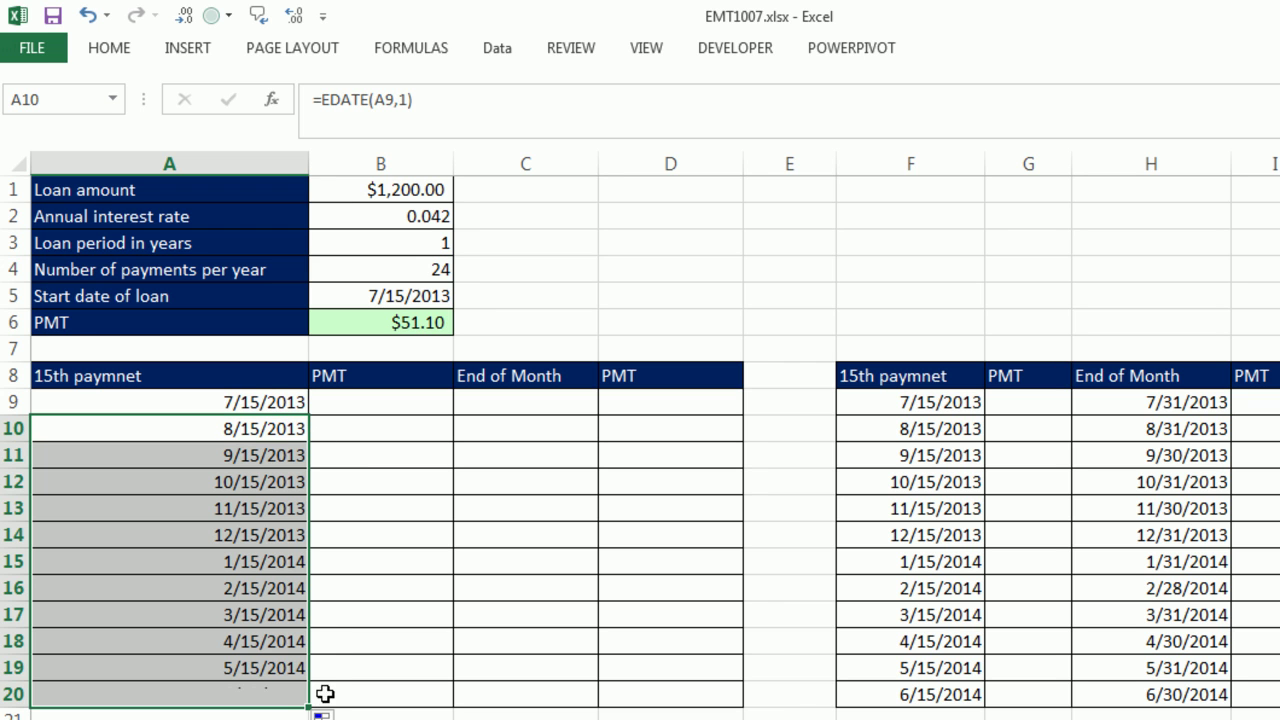
Test the date formulas by setting the loan start date in B5 to 8/15/2013, and undo the change
click(416, 290)
double_click(371, 291)
double_click(381, 297)
text(8)
key(ctrl+Return)
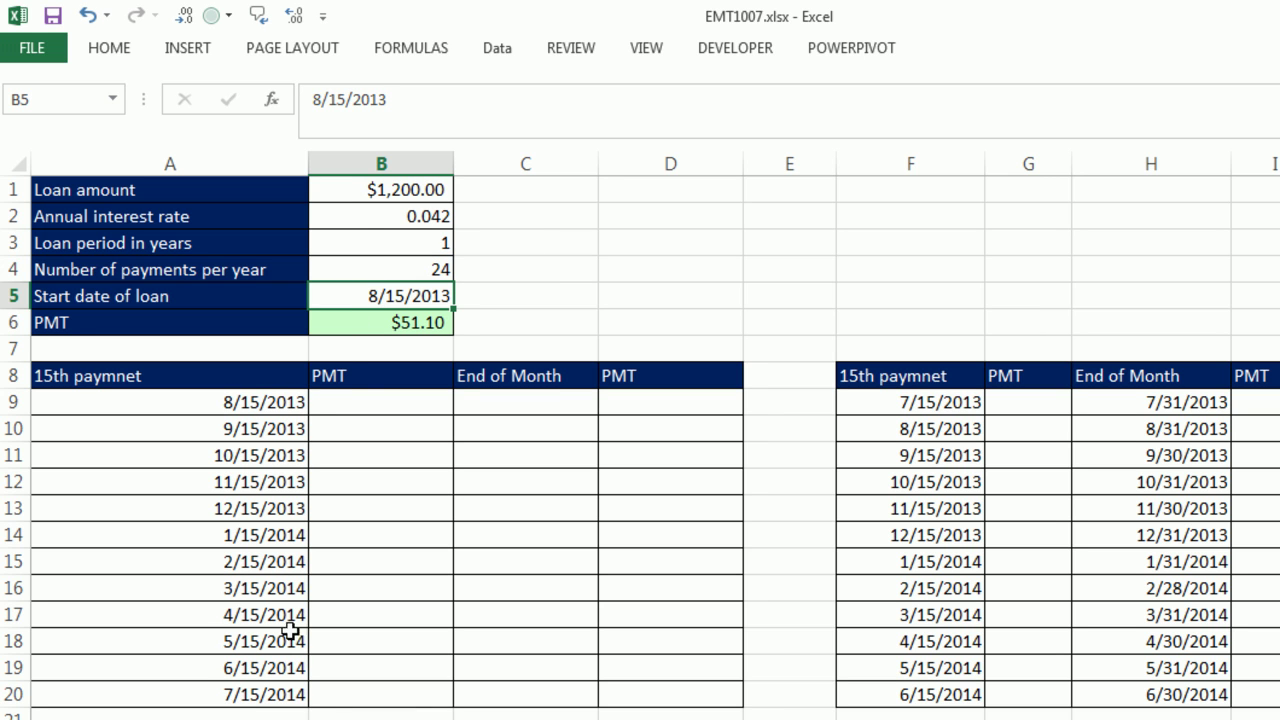
key(ctrl+z)
Enter =EOMONTH(A9,0) in C9 under End of Month and fill it down to C20
click(530, 406)
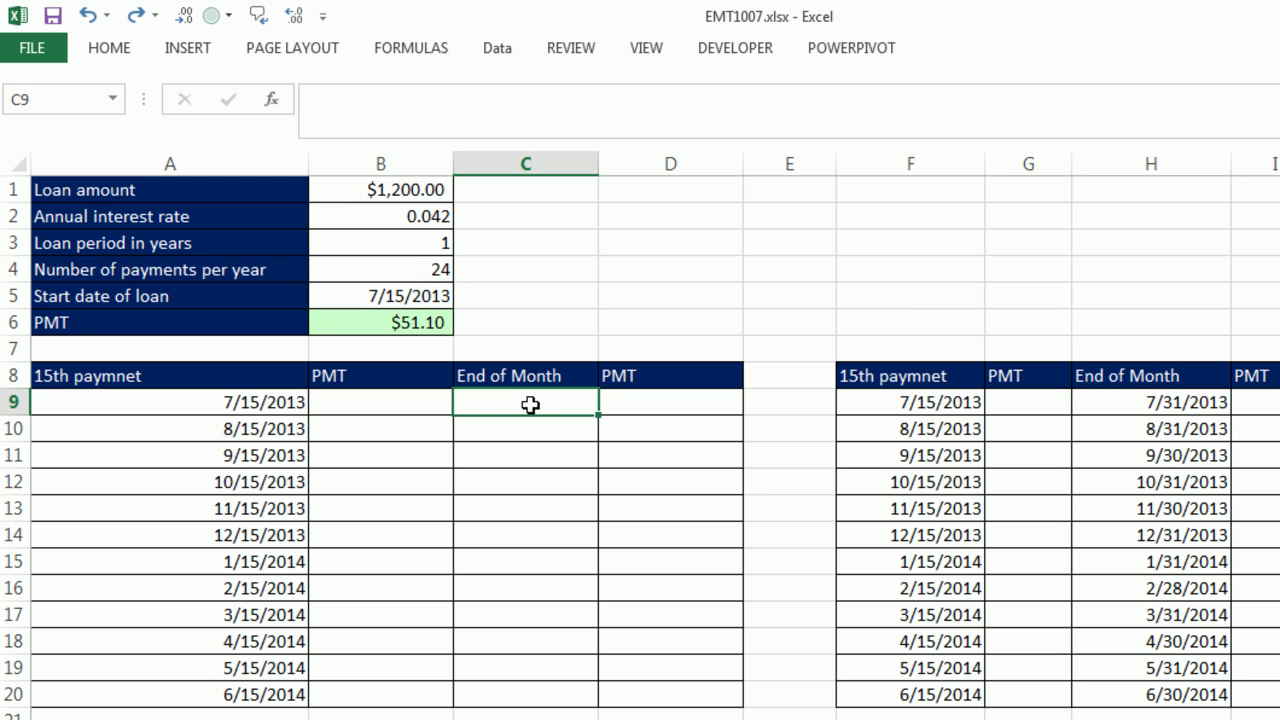
text(=EOMONTH()
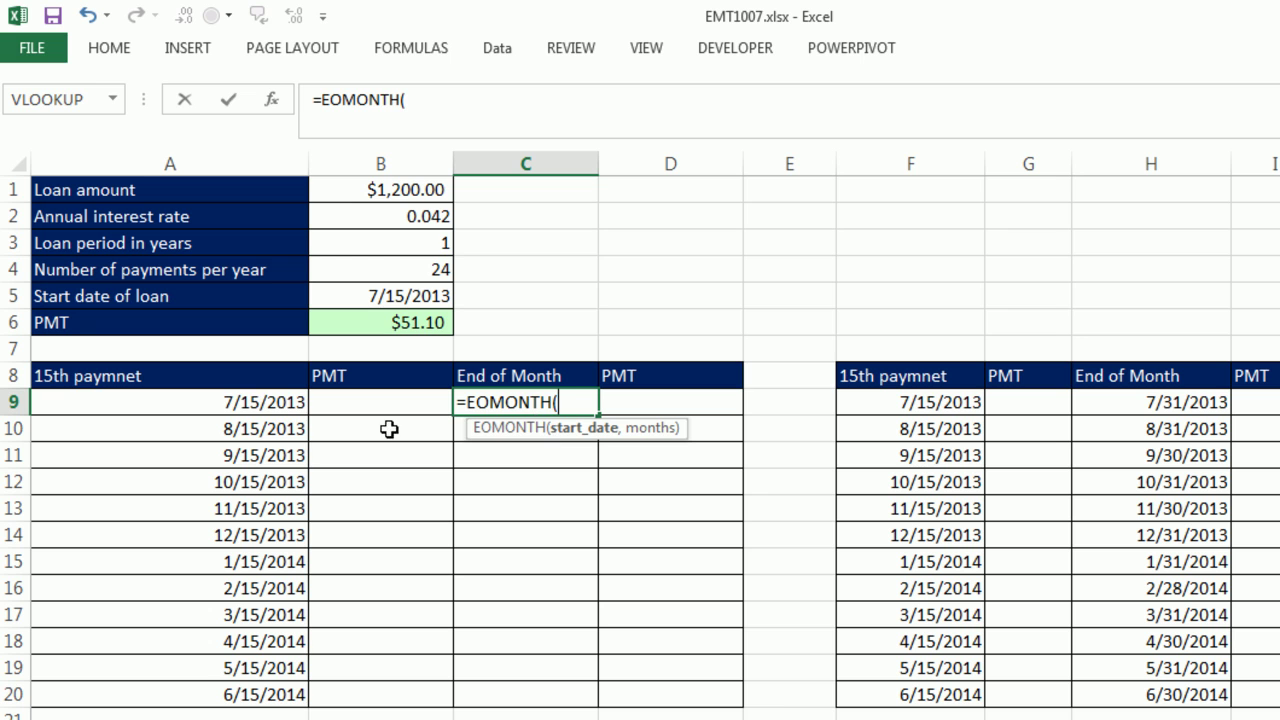
click(231, 403)
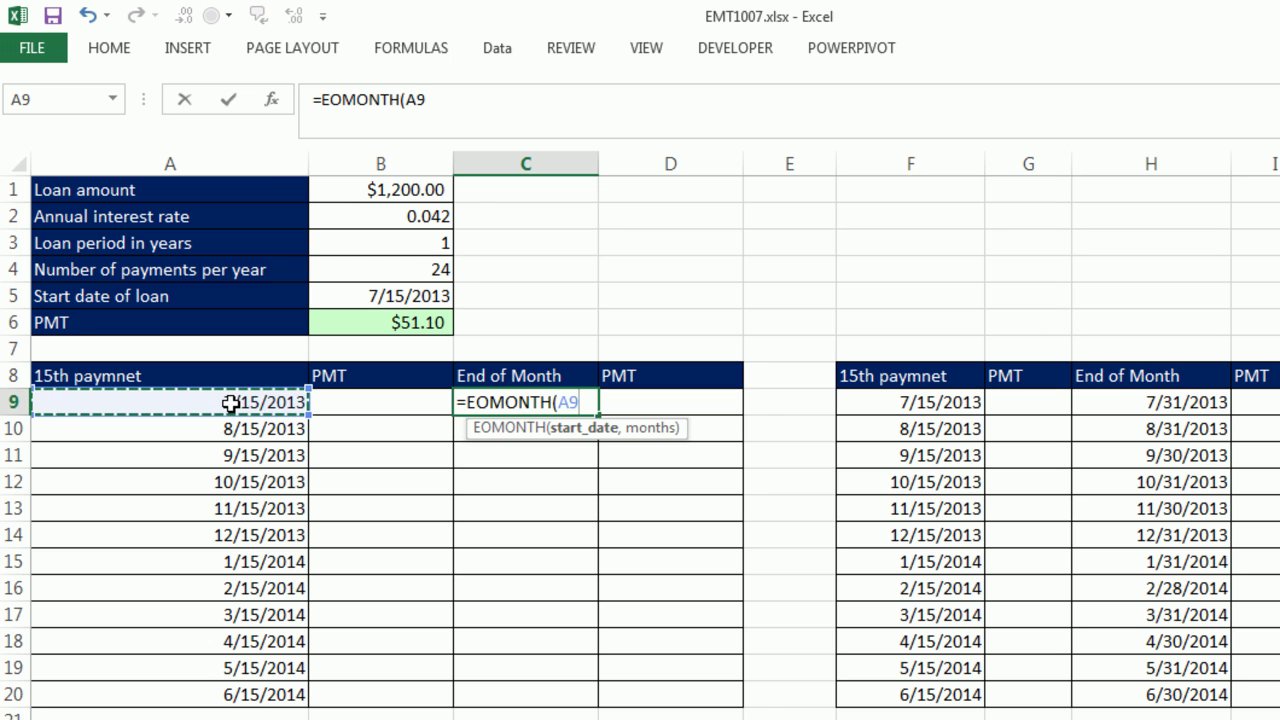
text(,)
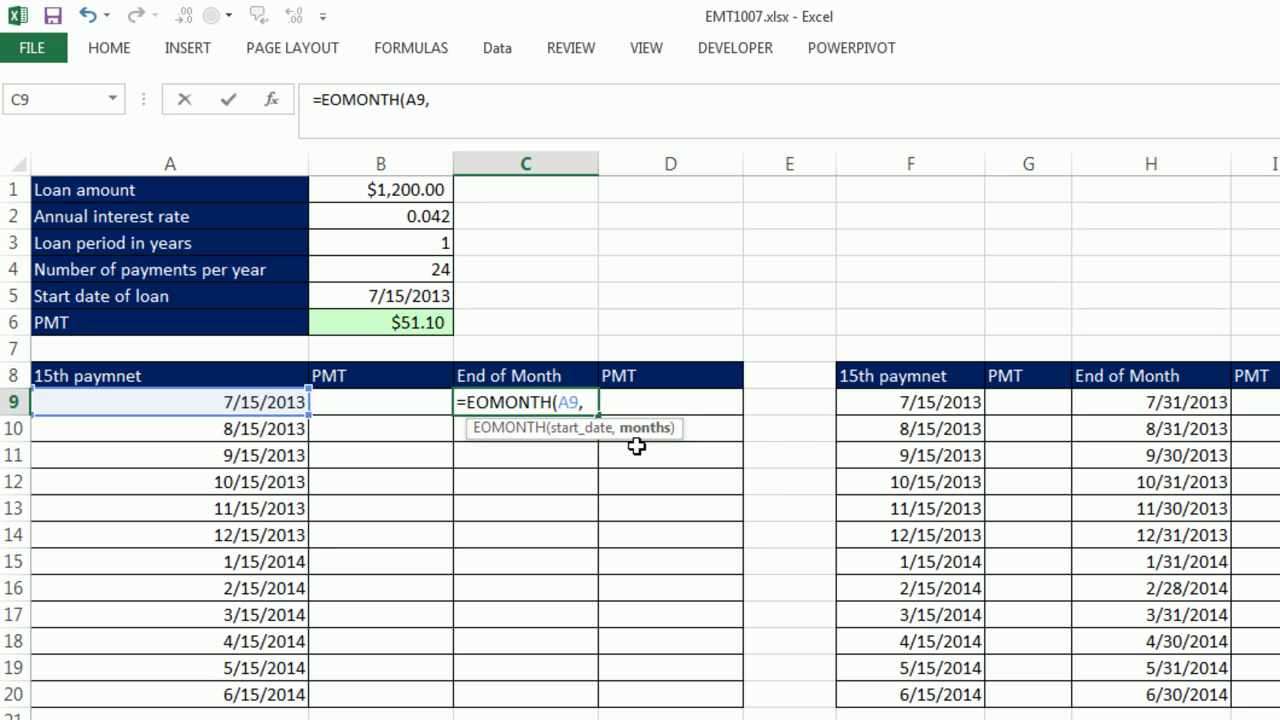
text(,)
key(BackSpace)
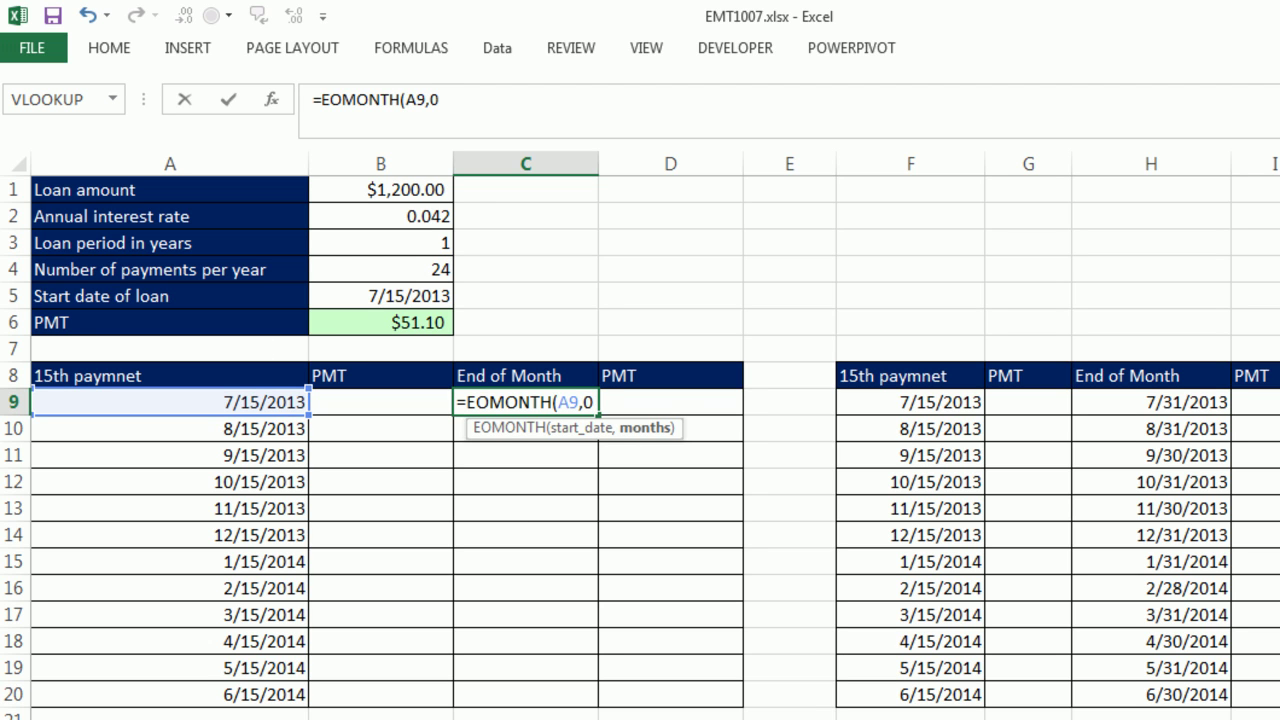
text(0))
key(ctrl+Return)
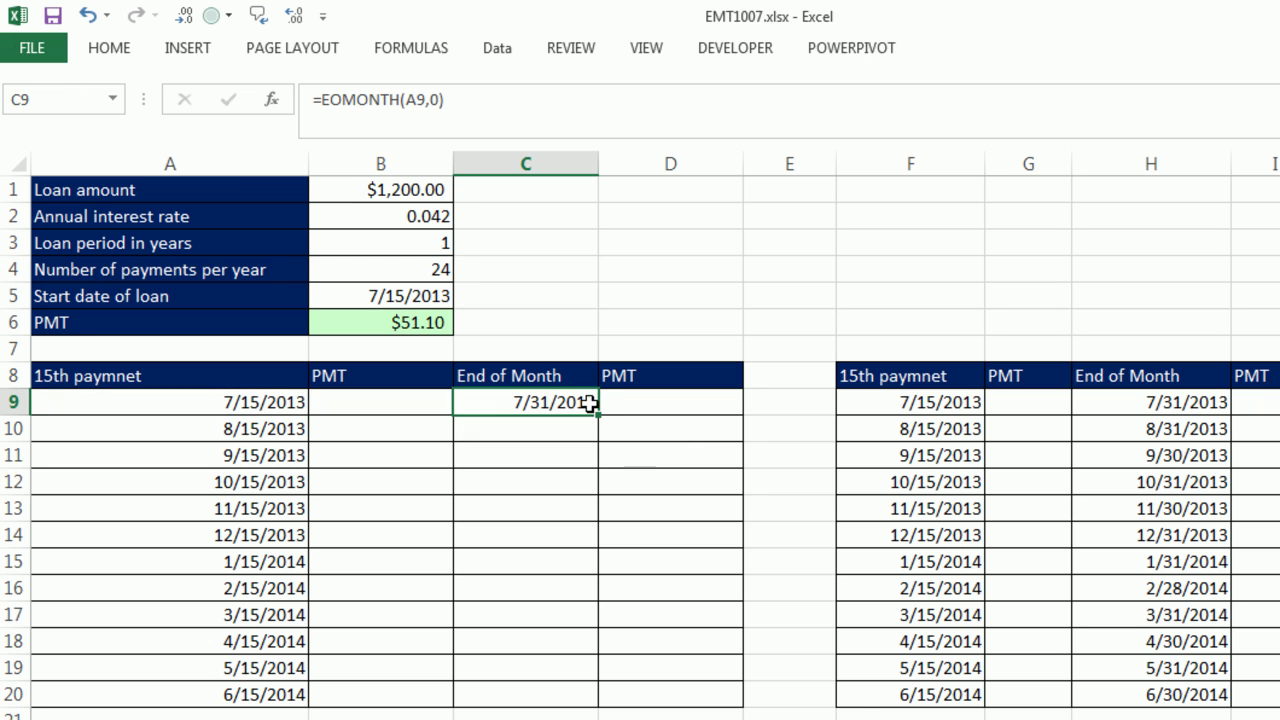
drag(598, 413, 600, 708)
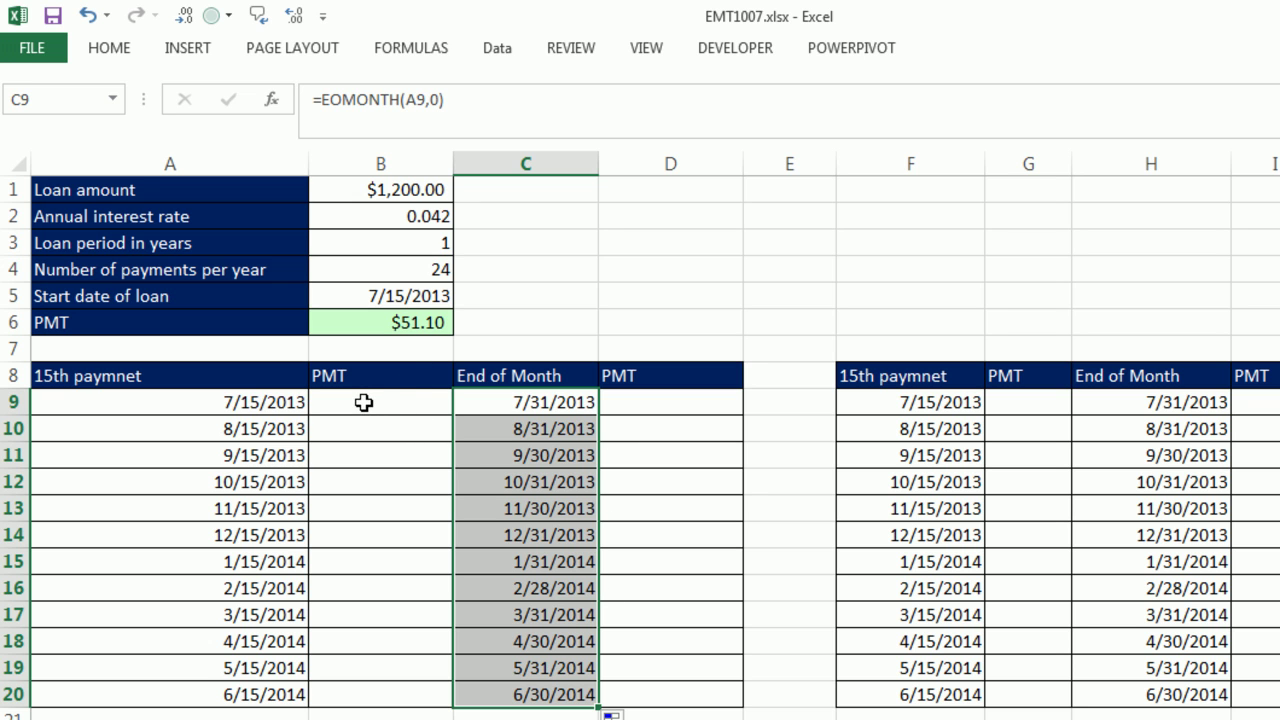
Fill both PMT columns, B9:B20 and D9:D20, with the absolute reference =$B$6
drag(360, 402, 371, 697)
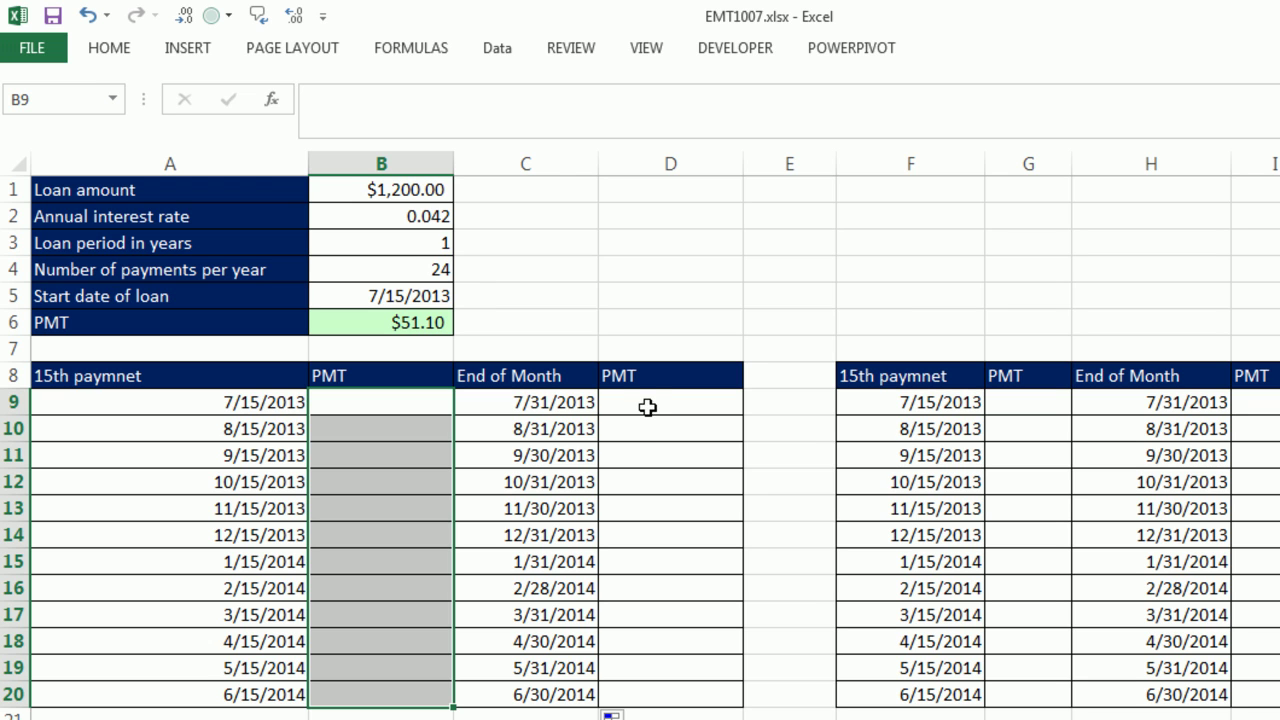
drag(635, 402, 651, 684)
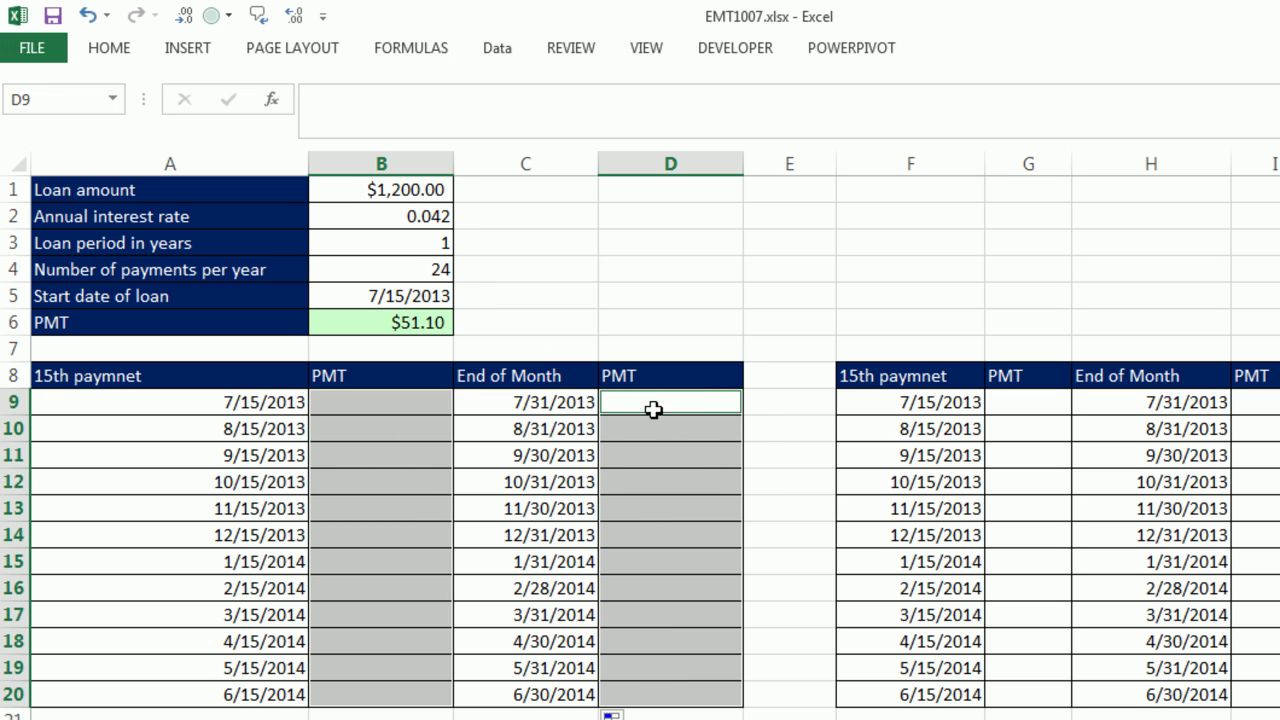
text(=)
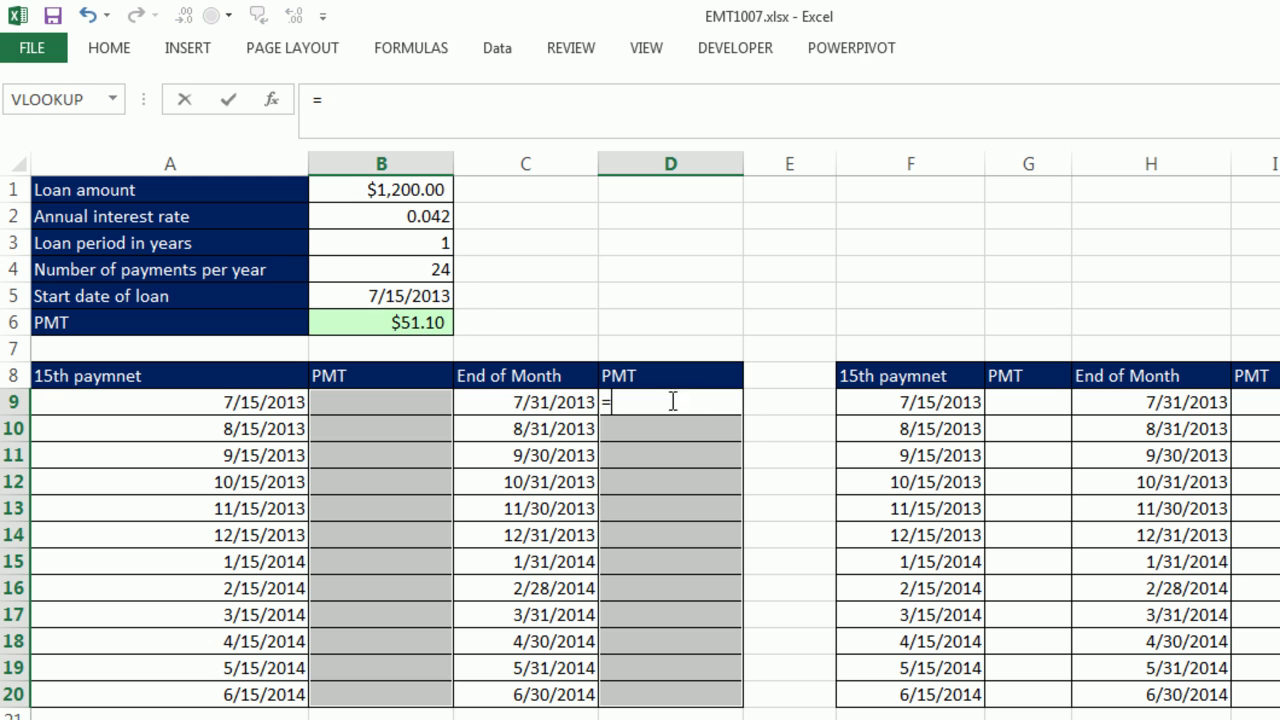
click(389, 323)
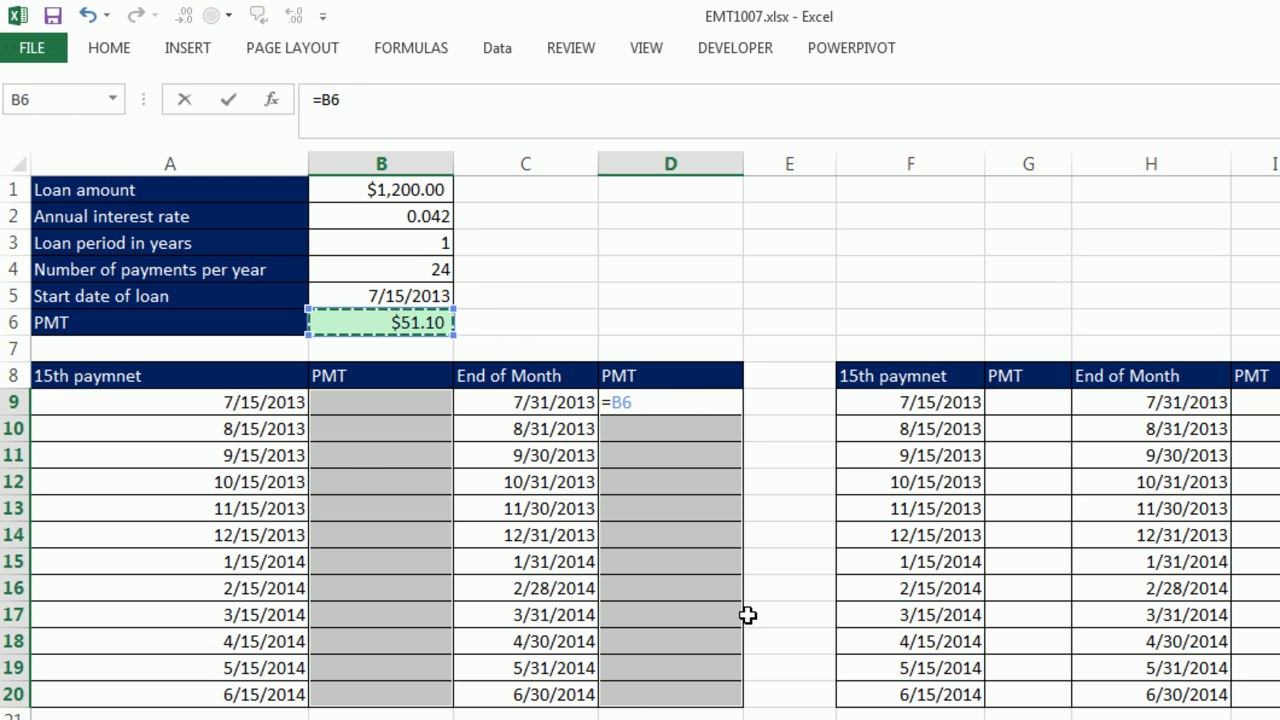
key(F4)
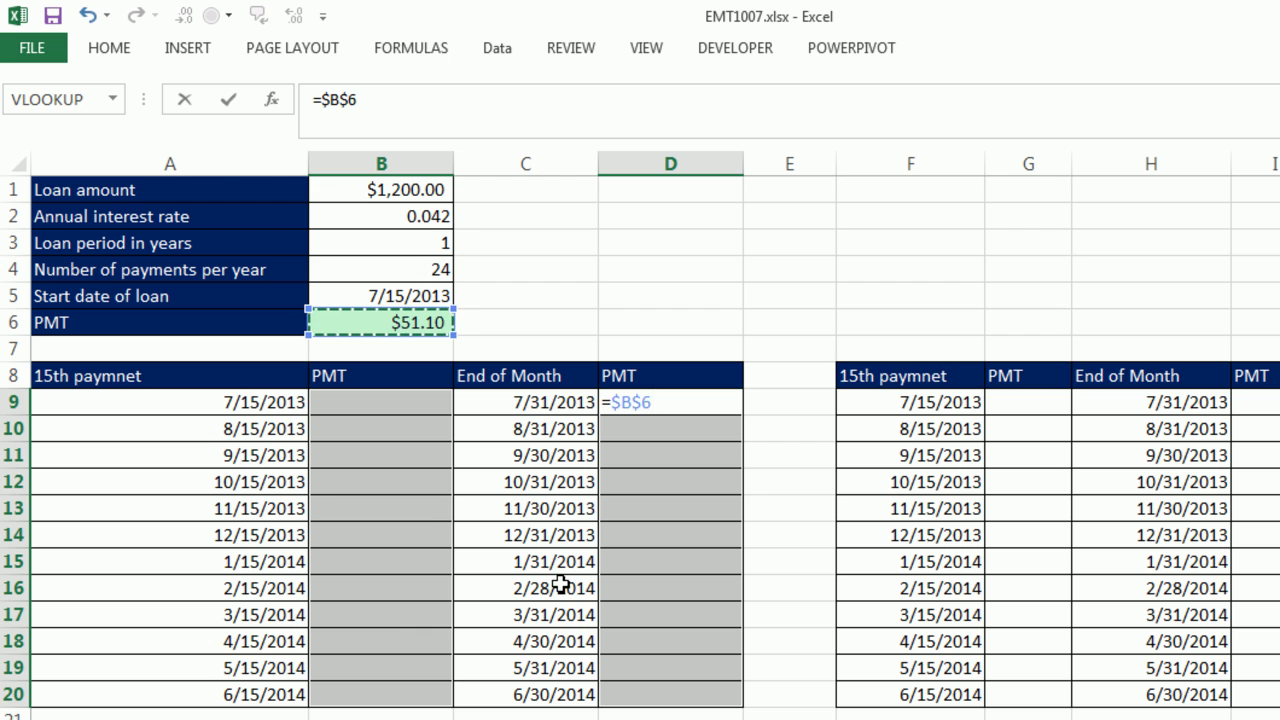
key(ctrl+Return)
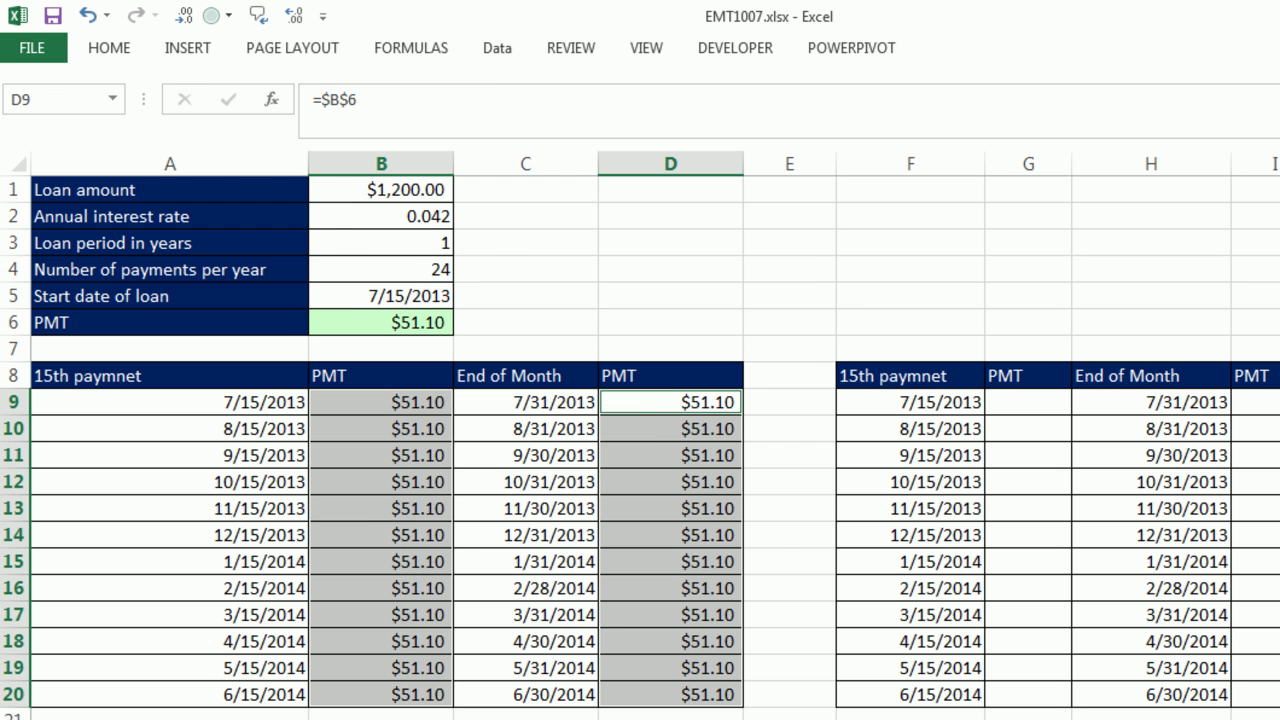
Enter =SUM(D9:D20,B9:B20) in the Total cell D22 to add both payment columns
key(ctrl+Down)
key(Down)
key(Down)
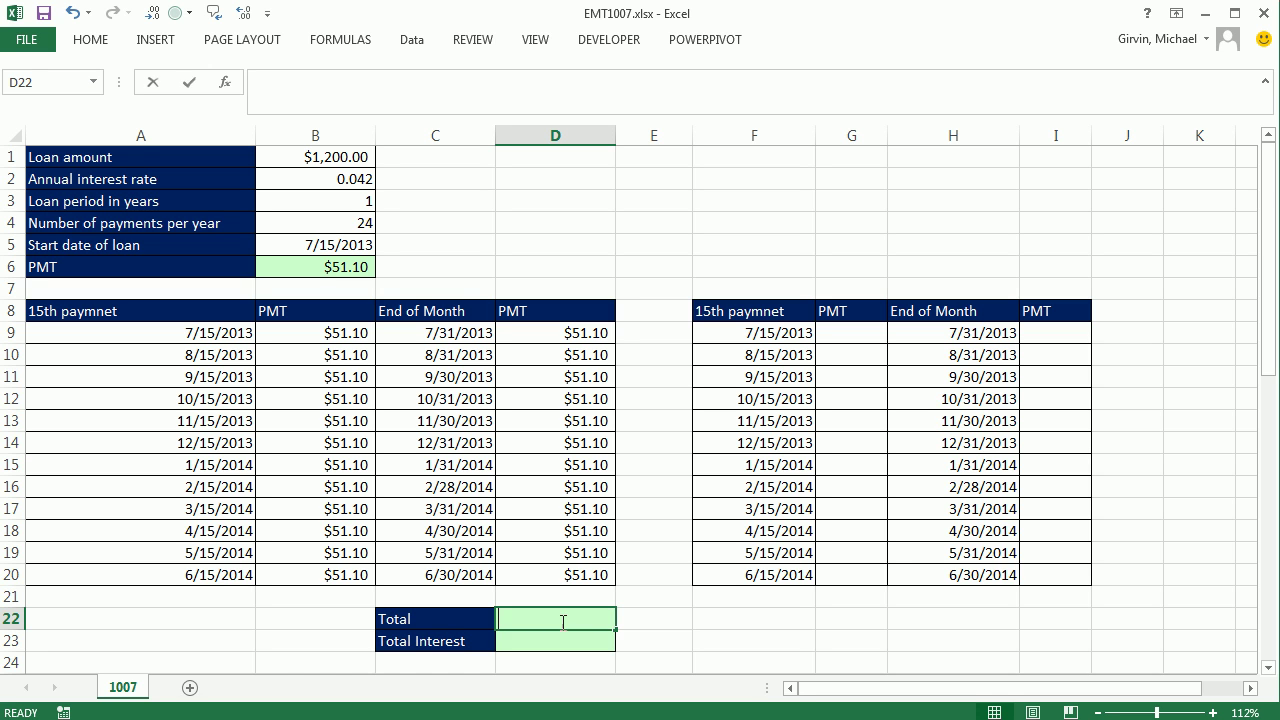
key(alt+equal)
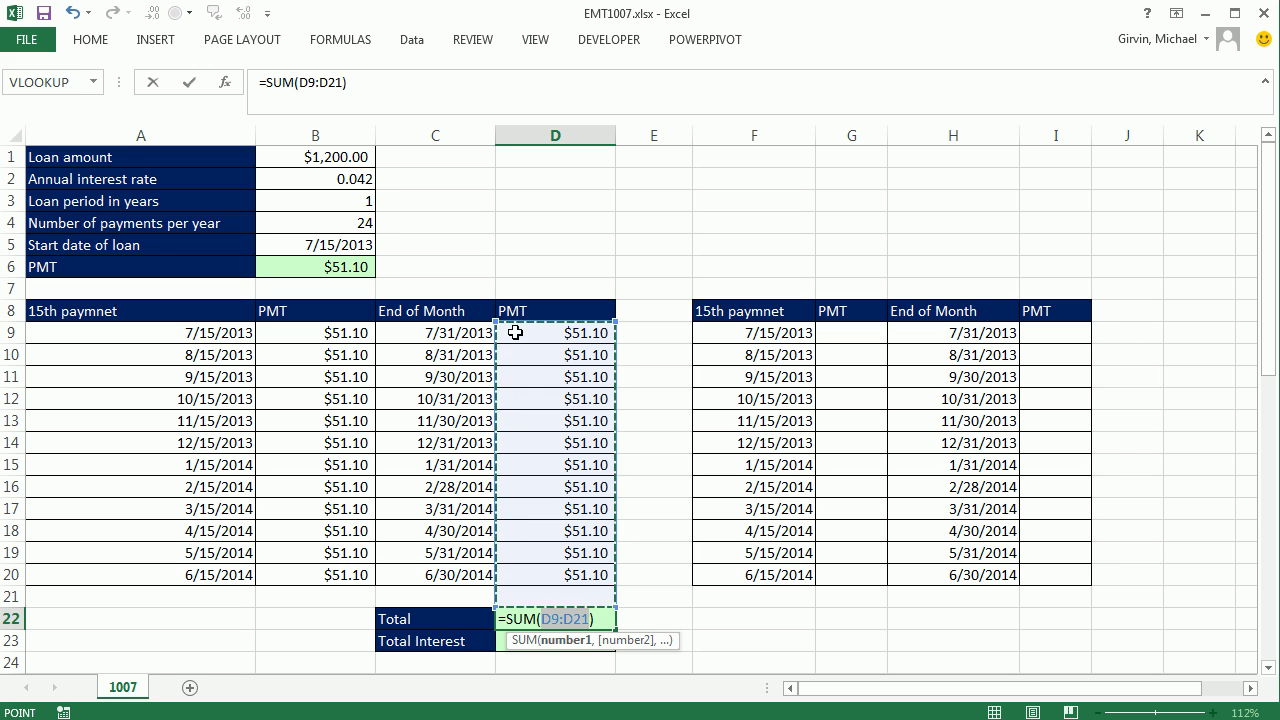
drag(515, 333, 535, 488)
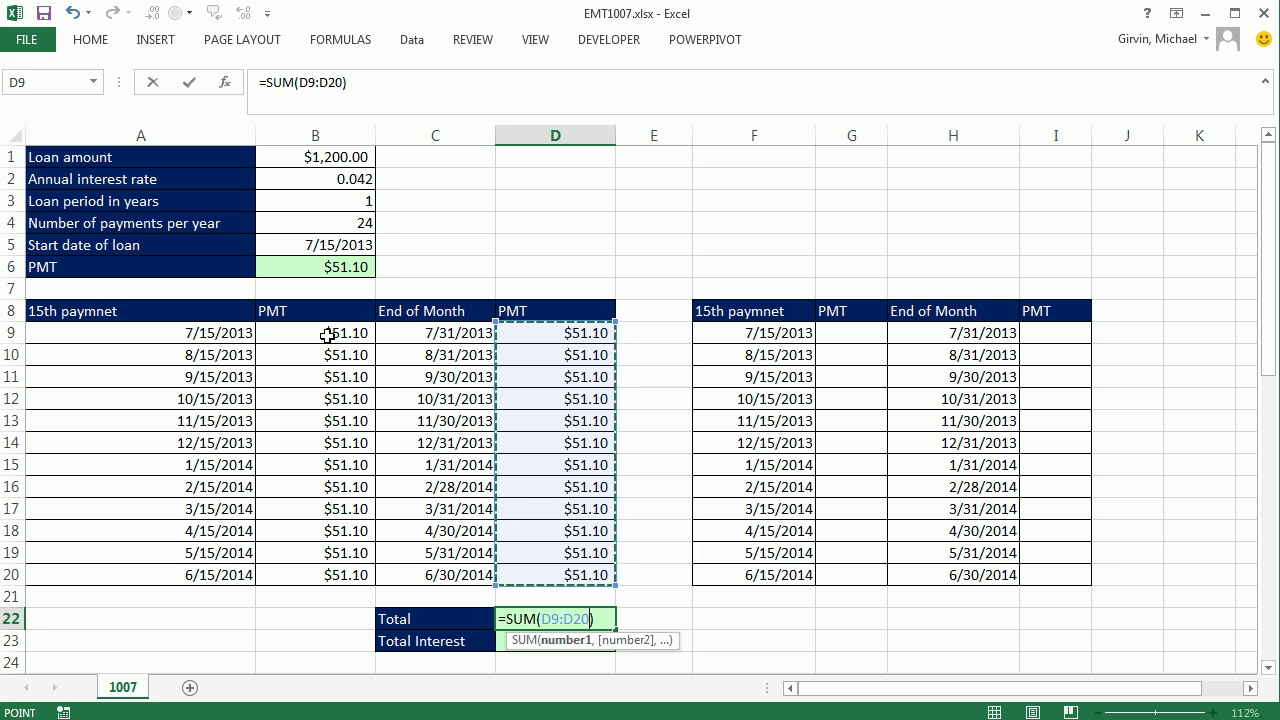
text(,)
drag(320, 334, 326, 575)
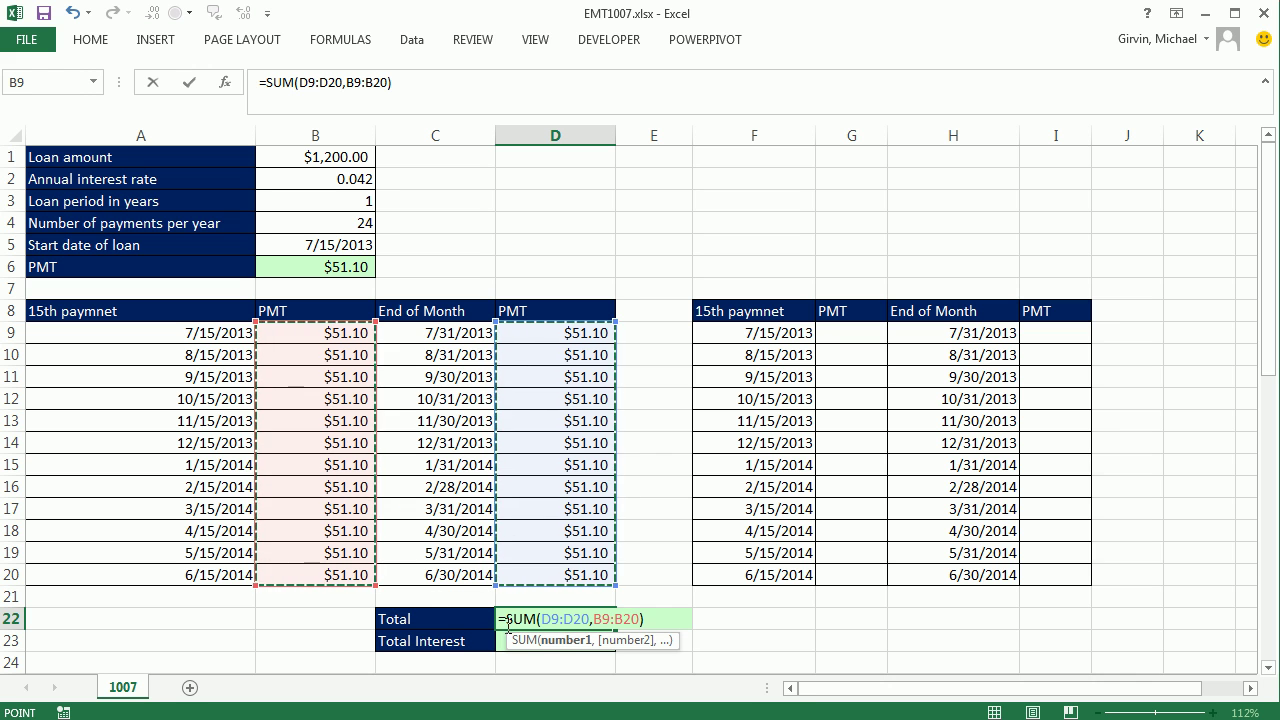
click(635, 622)
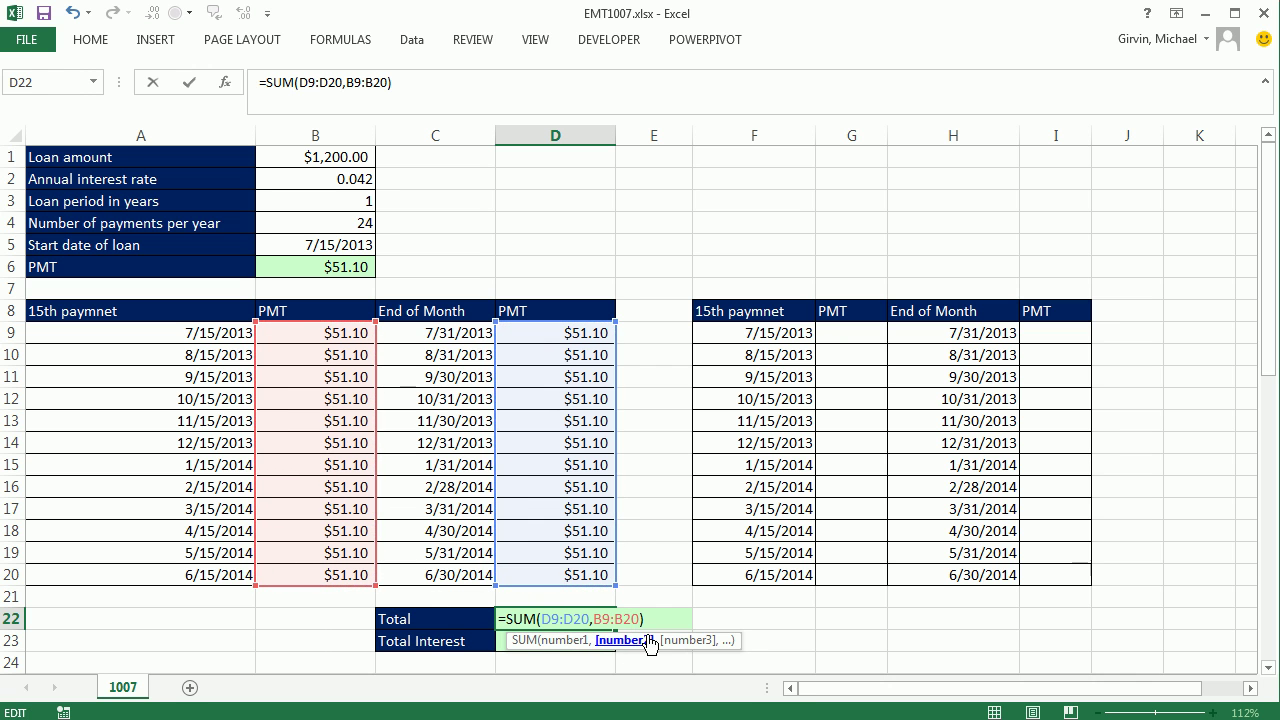
key(Return)
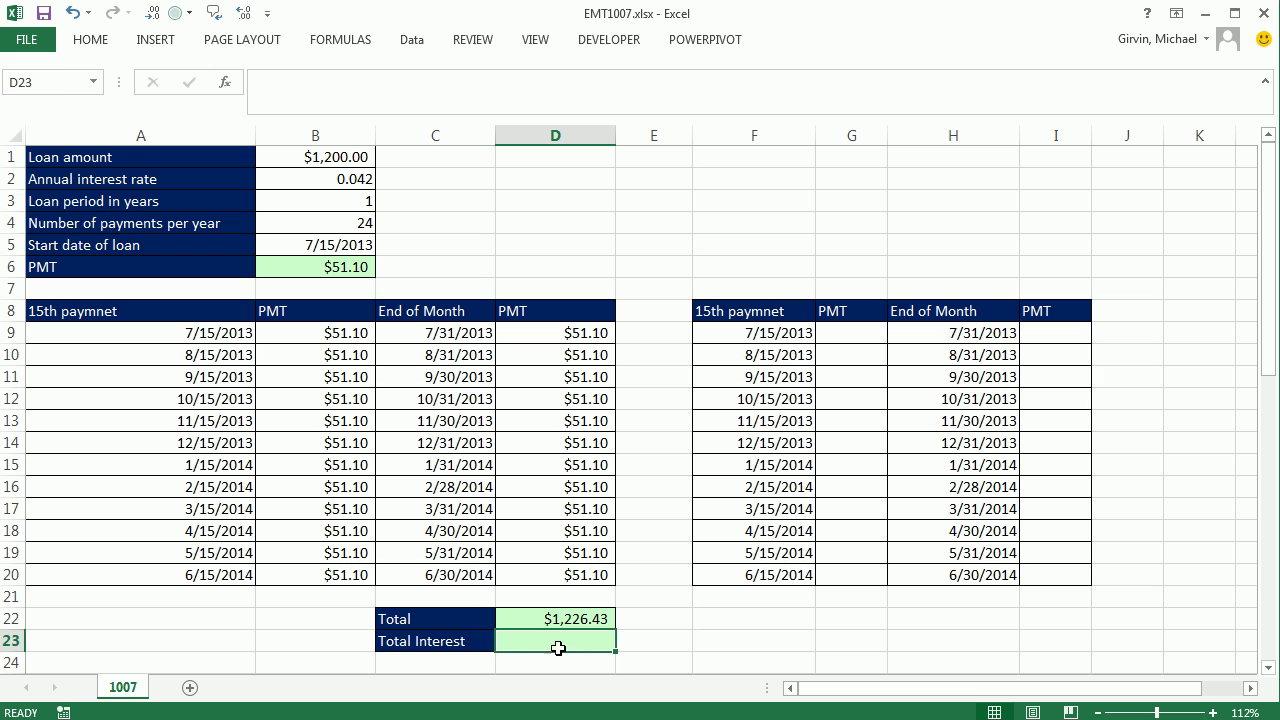
Calculate the total interest in D23 with =D22-B1, the total paid minus the loan amount
text(=)
click(571, 616)
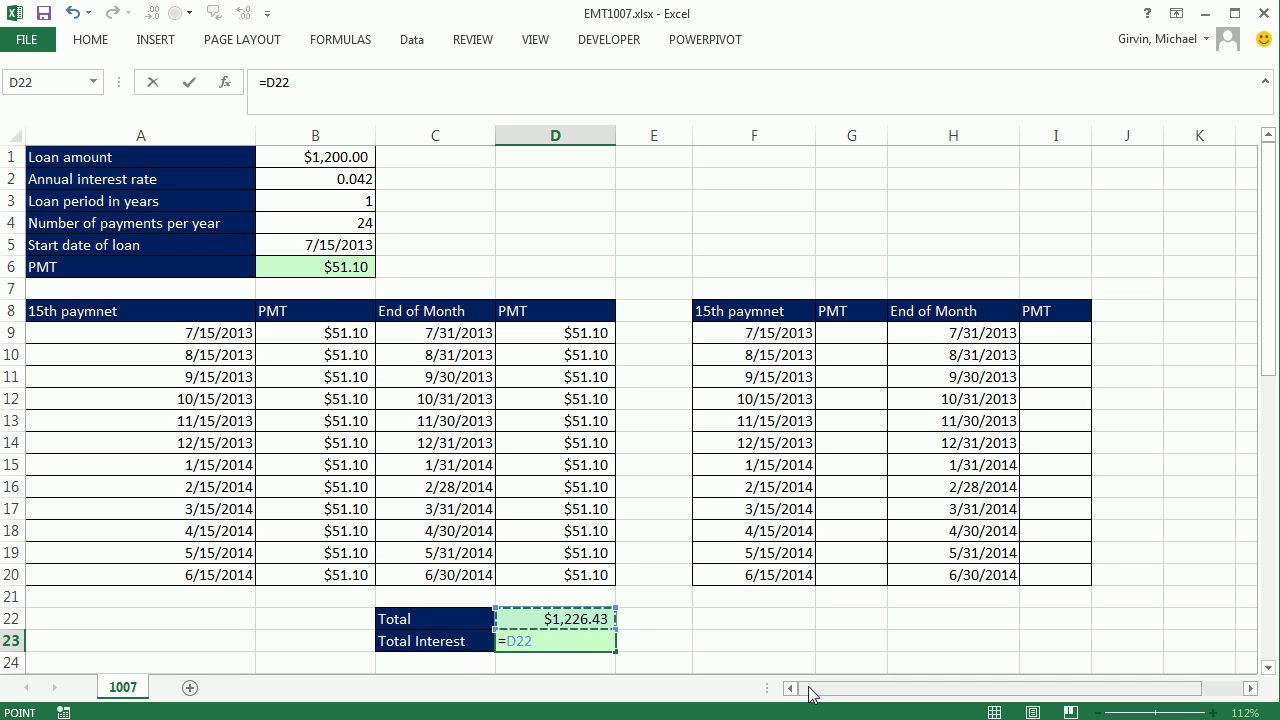
text(-)
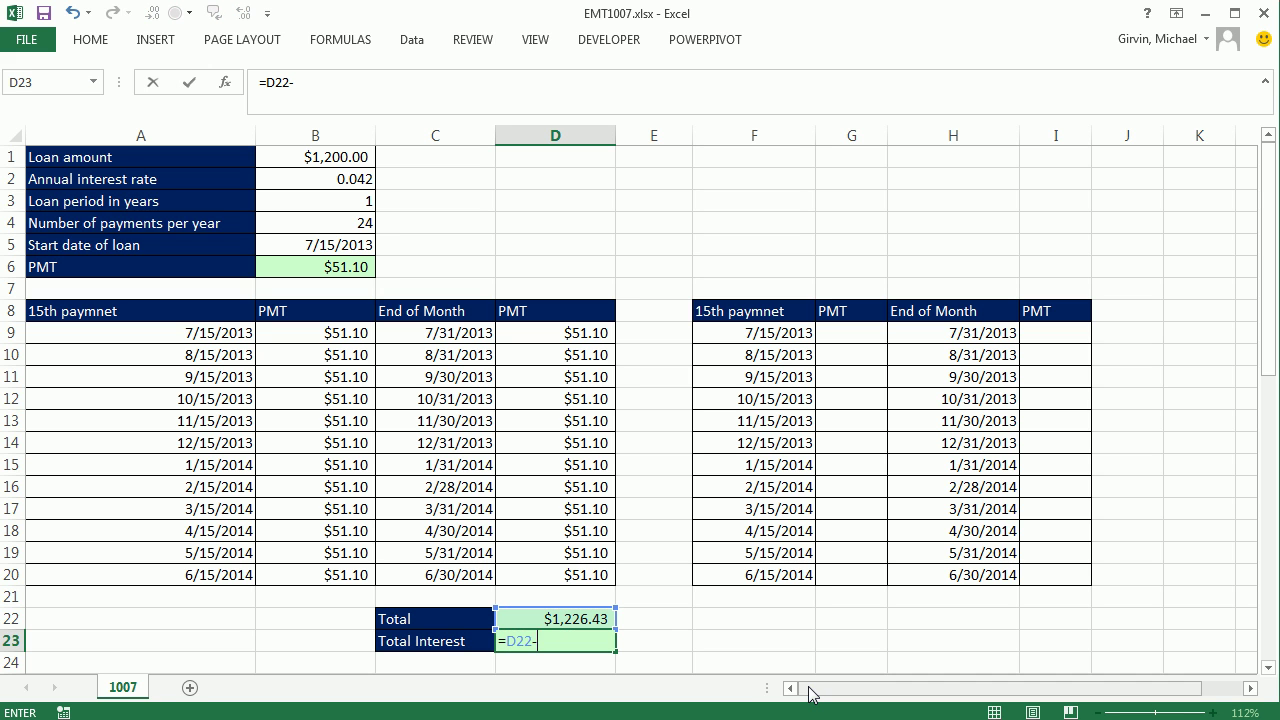
click(329, 160)
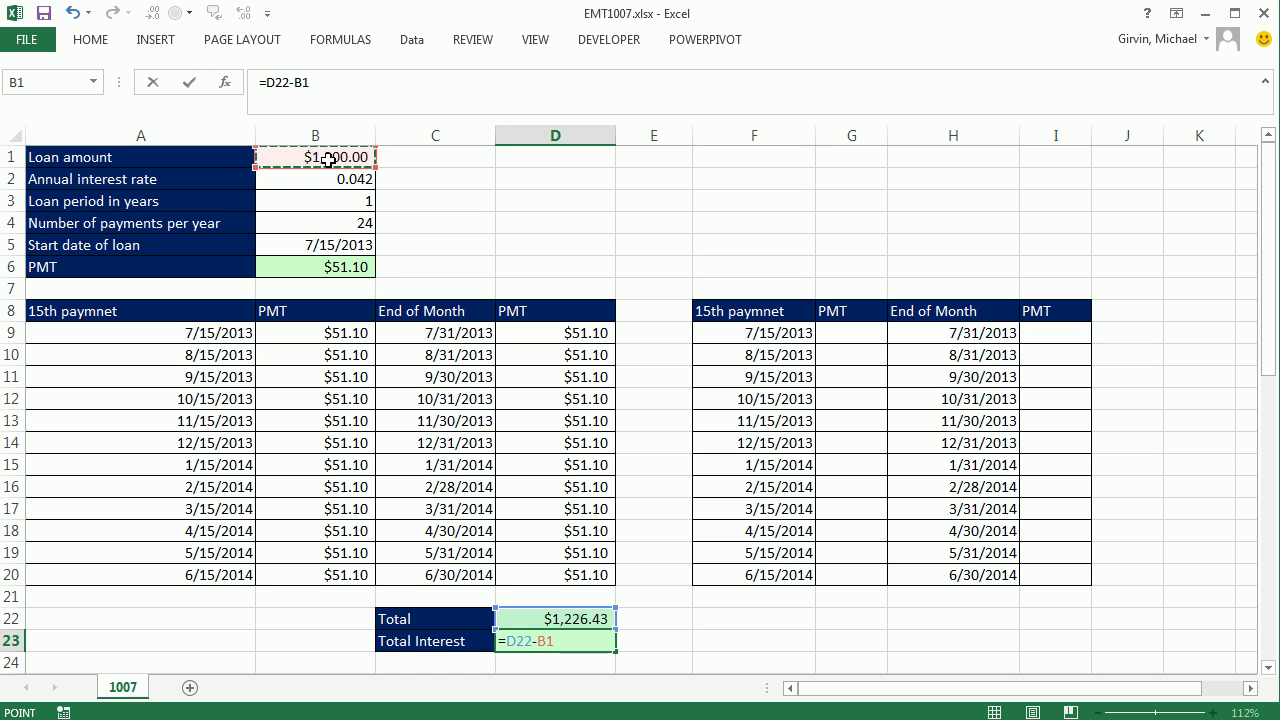
key(ctrl+Return)
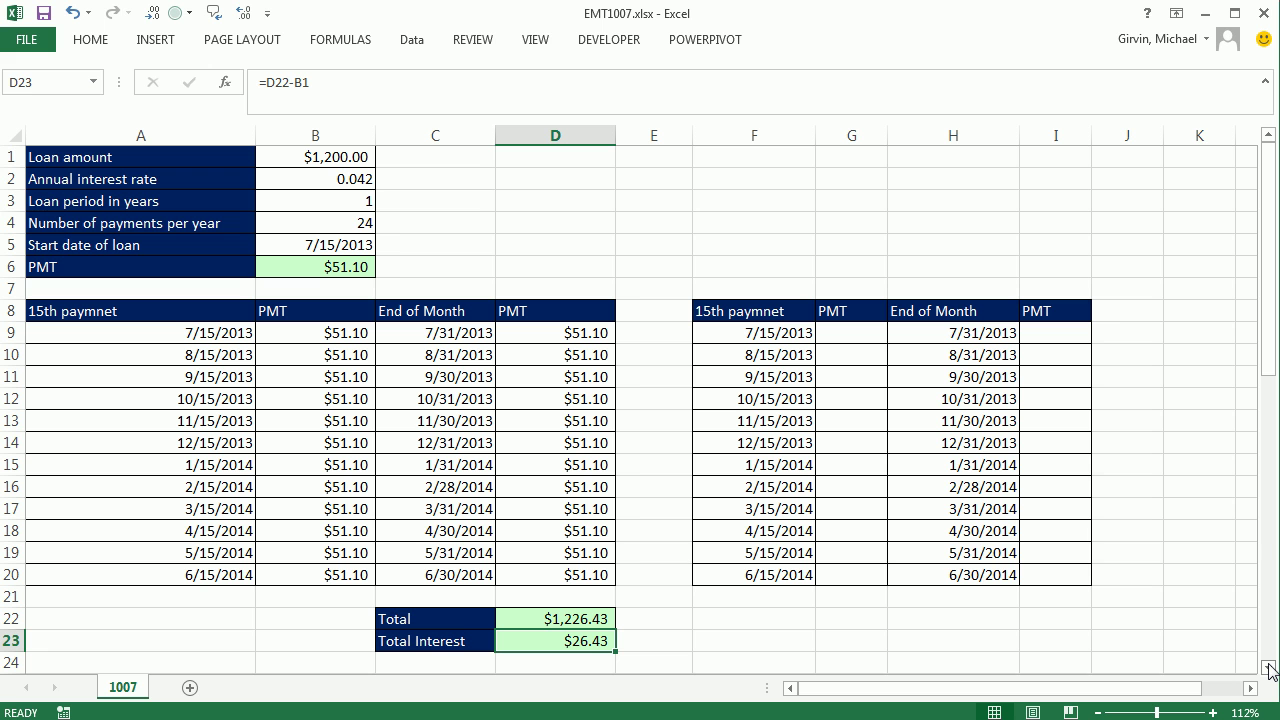
Enter =B1 in E27 as the starting balance for period 0 of the amortization table
drag(1272, 668, 1272, 668)
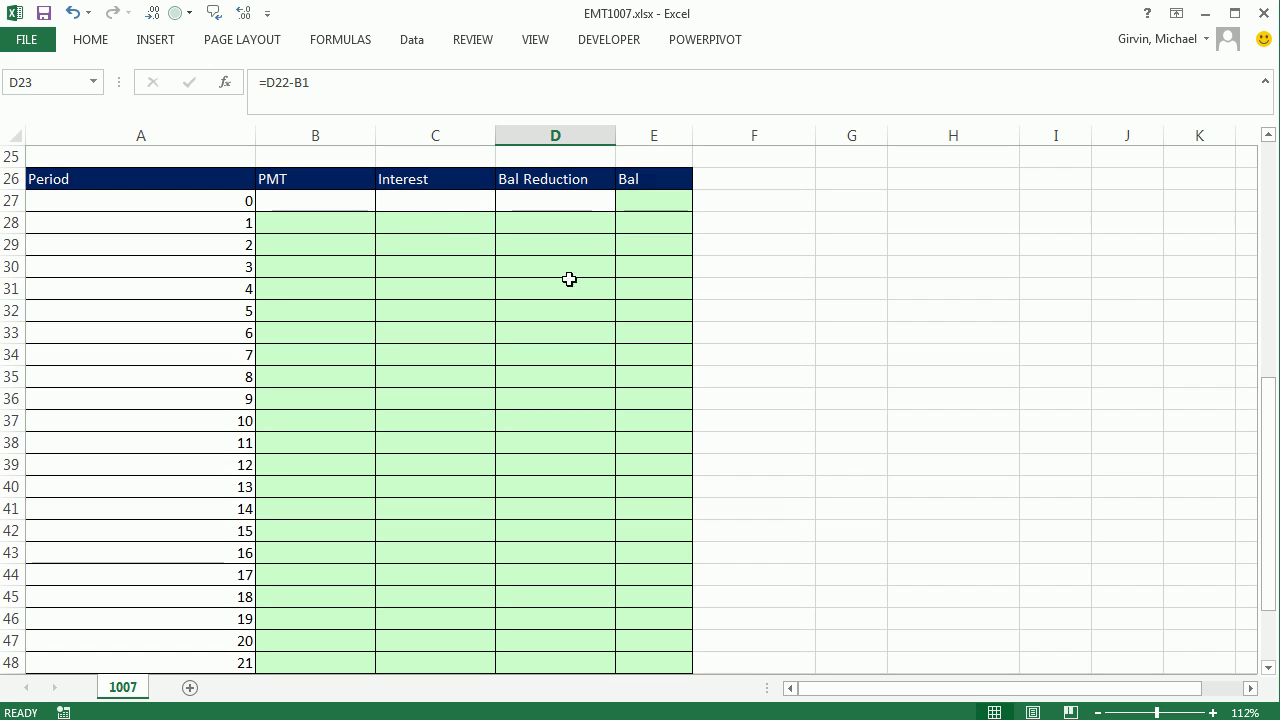
click(637, 203)
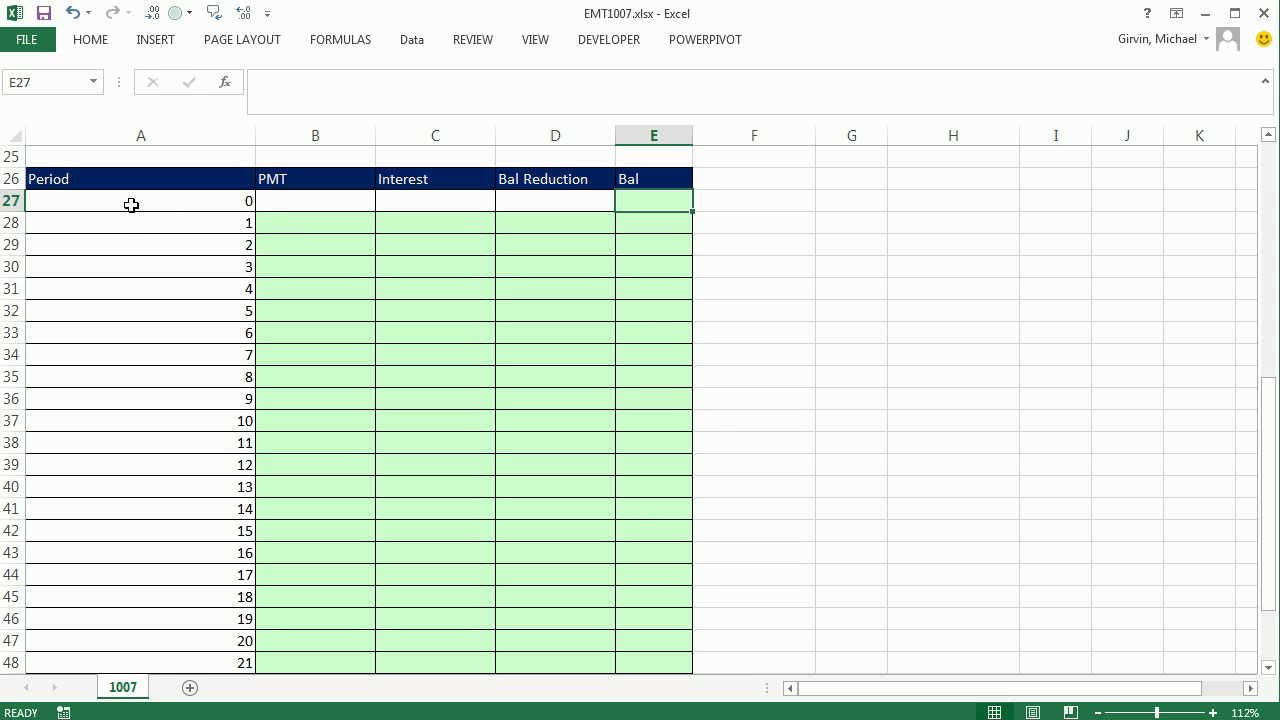
text(=)
scroll(331, 269, up, 6)
scroll(350, 255, up, 2)
click(318, 158)
key(ctrl+Return)
Enter the absolute reference =$B$6 in B28 and fill it down the amortization table's PMT column
scroll(400, 194, down, 4)
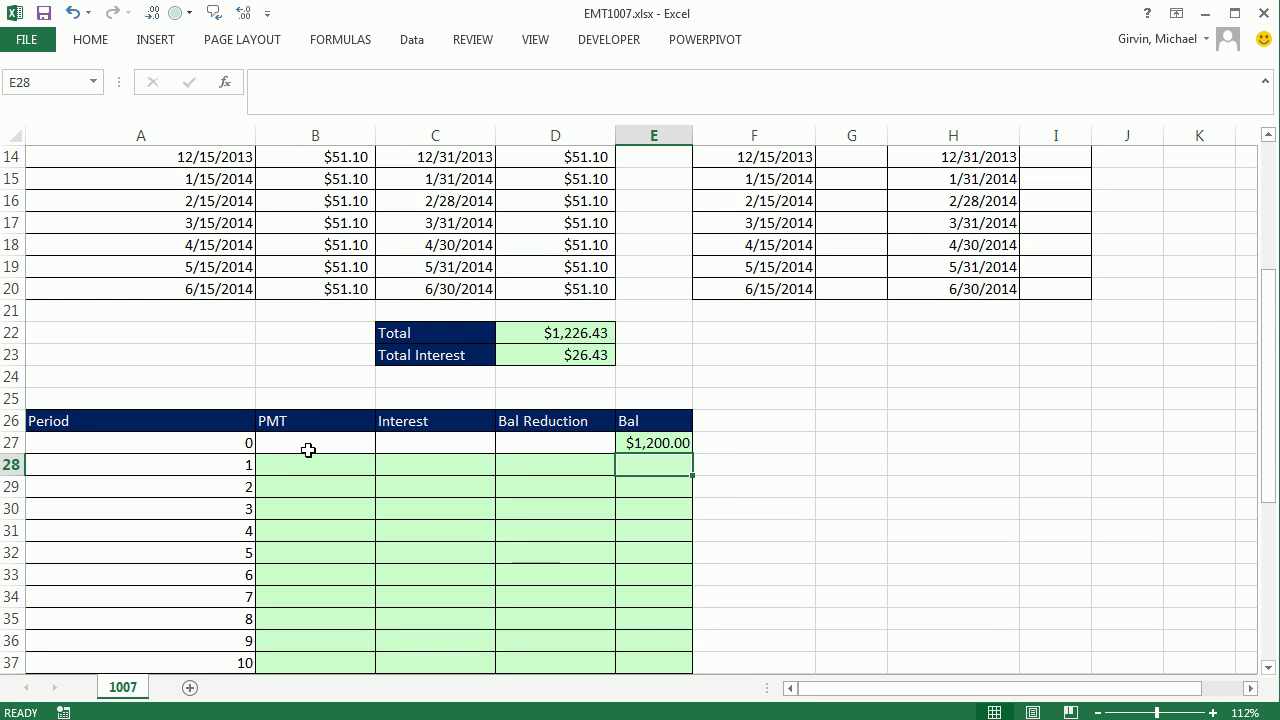
click(309, 463)
text(=)
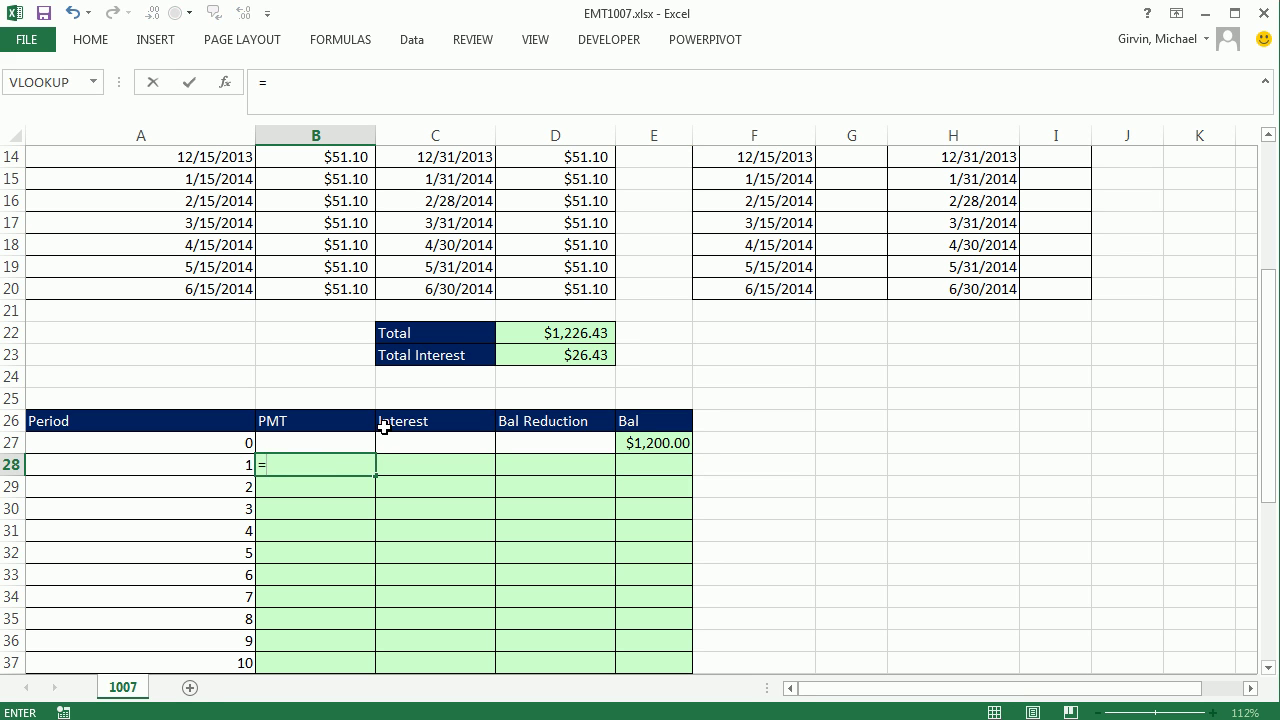
scroll(383, 427, up, 1)
scroll(383, 427, up, 4)
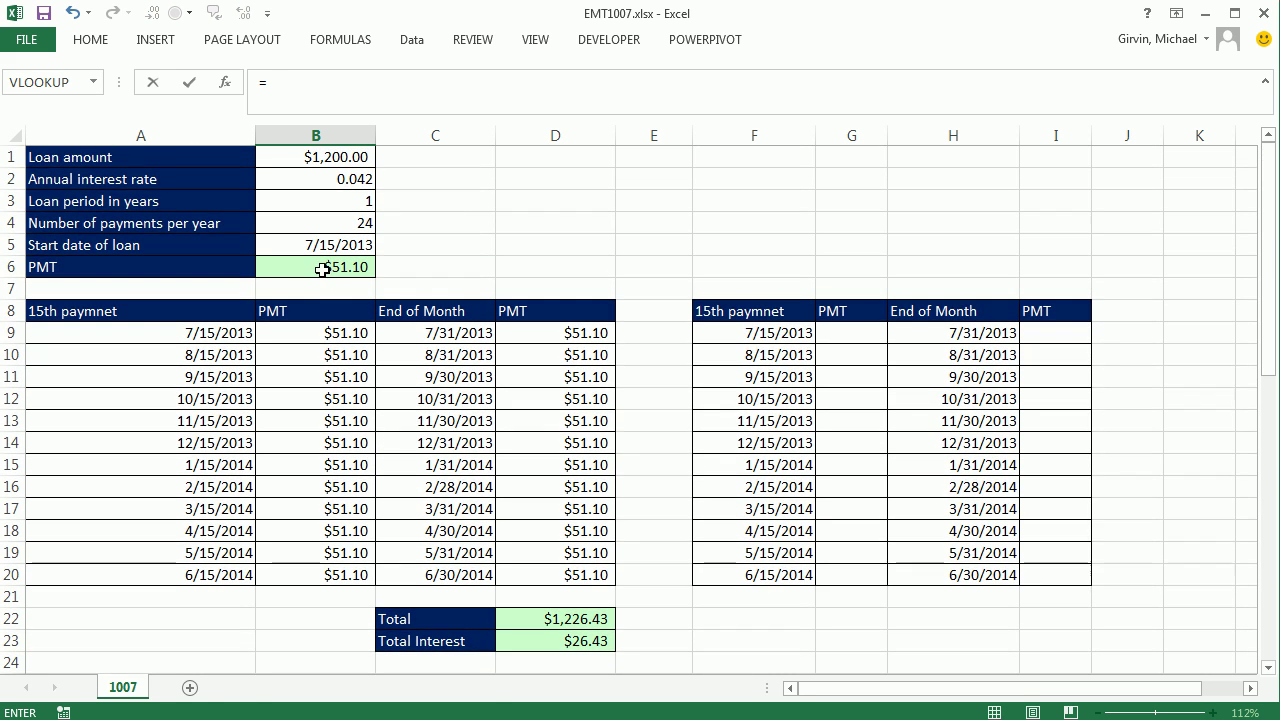
click(329, 266)
scroll(404, 331, down, 6)
key(F4)
key(ctrl+Return)
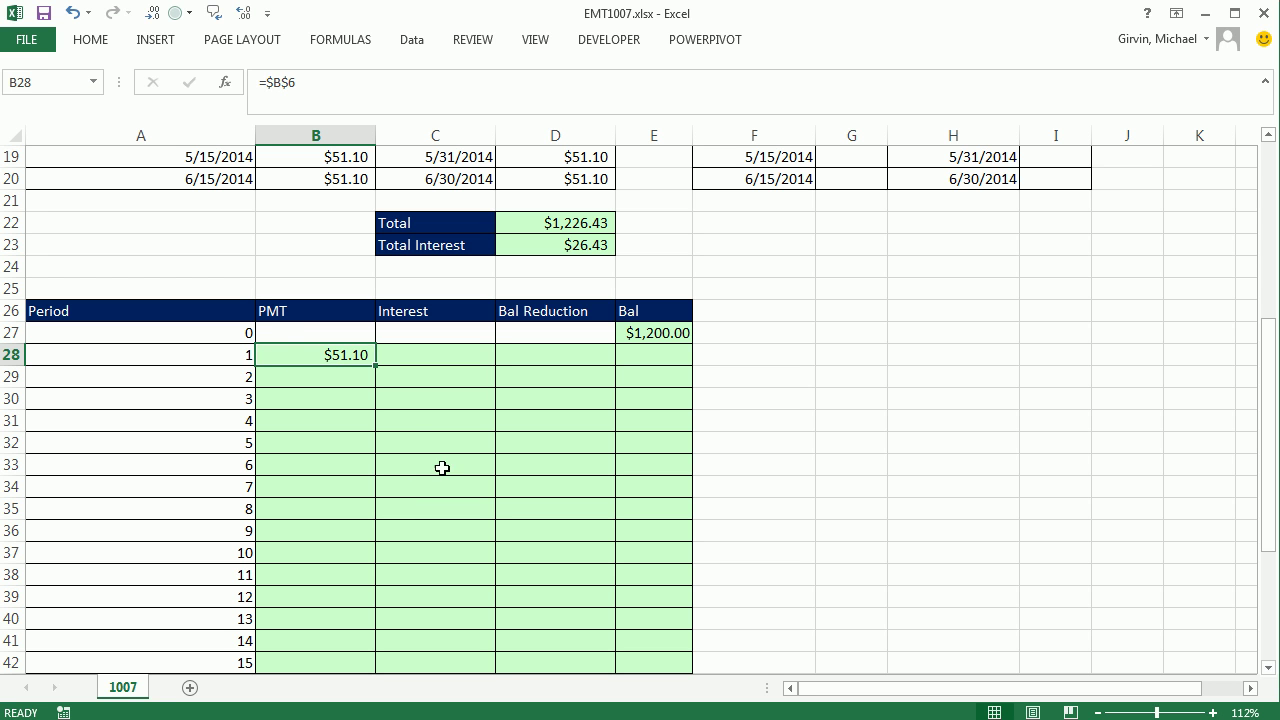
double_click(376, 365)
scroll(383, 377, down, 5)
Enter the period 1 interest formula =E27*$B$2/$B$4 in C28
scroll(383, 377, up, 4)
click(423, 289)
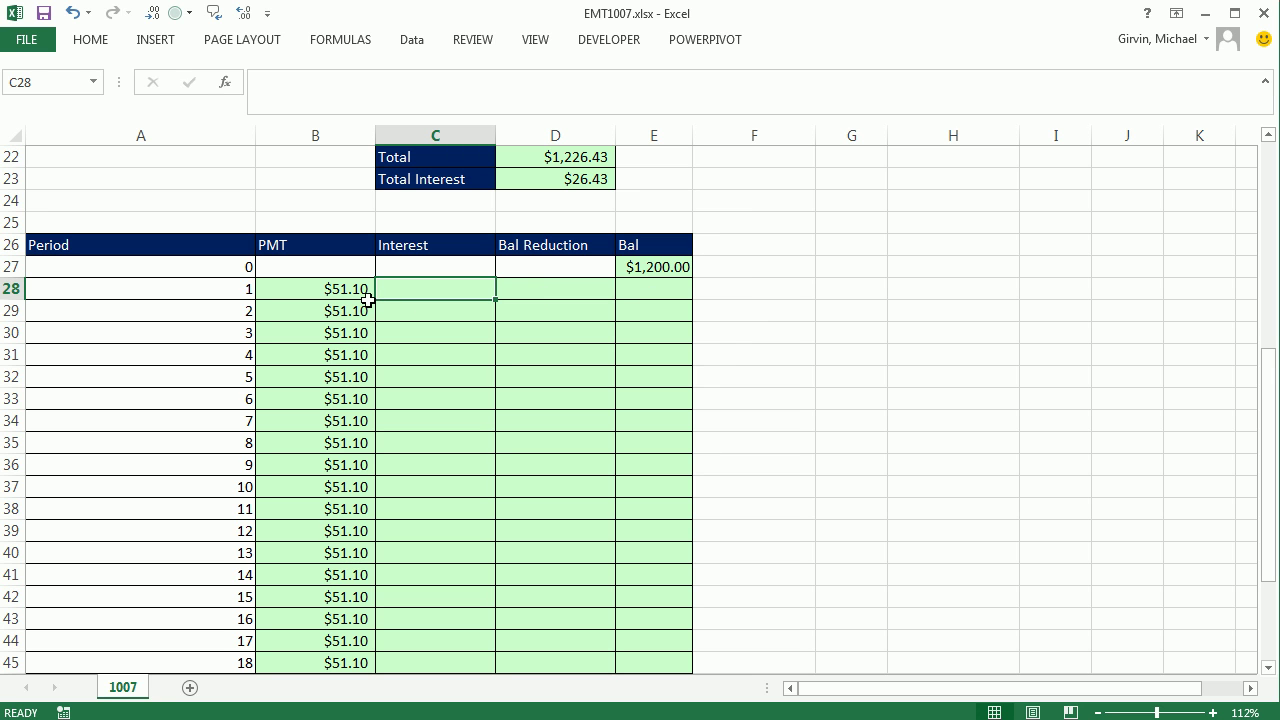
click(656, 271)
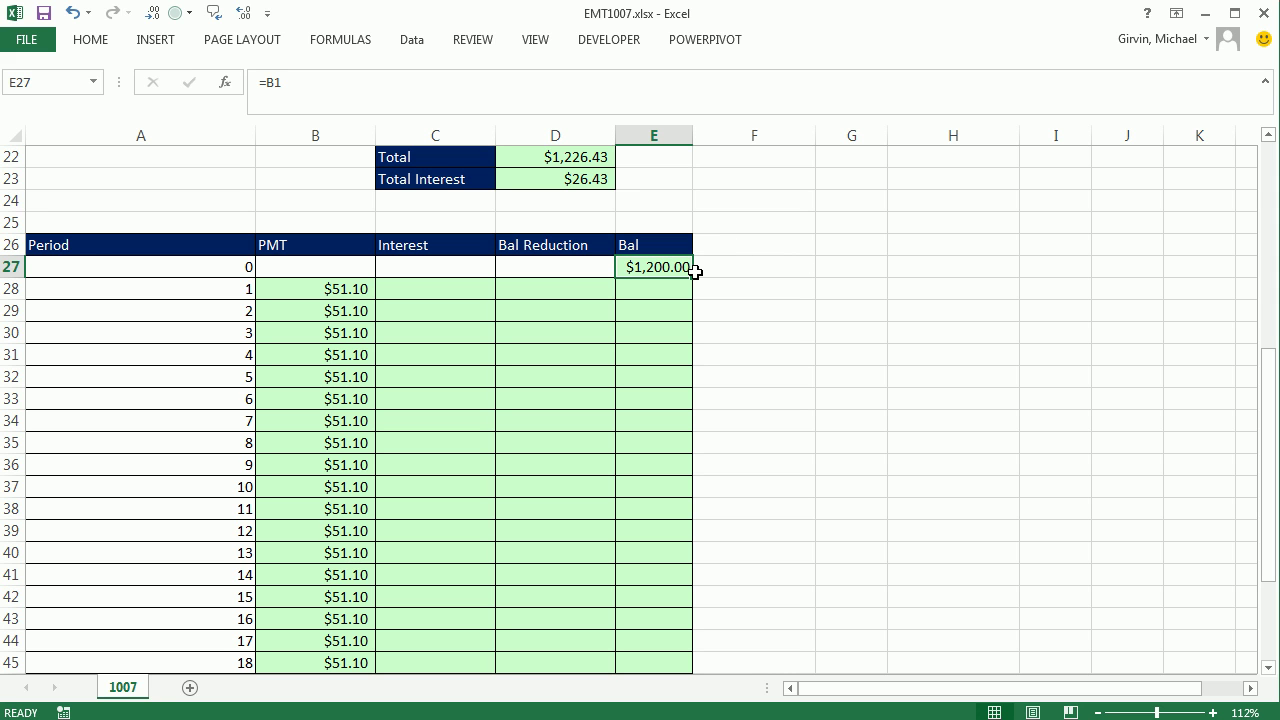
click(467, 295)
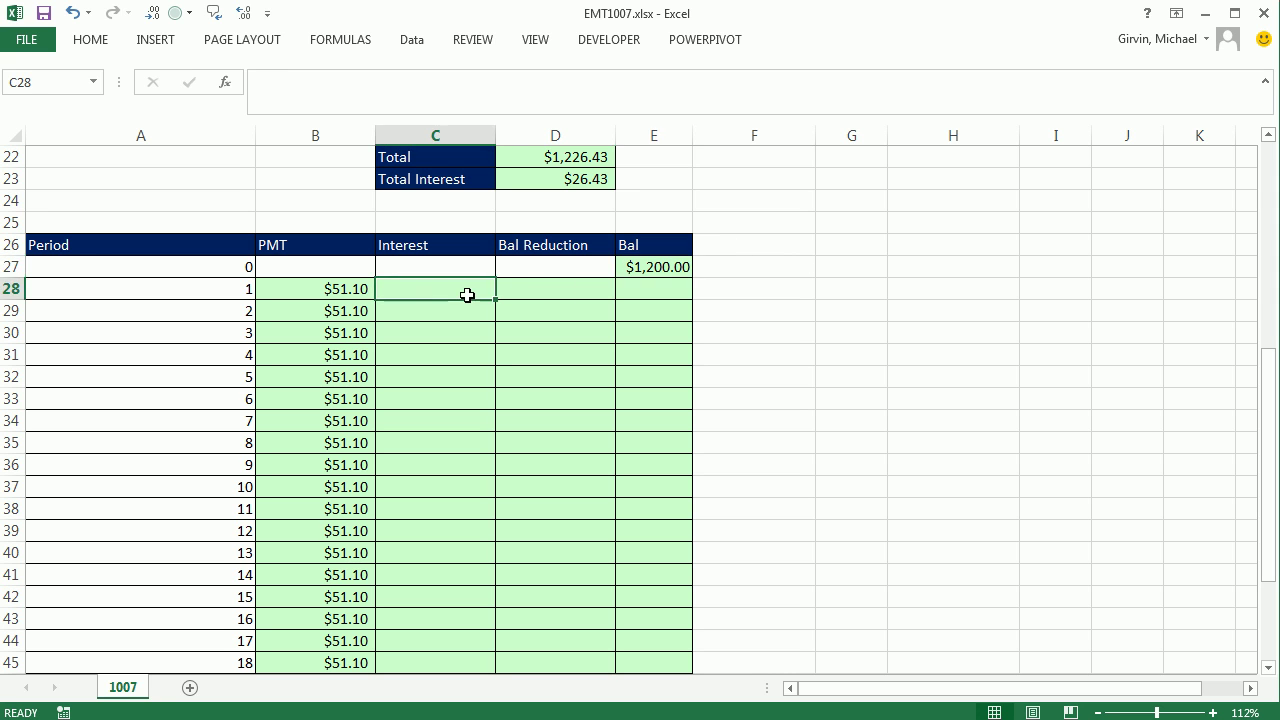
text(=)
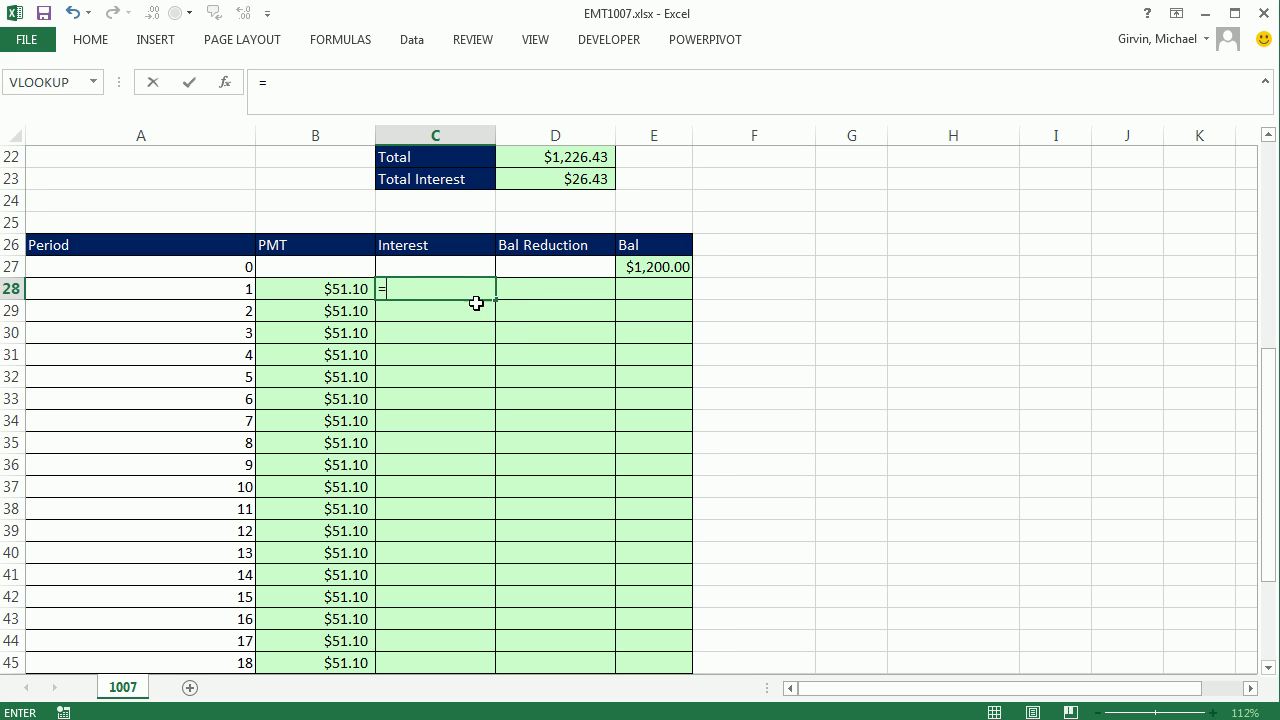
click(634, 265)
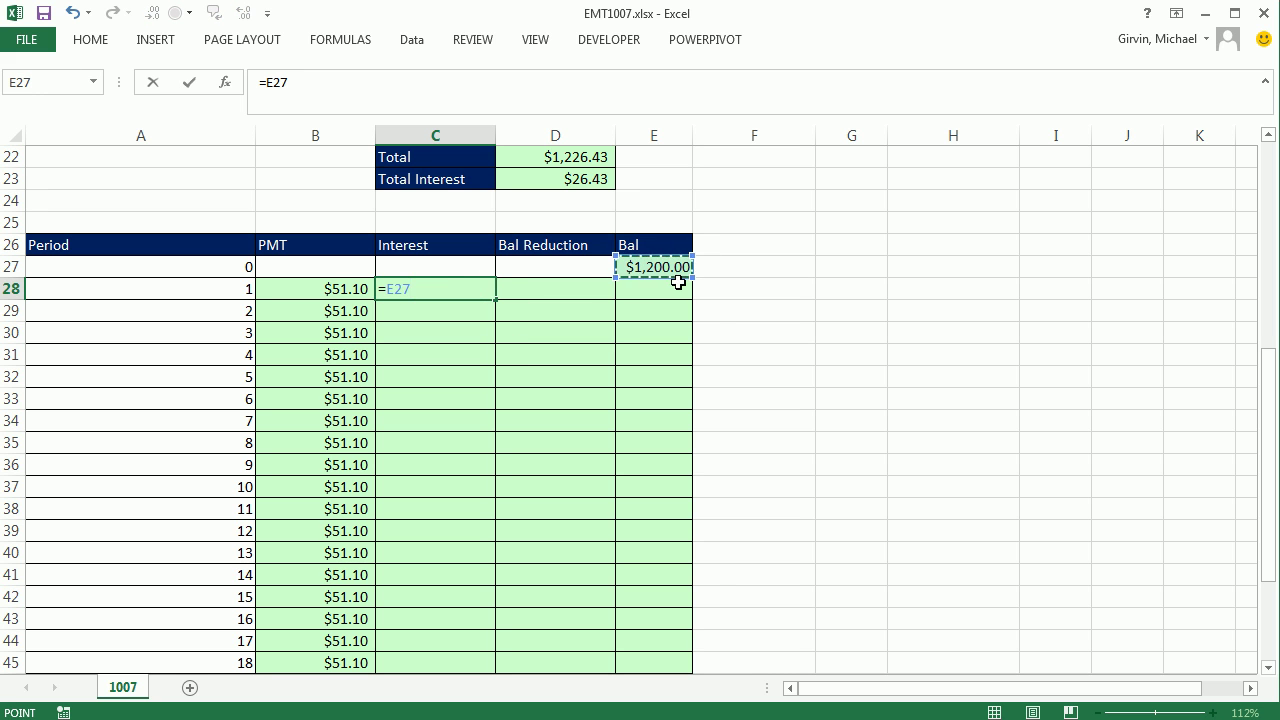
text(*)
scroll(573, 350, up, 7)
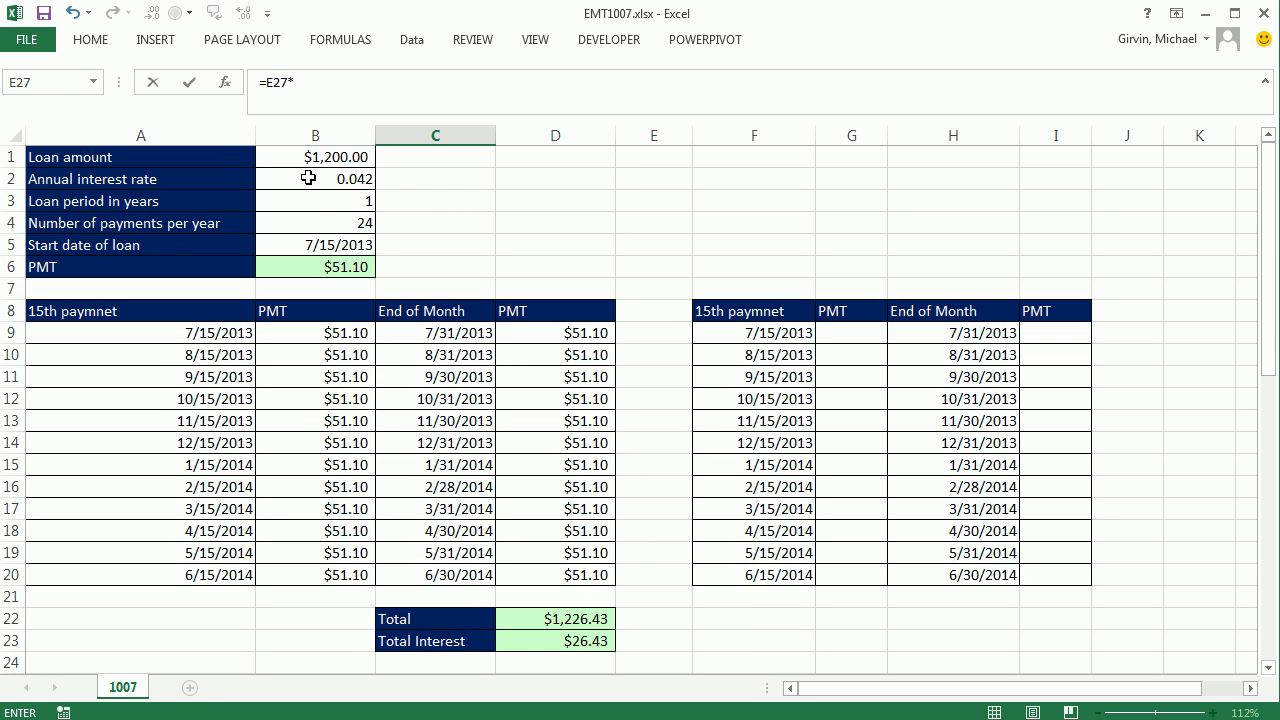
click(308, 181)
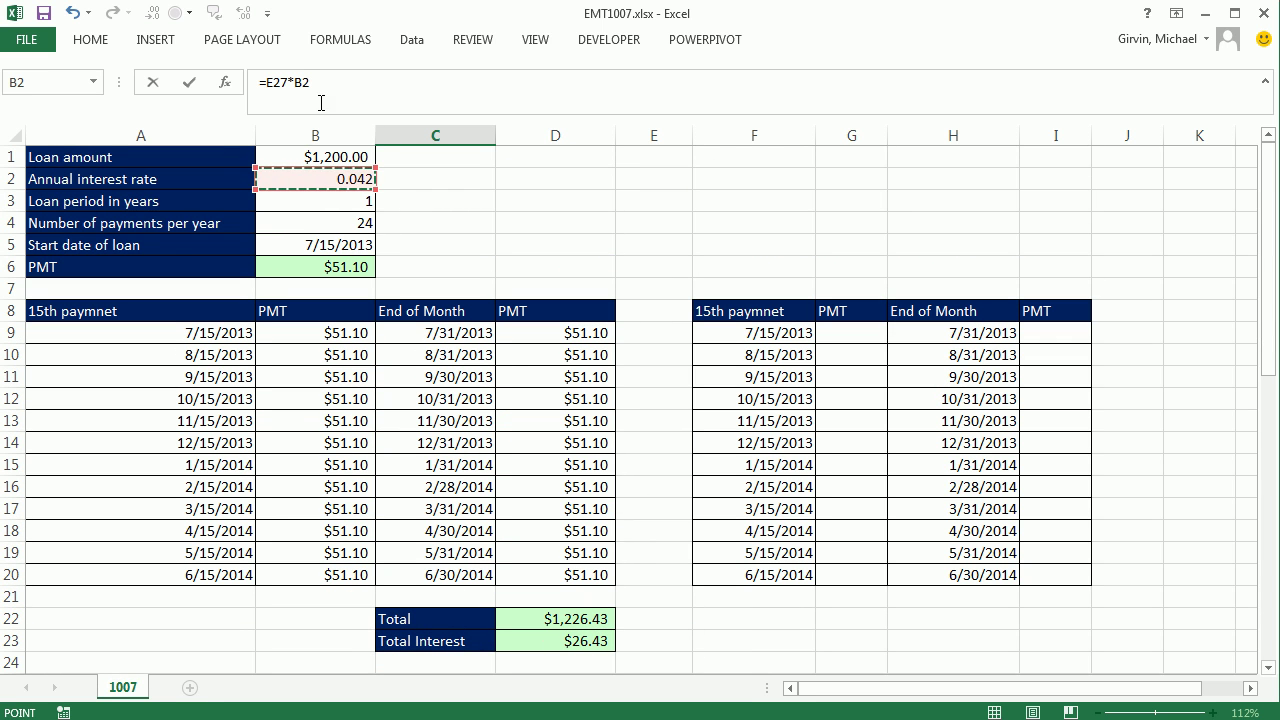
key(F4)
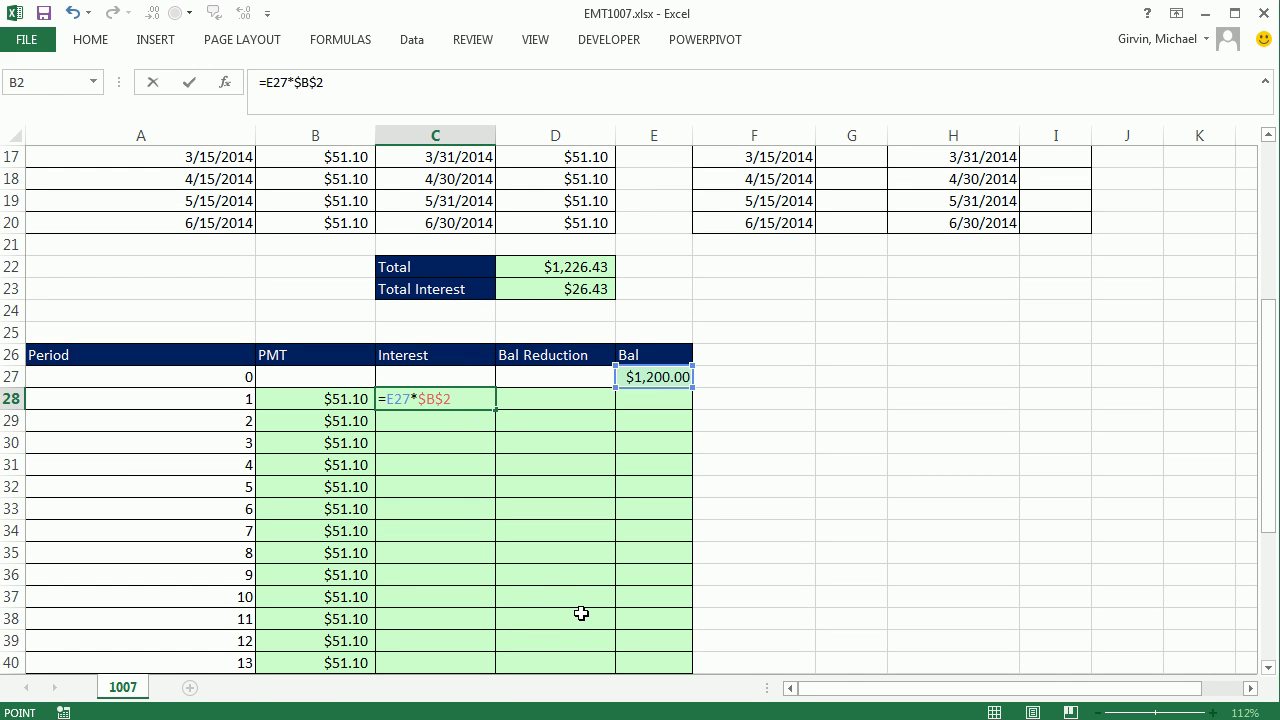
text(/)
scroll(560, 457, up, 5)
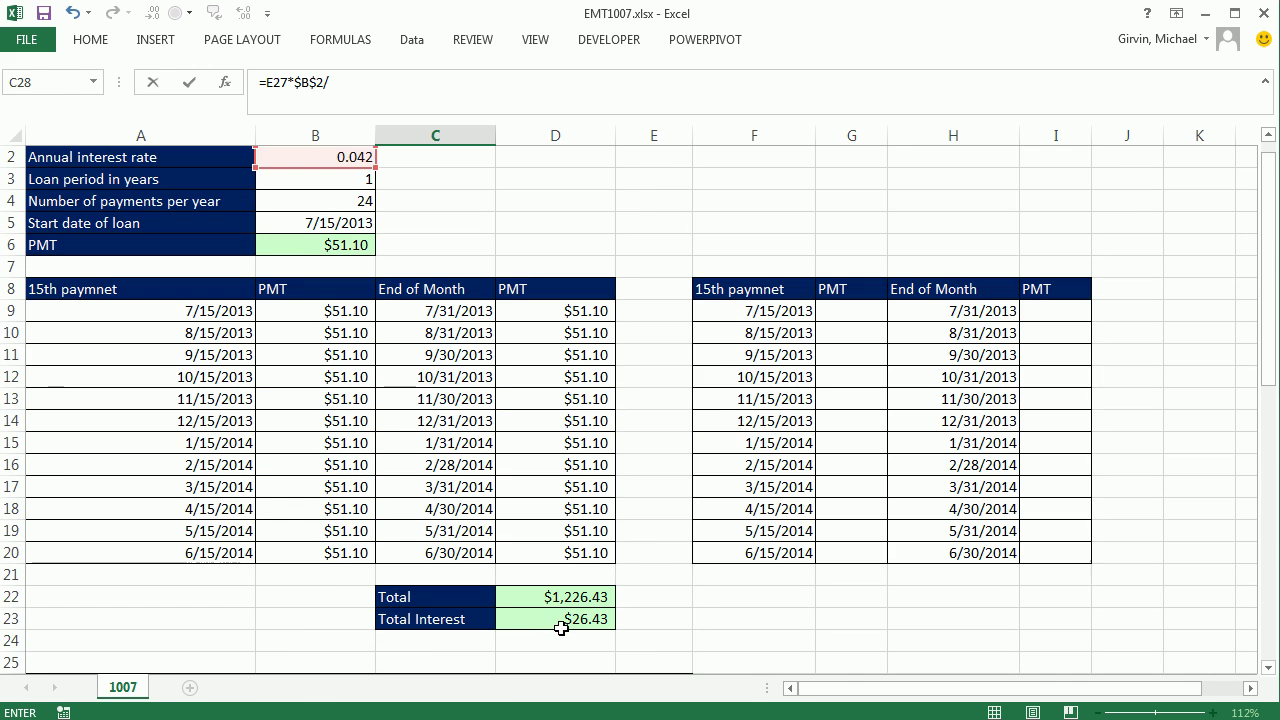
click(357, 222)
key(F4)
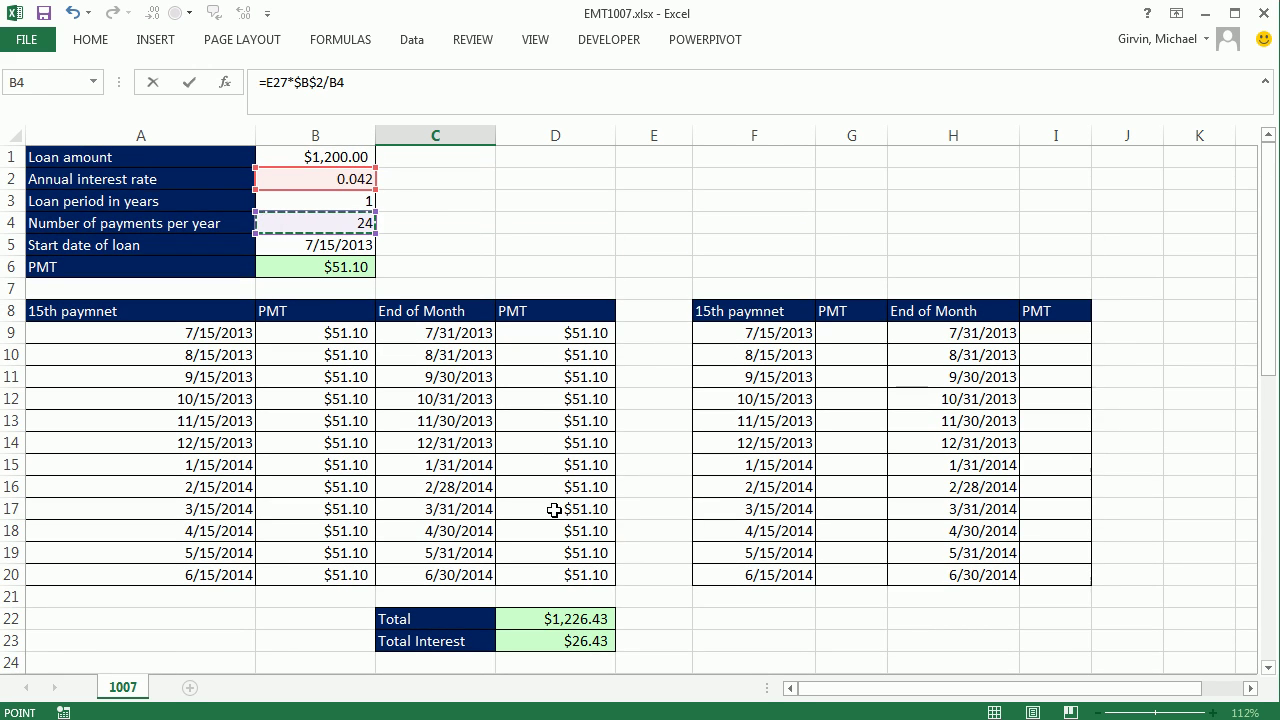
scroll(557, 508, down, 5)
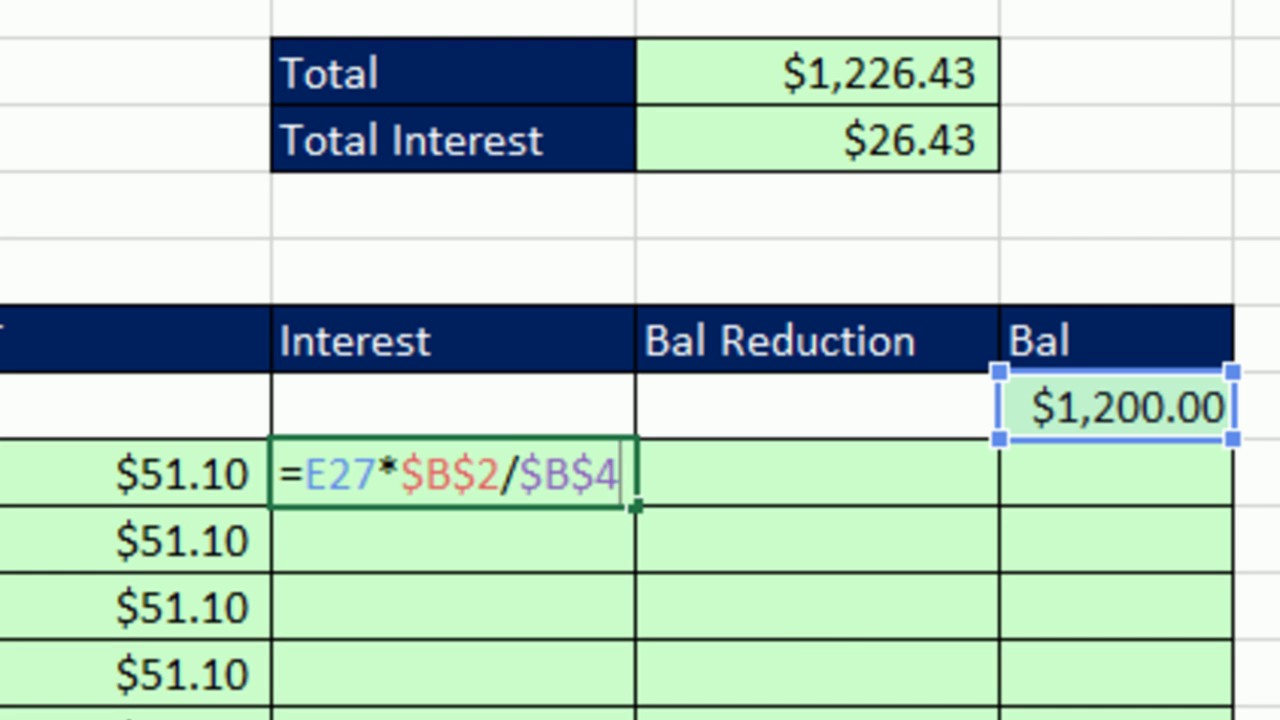
key(ctrl+Return)
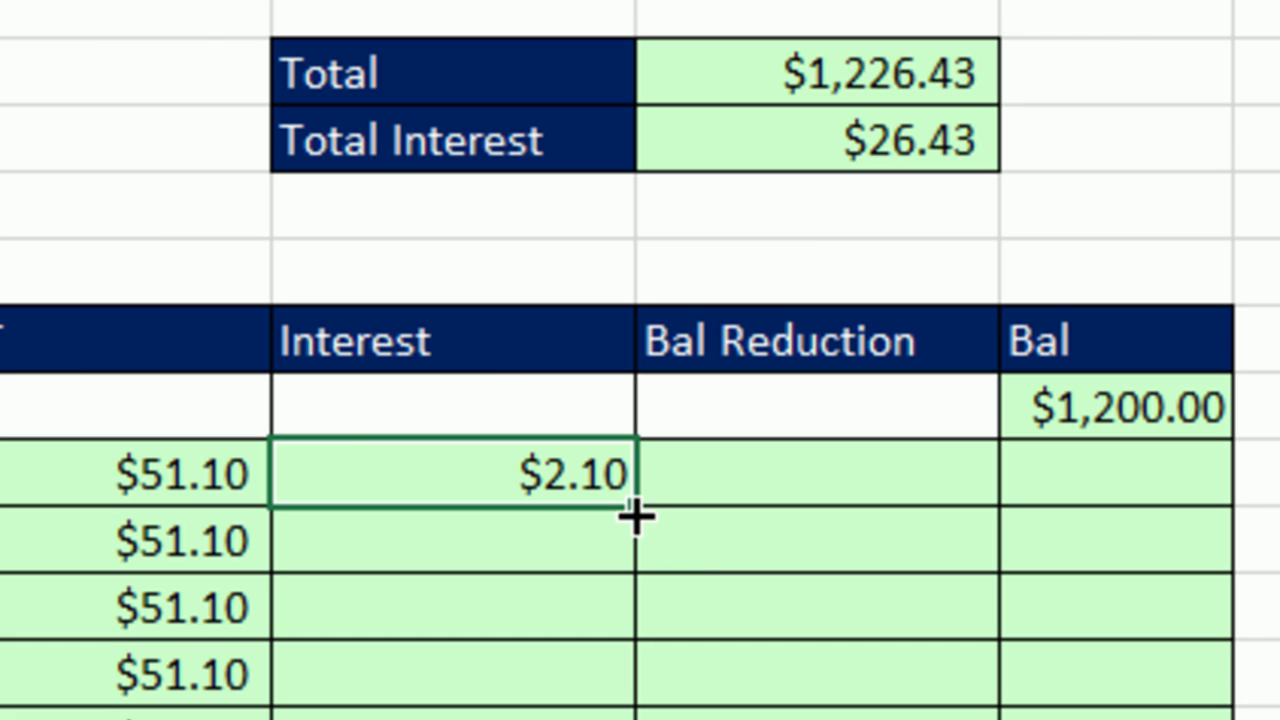
Fill the C28 interest formula down the Interest column to the last period
double_click(635, 507)
scroll(491, 420, down, 3)
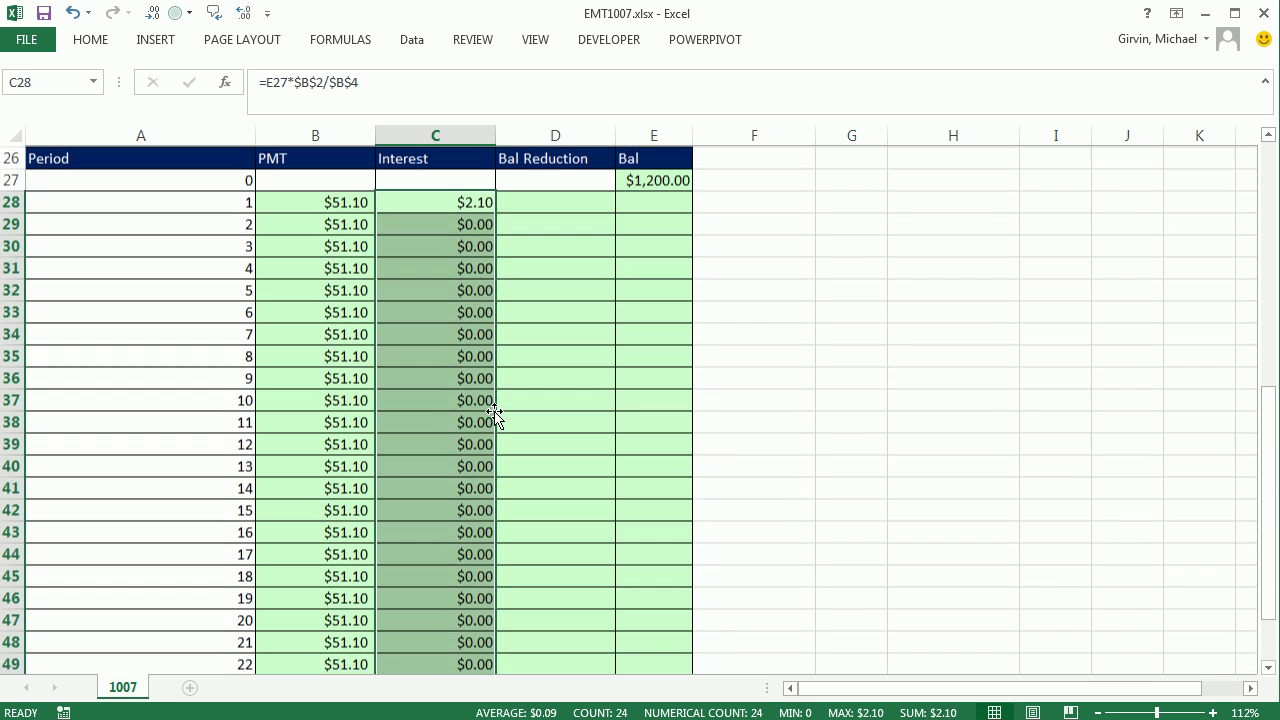
scroll(490, 630, down, 2)
Enter =B28-C28 in D28 and fill it down the Bal Reduction column to the last period
scroll(596, 422, up, 6)
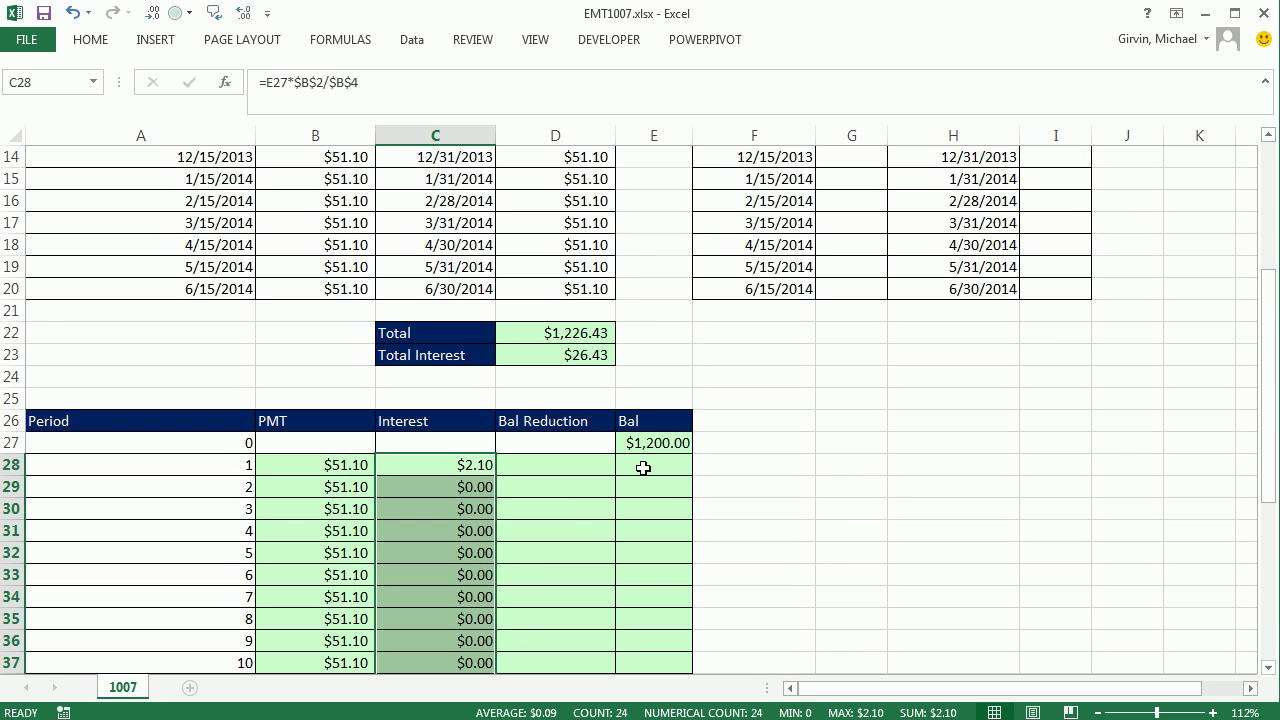
click(566, 466)
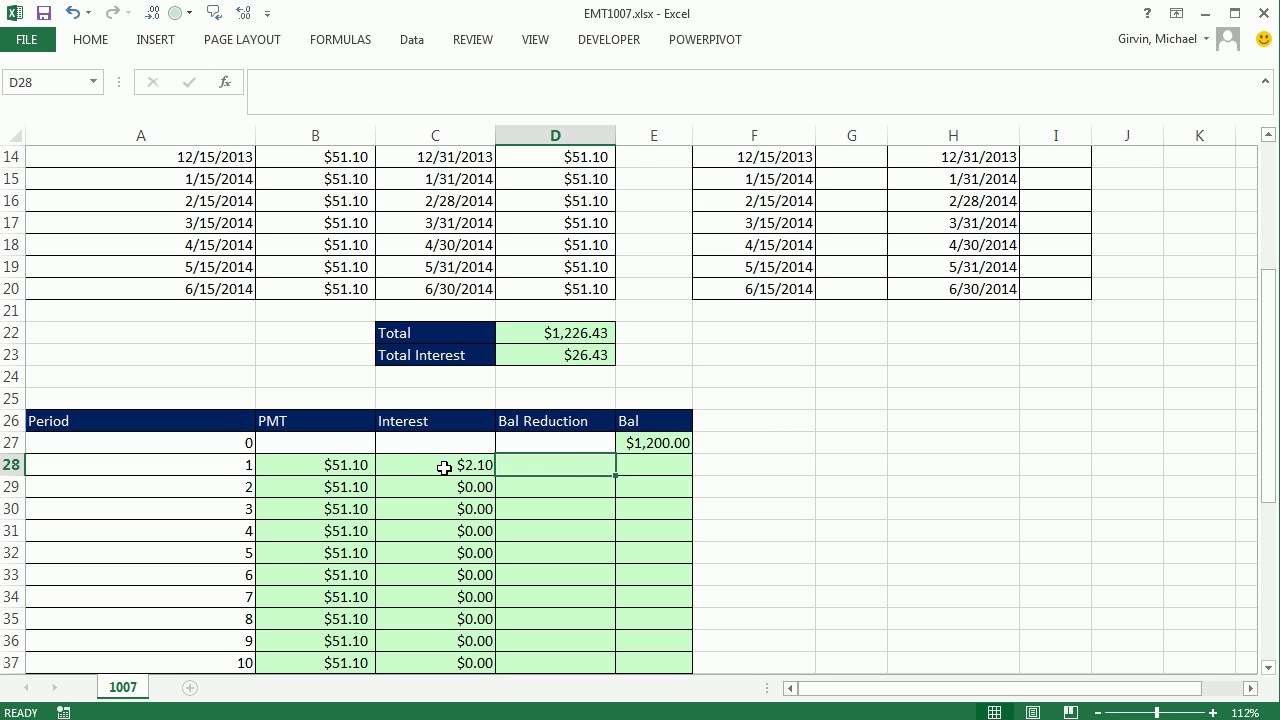
text(=)
click(352, 465)
text(-)
click(472, 466)
key(ctrl+Return)
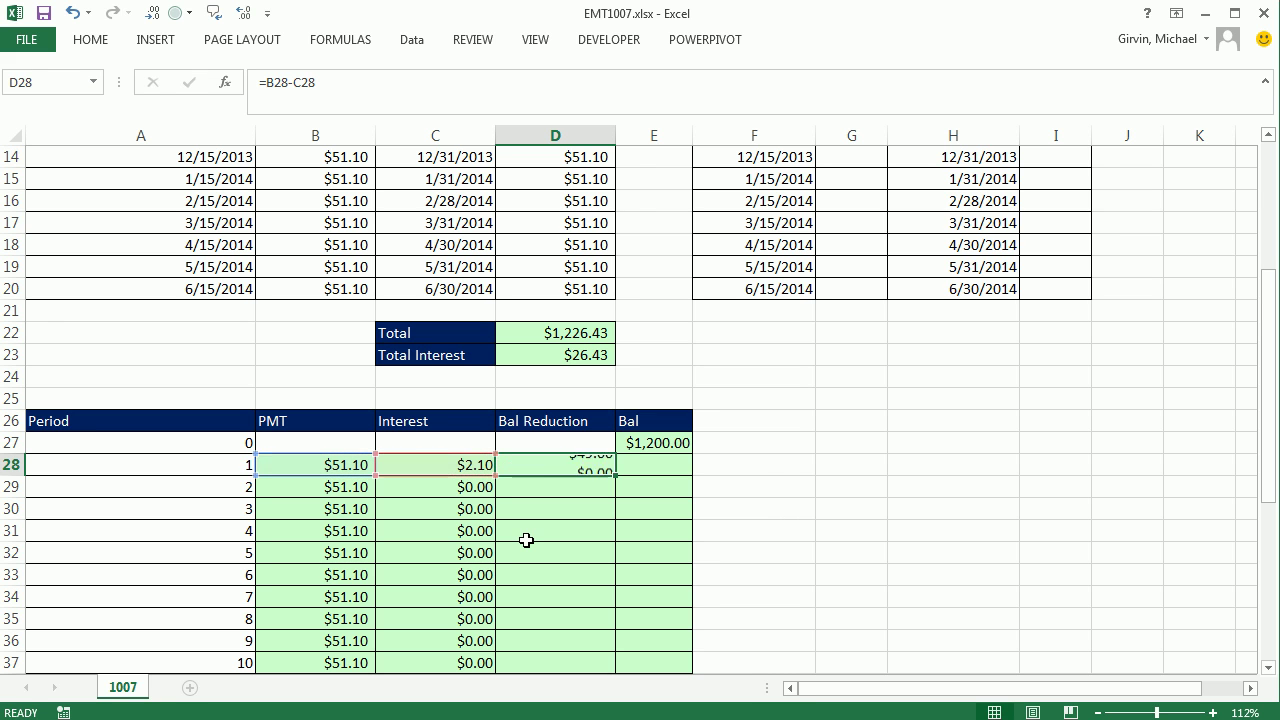
double_click(617, 479)
scroll(604, 485, down, 13)
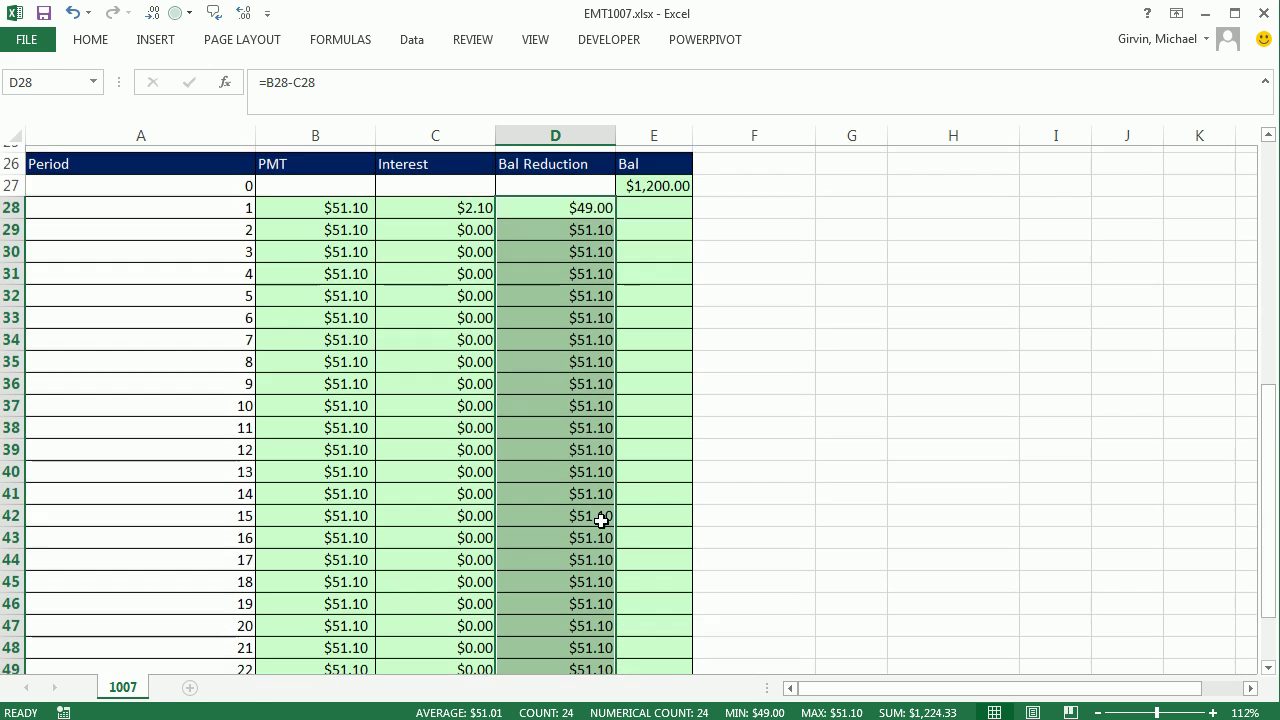
Enter =E27-D28 in E28 and fill it down the amortization table's Bal column to the last period
scroll(611, 477, up, 12)
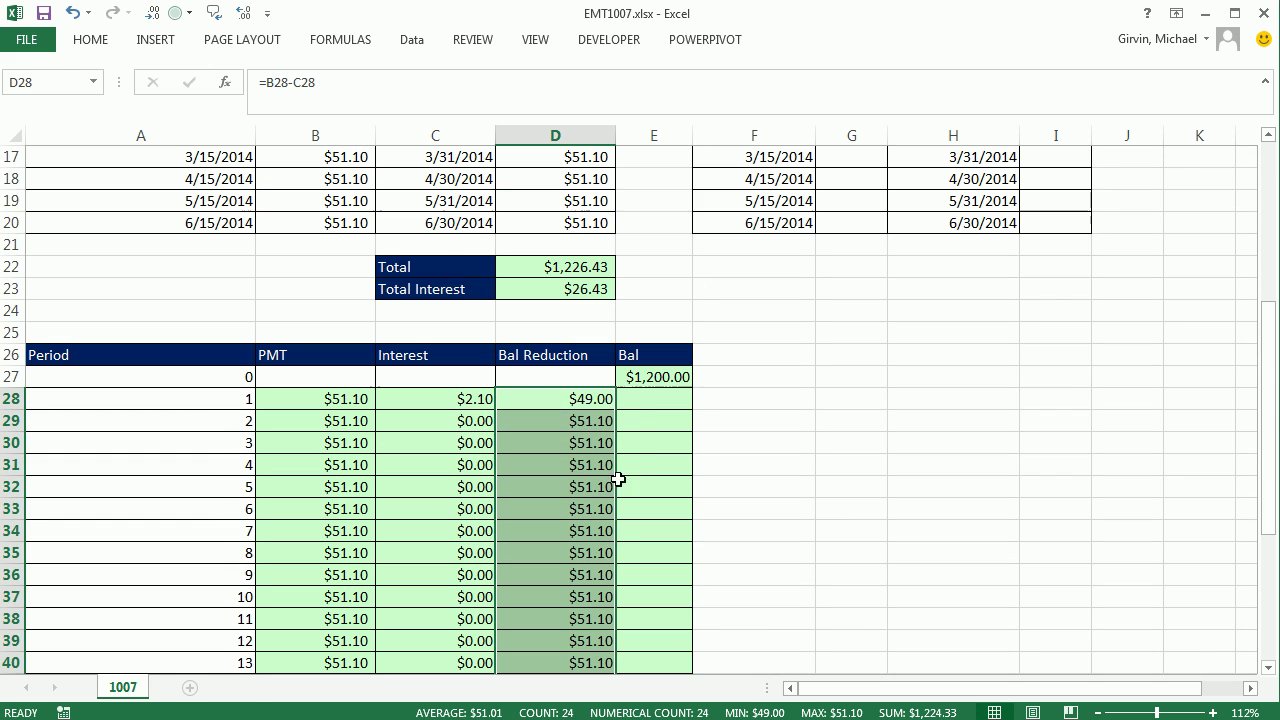
click(660, 402)
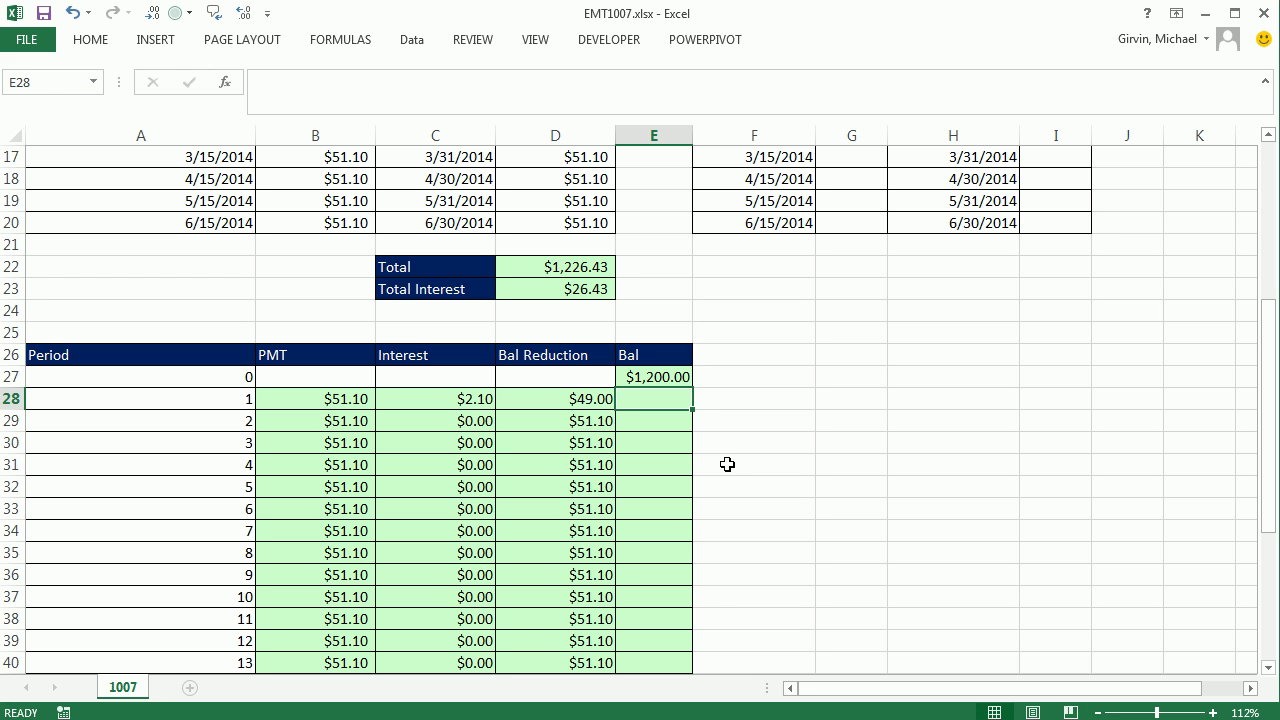
text(=)
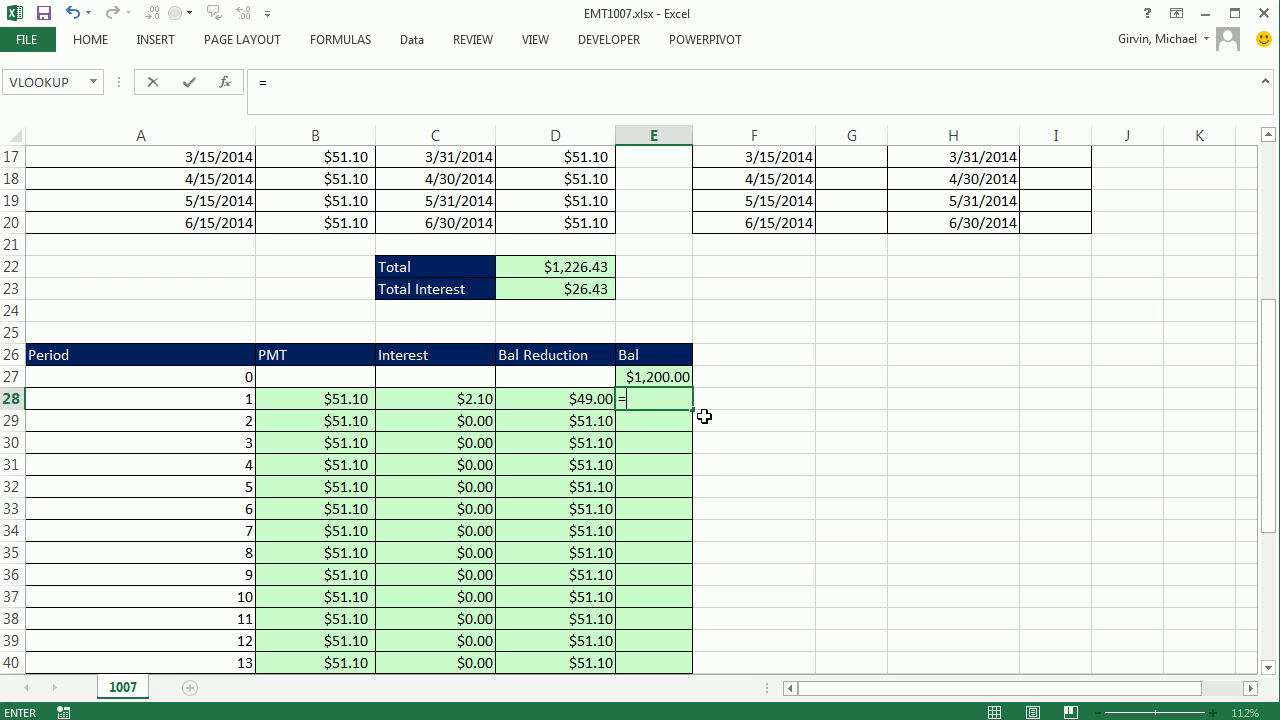
click(675, 374)
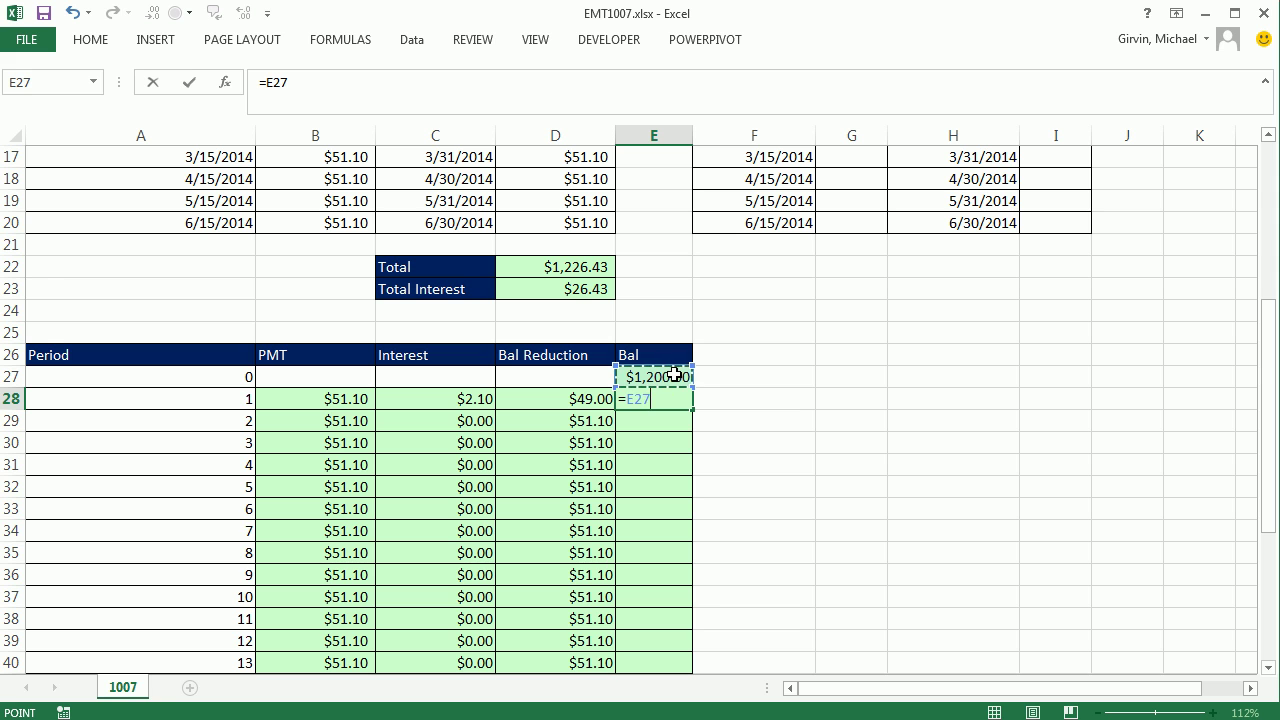
text(-)
click(538, 399)
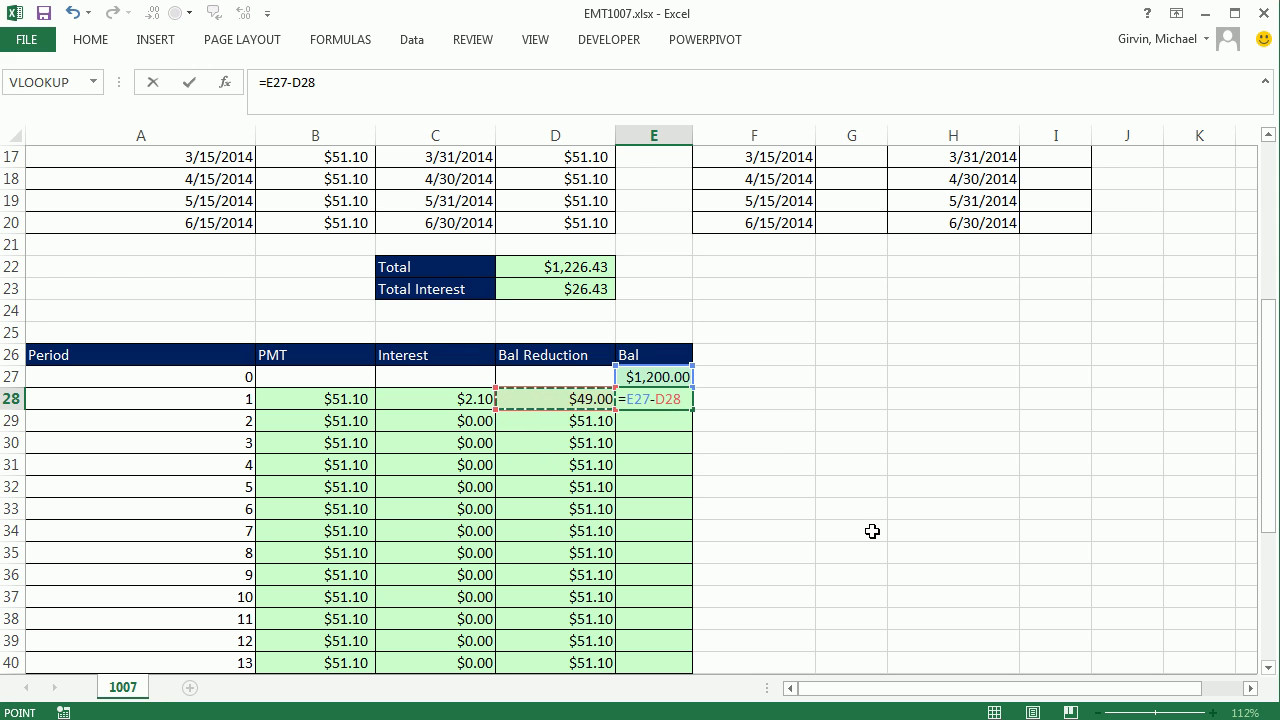
key(ctrl+Return)
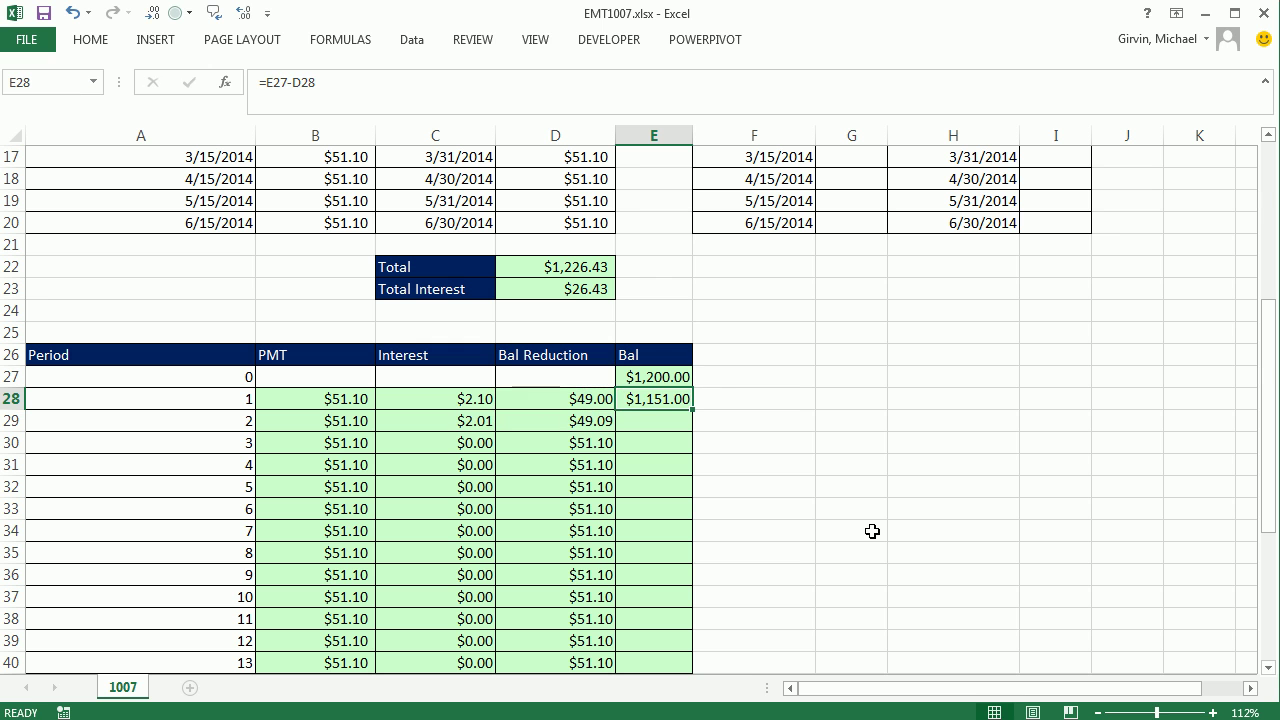
double_click(696, 412)
Total the Interest column in C53 with =SUM(C28:C51)
scroll(738, 467, down, 2)
scroll(738, 467, down, 4)
click(470, 557)
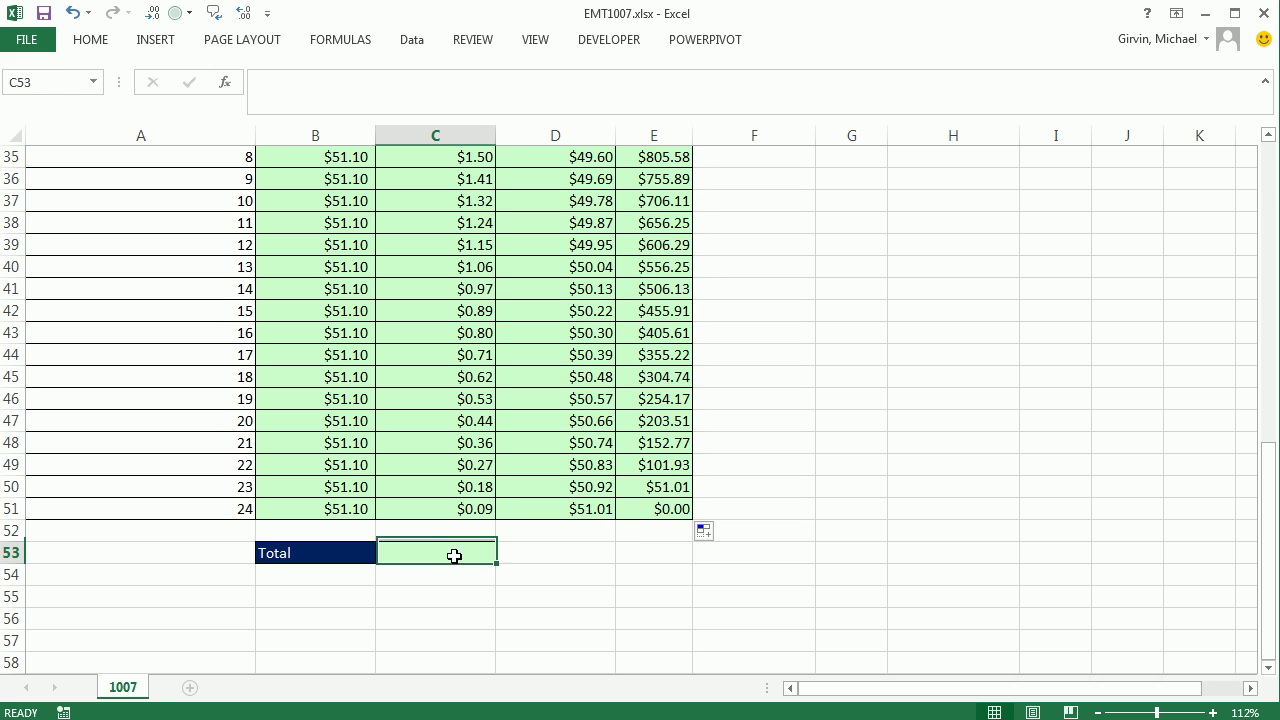
key(alt+equal)
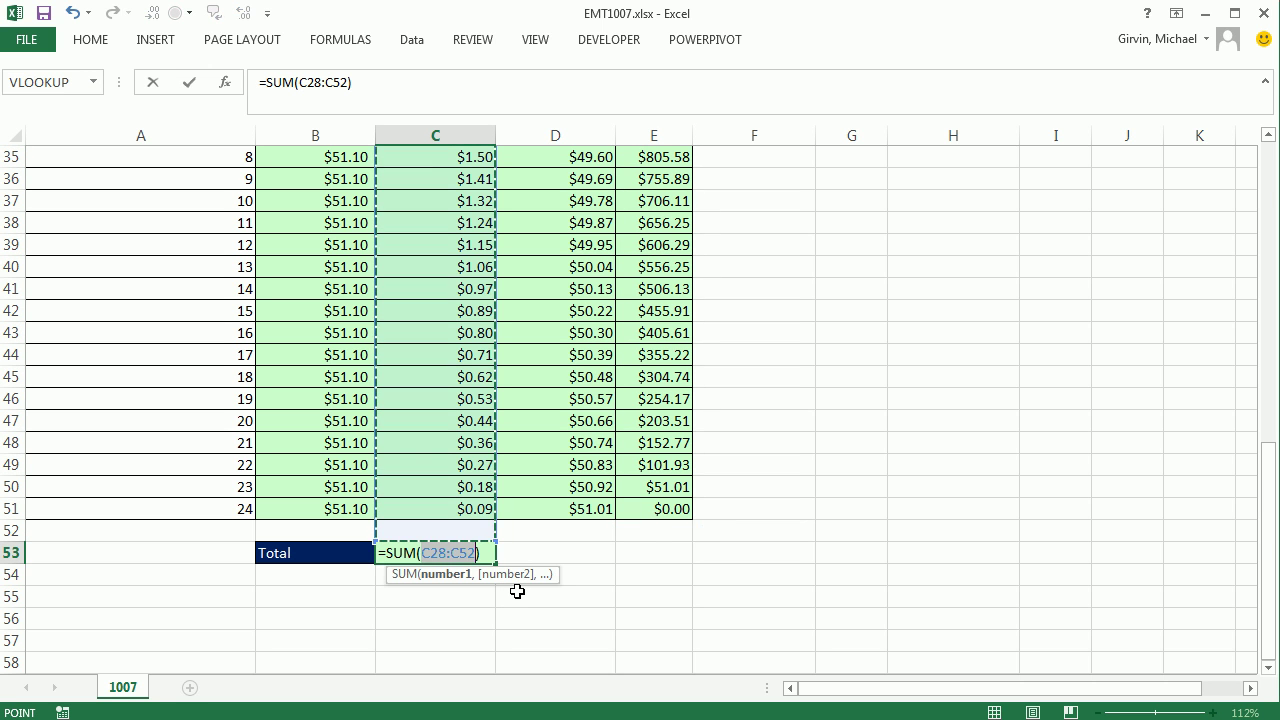
click(488, 509)
scroll(500, 491, up, 3)
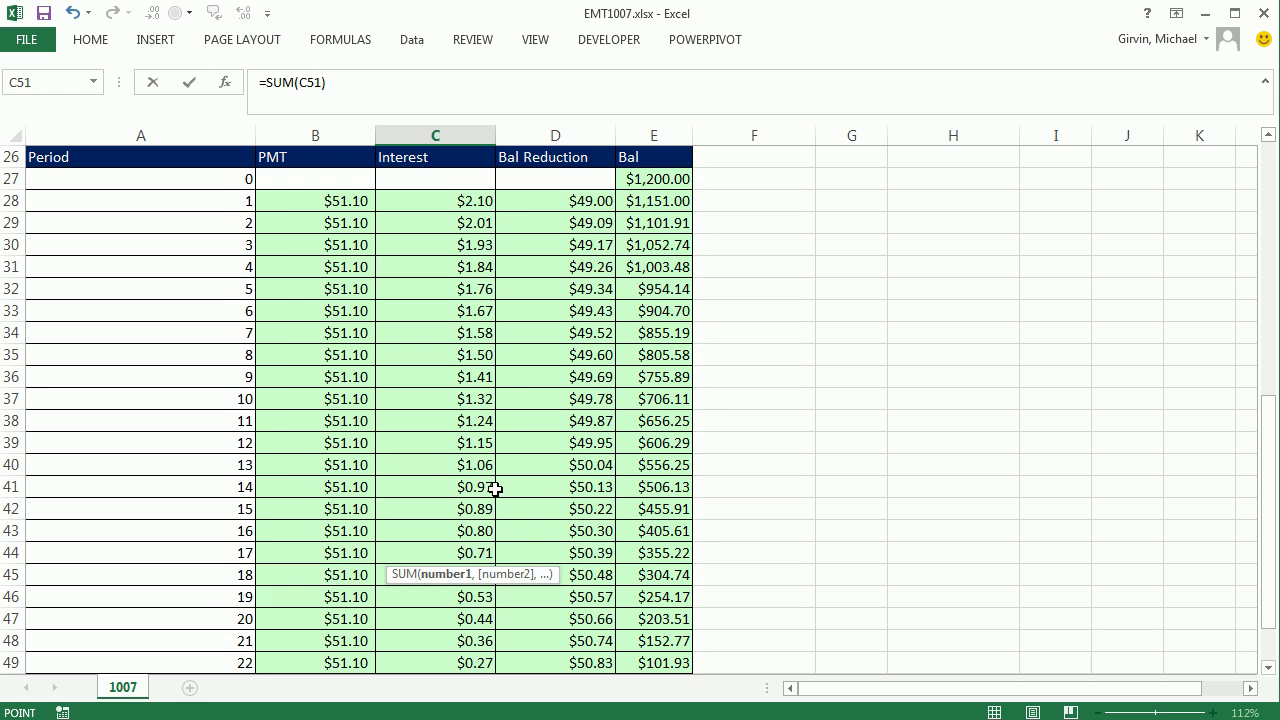
shift+click(464, 200)
scroll(573, 298, down, 4)
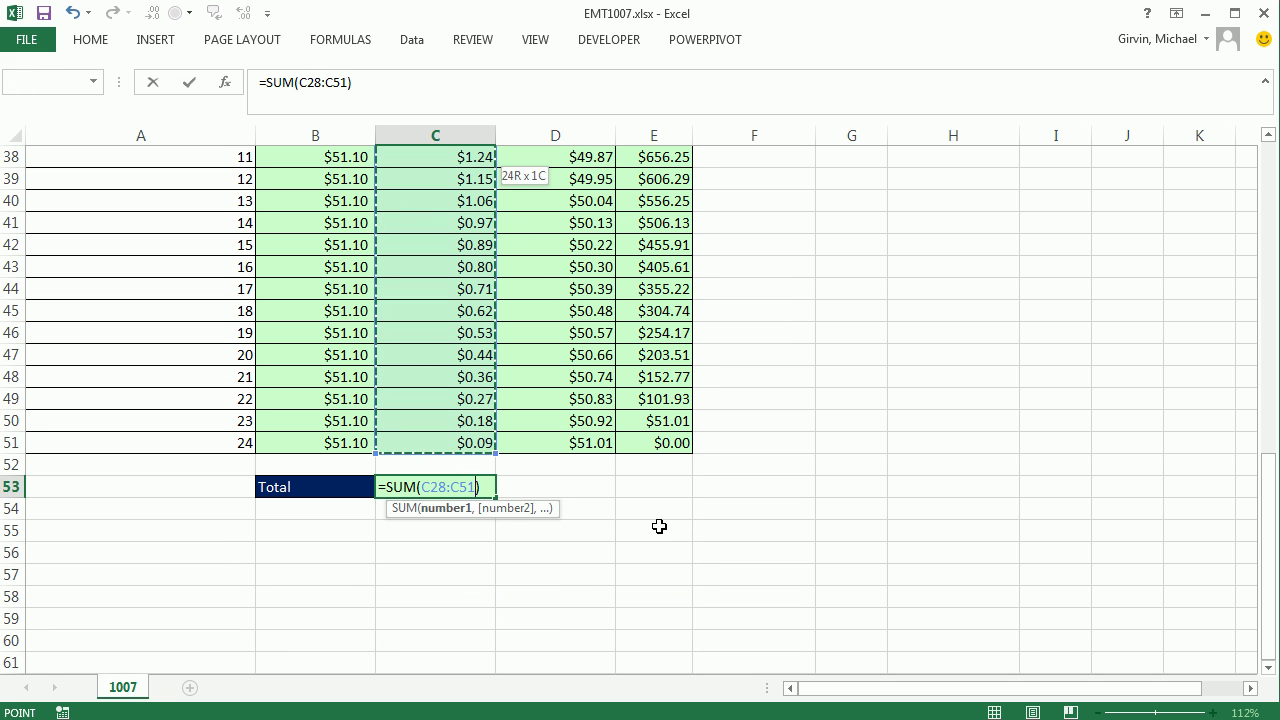
key(Return)
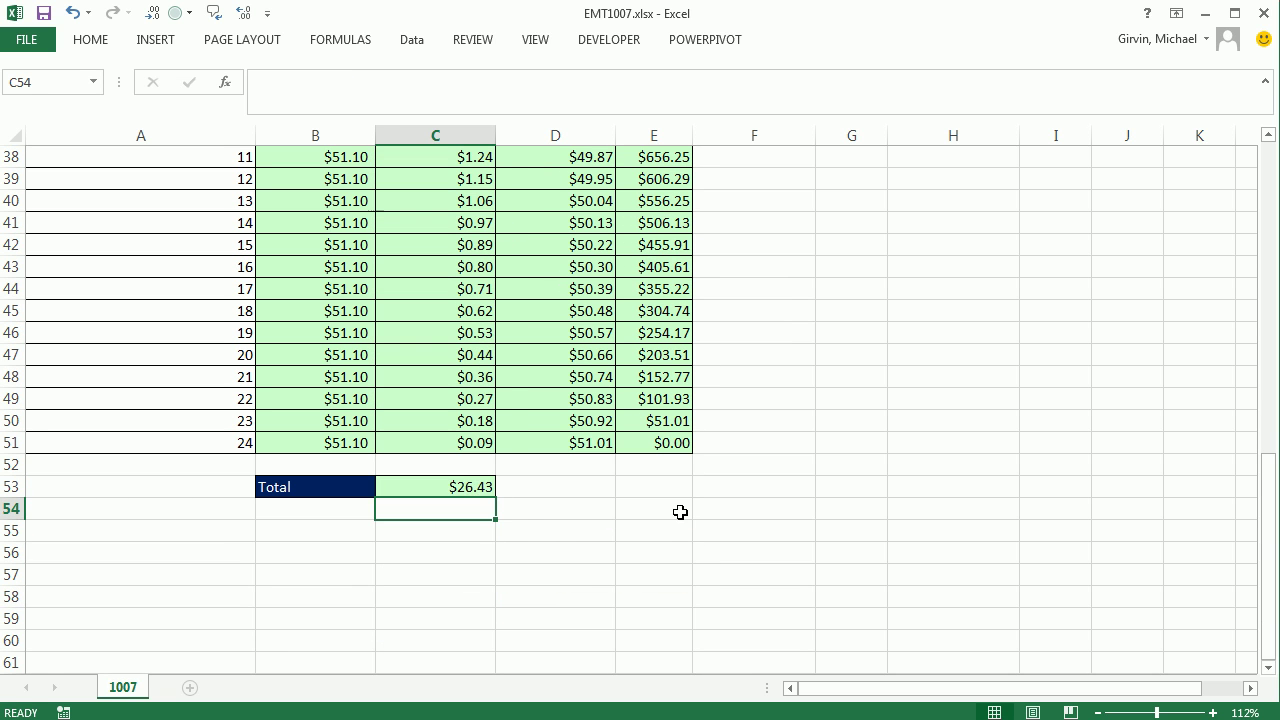
Change the label in B53 to Total Interest and compare its total with the Total Interest formula in D23
double_click(342, 488)
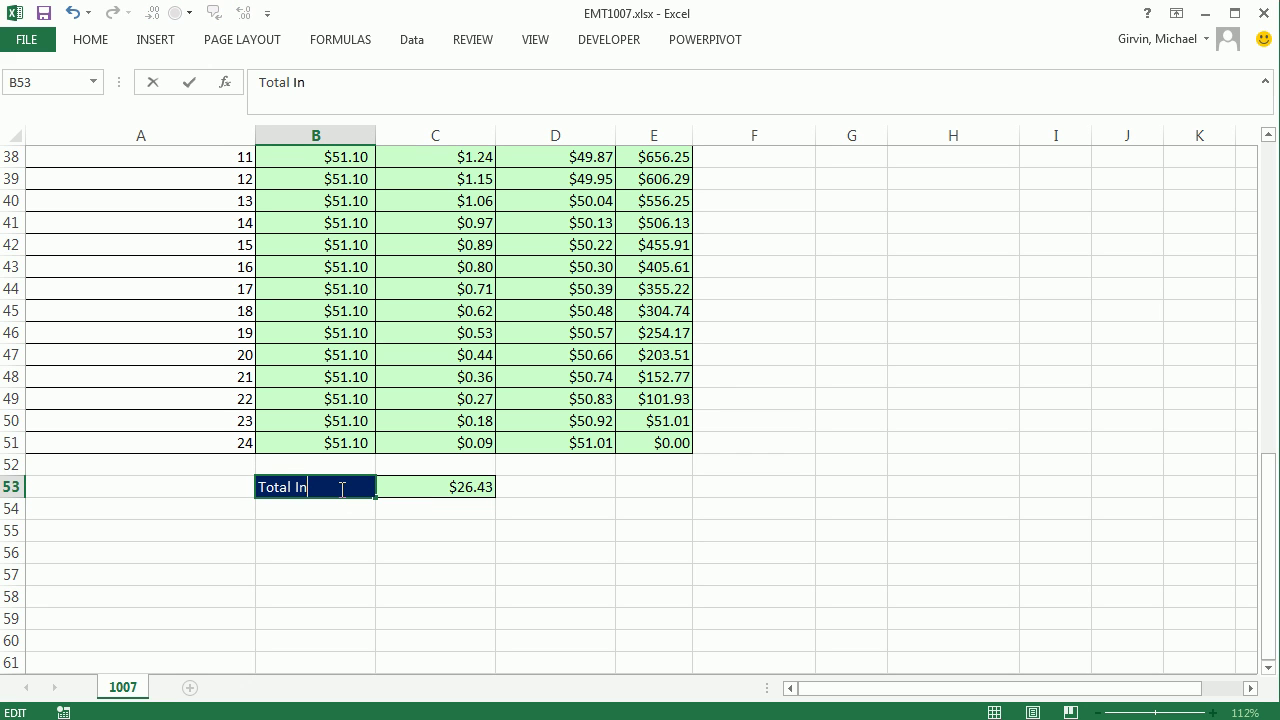
key(BackSpace)
key(Return)
scroll(567, 577, up, 3)
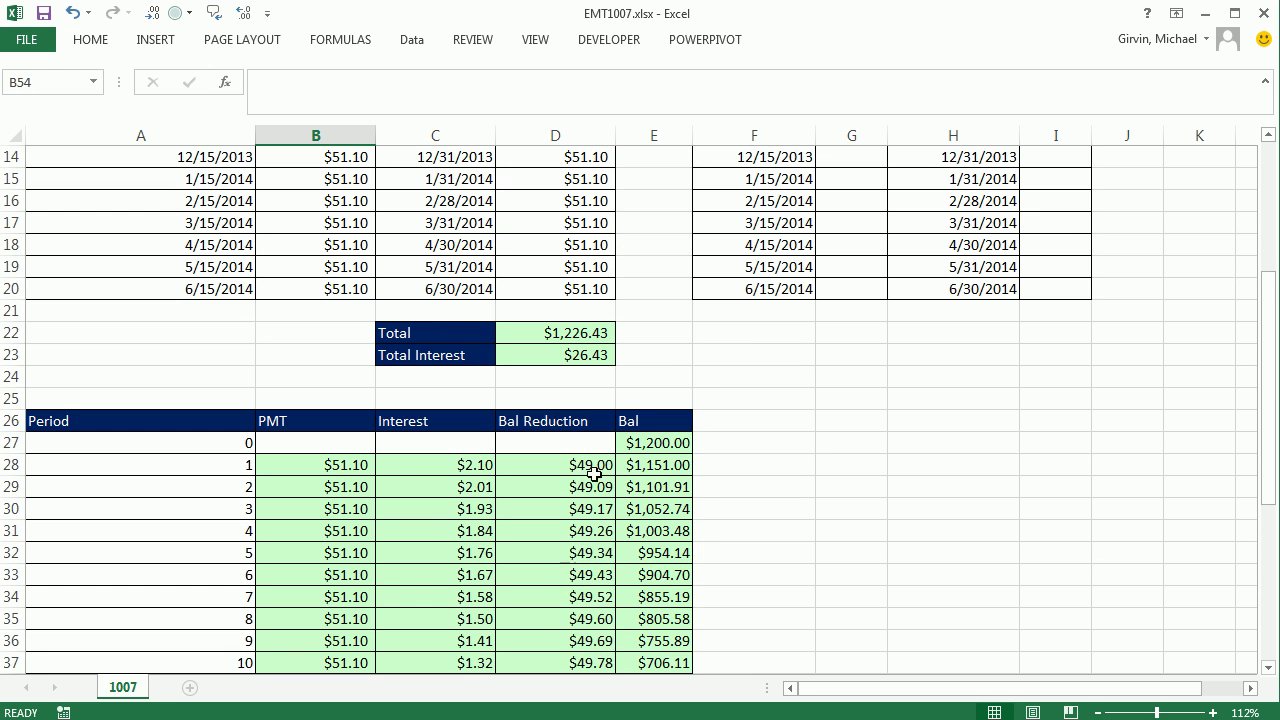
click(573, 356)
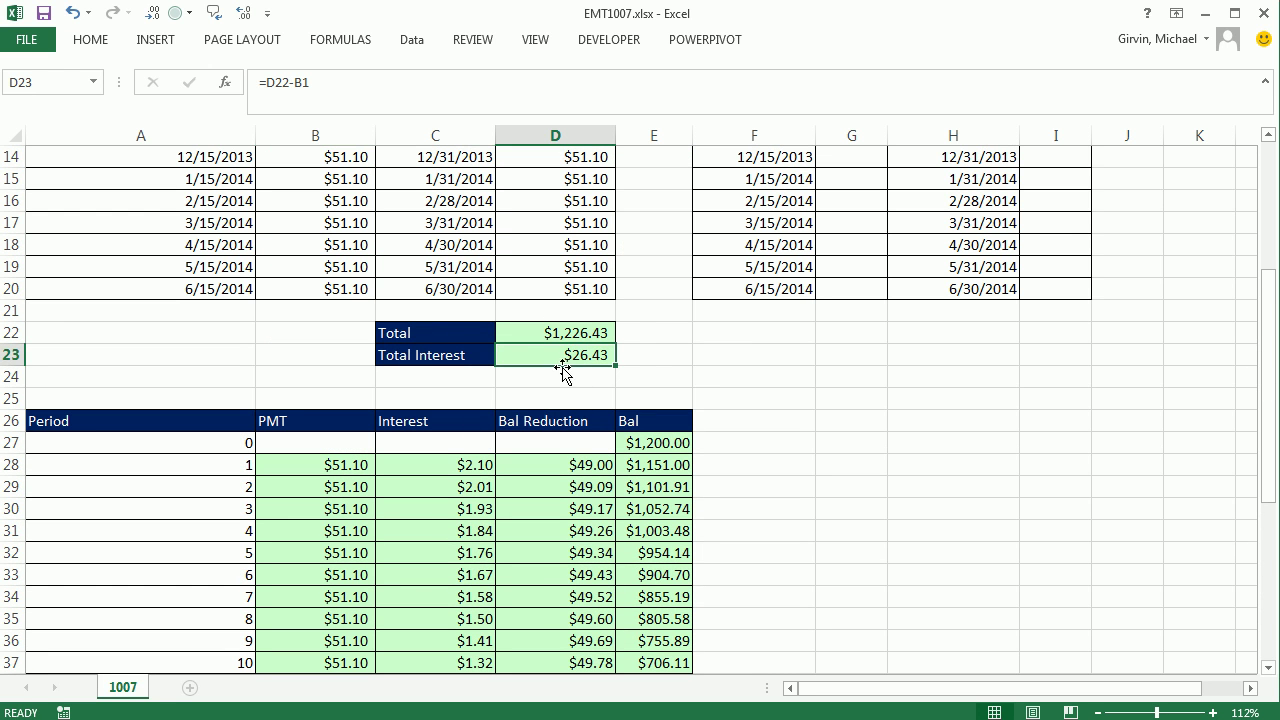
scroll(563, 370, down, 8)
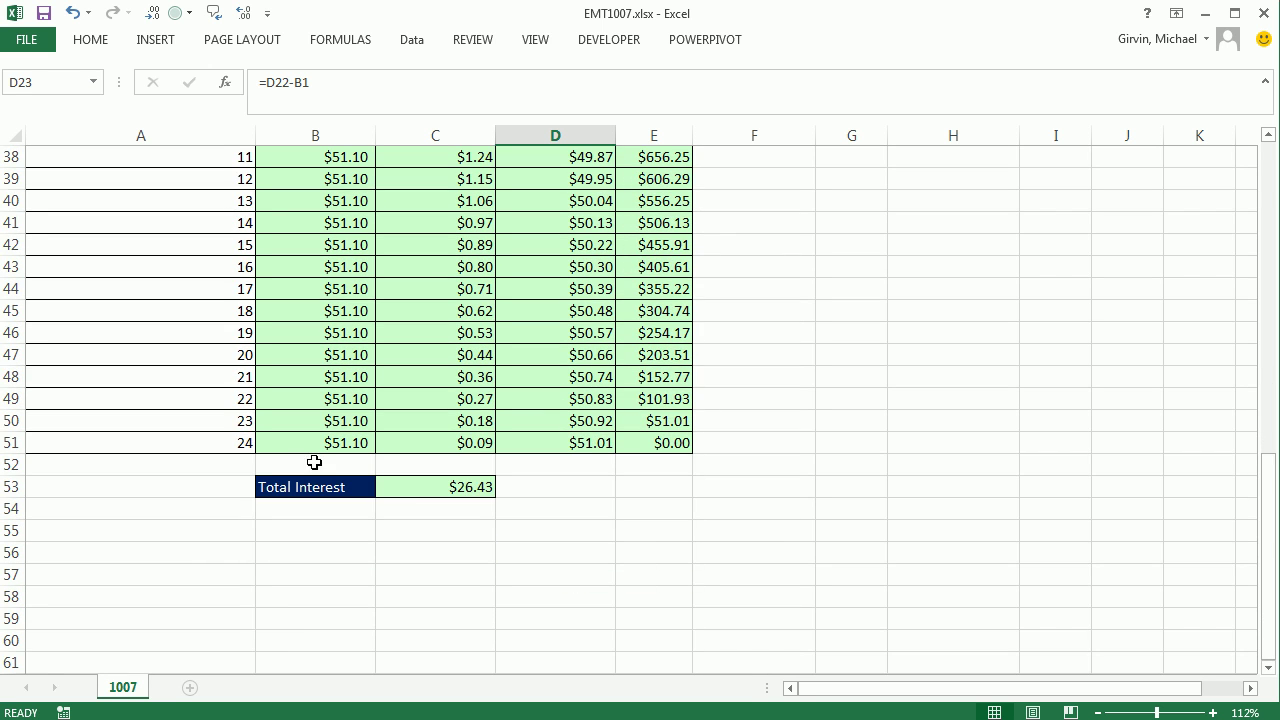
scroll(322, 461, up, 1)
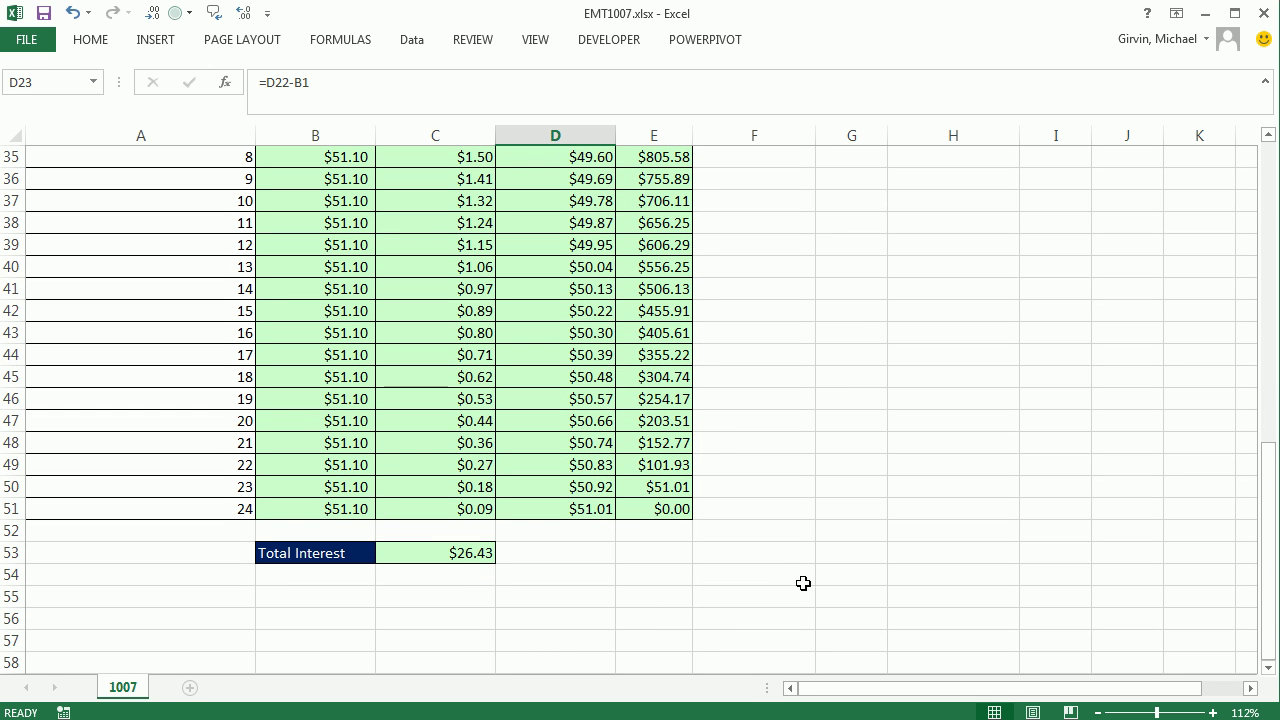
Apply the light green fill to the 15th payment dates in A9:A20 and the End of Month dates in C9:C20
scroll(806, 583, up, 11)
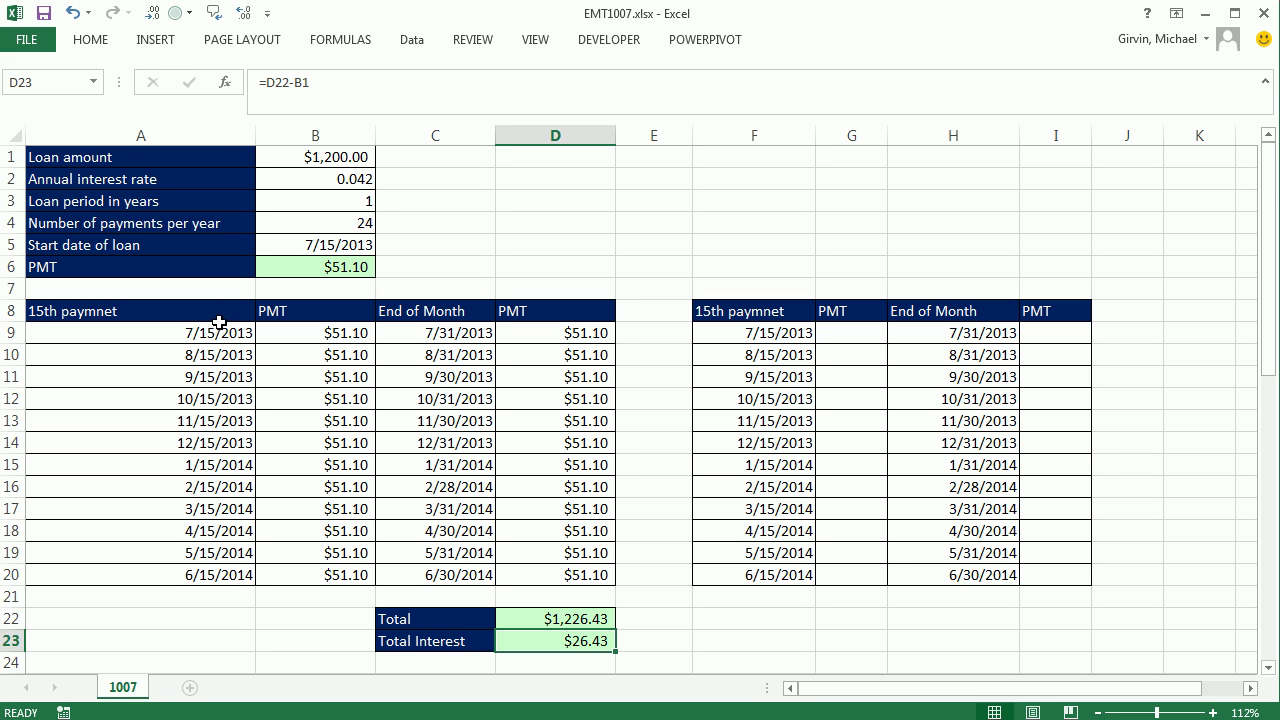
drag(219, 333, 224, 570)
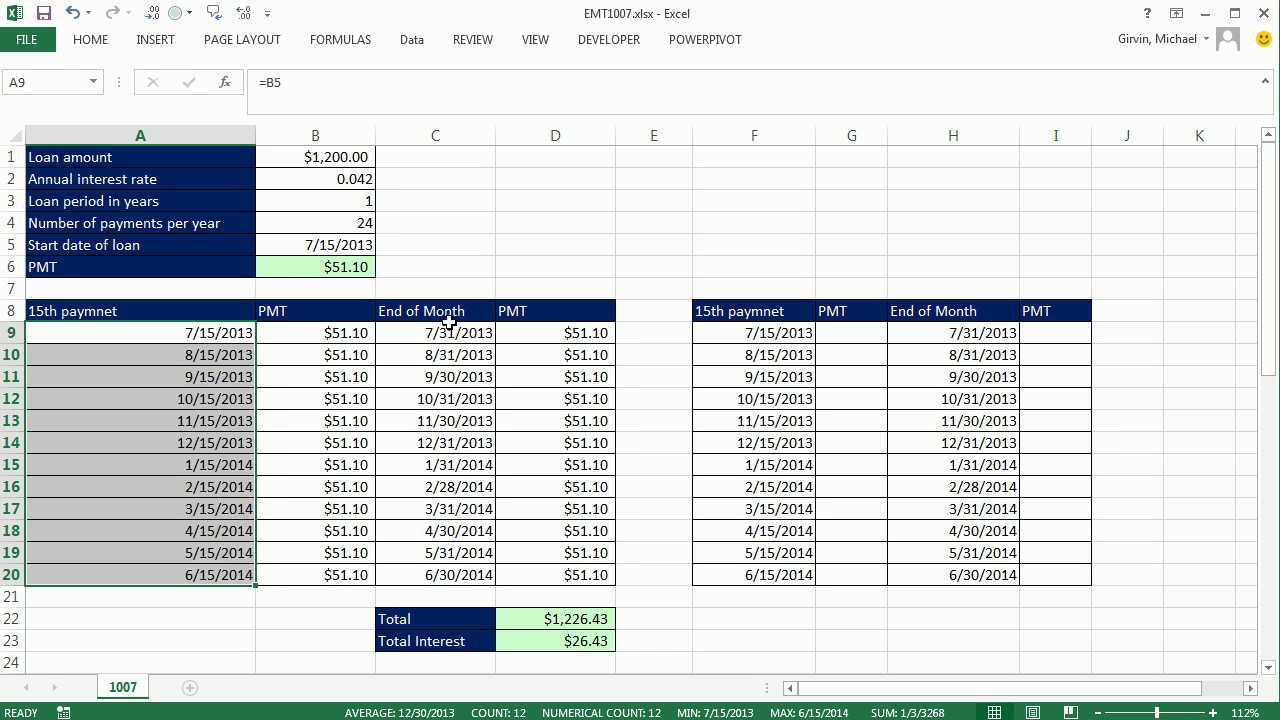
drag(450, 330, 458, 574)
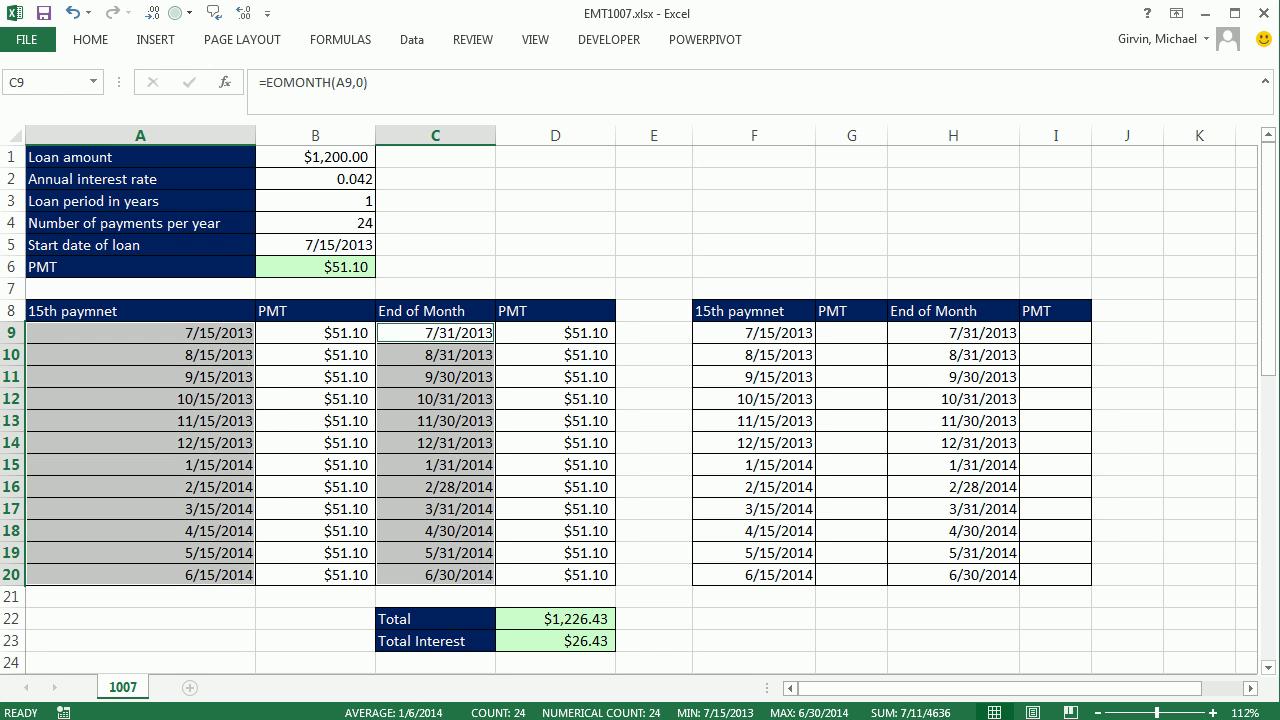
key(alt+Tab)
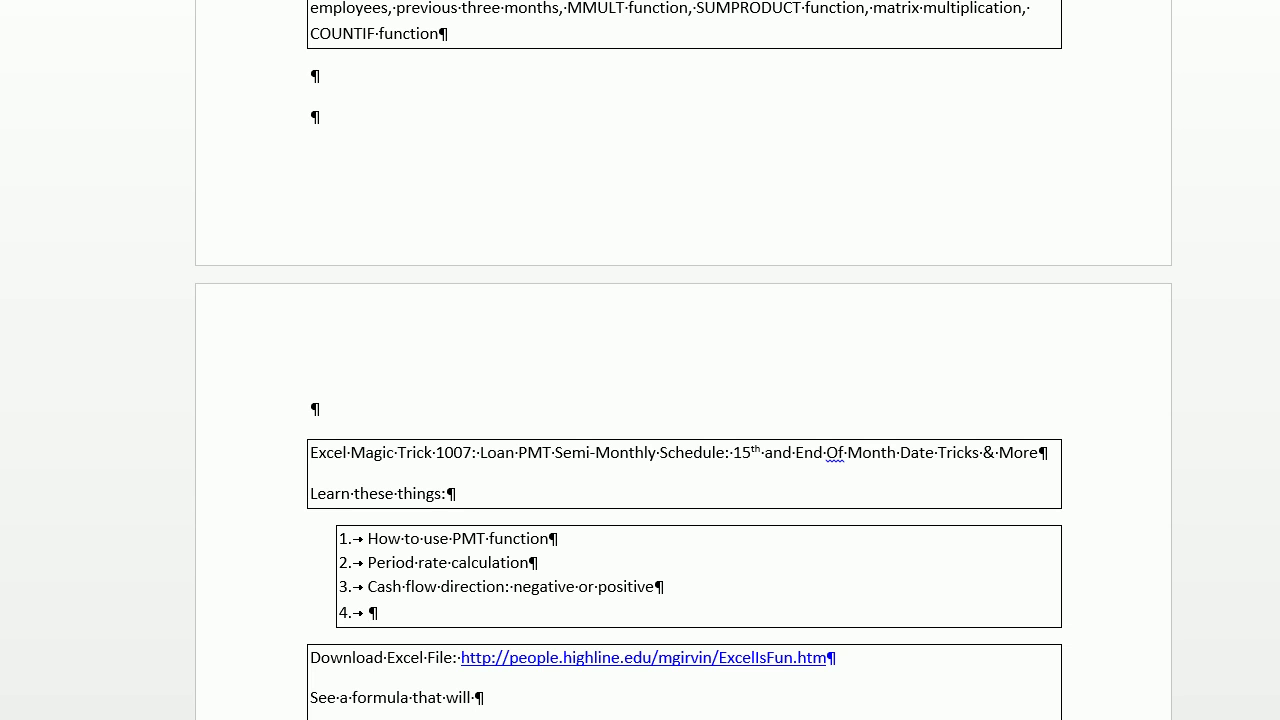
key(alt+Tab)
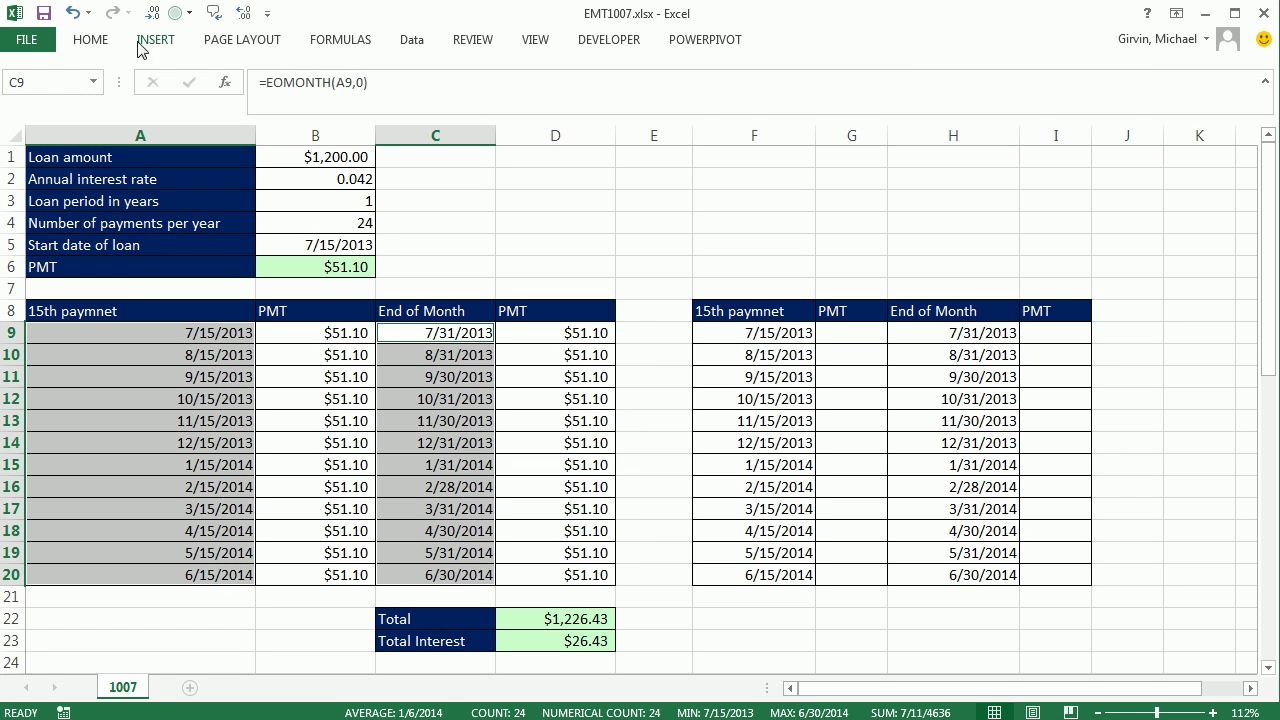
click(92, 40)
click(229, 104)
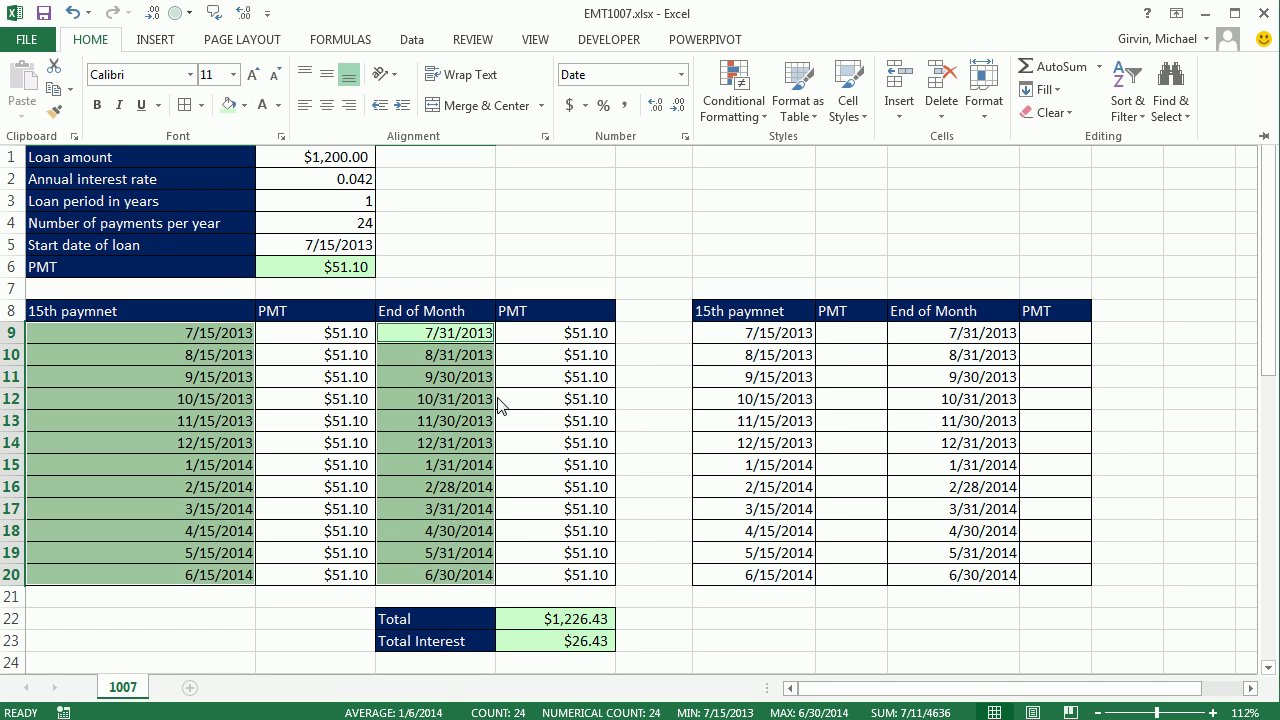
Review the date formulas in A9, A10 and C9 of the payment schedule without changing them
click(188, 330)
double_click(200, 333)
click(205, 355)
double_click(205, 355)
double_click(445, 333)
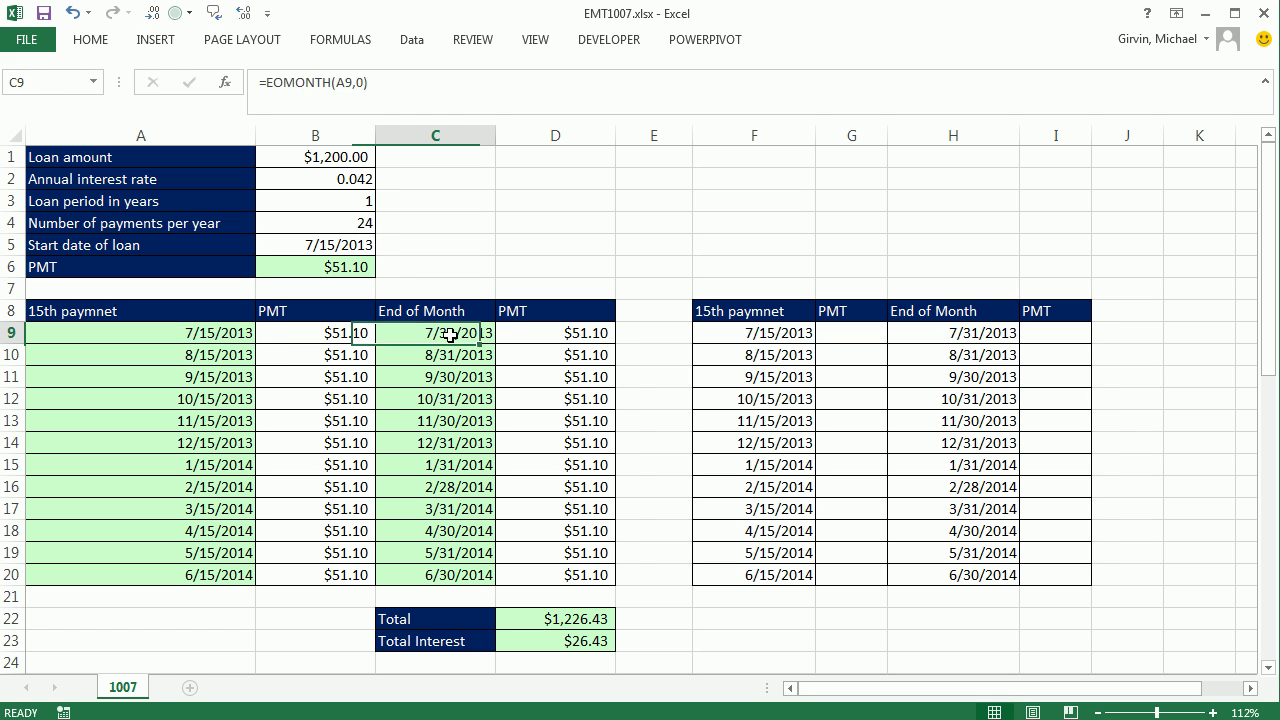
key(Escape)
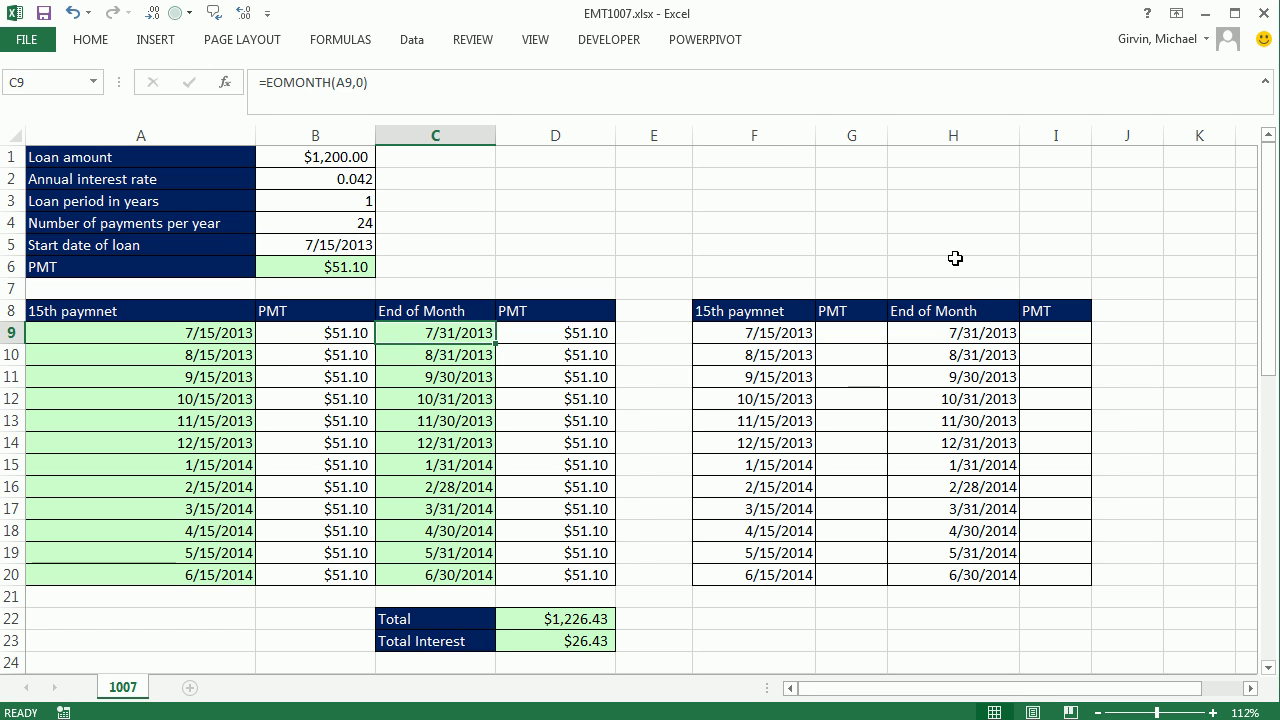